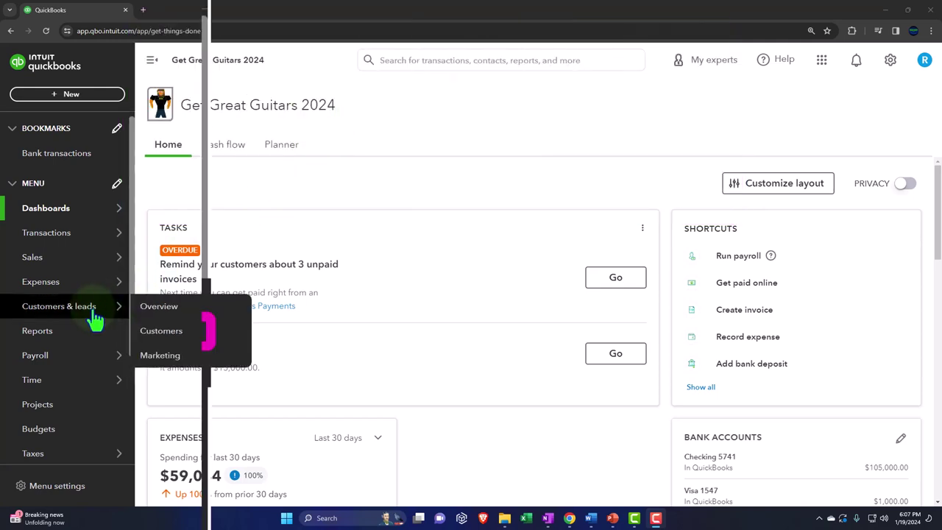
Step: Open the favorite Balance Sheet, Profit and Loss and Trial Balance reports, each in its own new browser tab
left_click(74, 333)
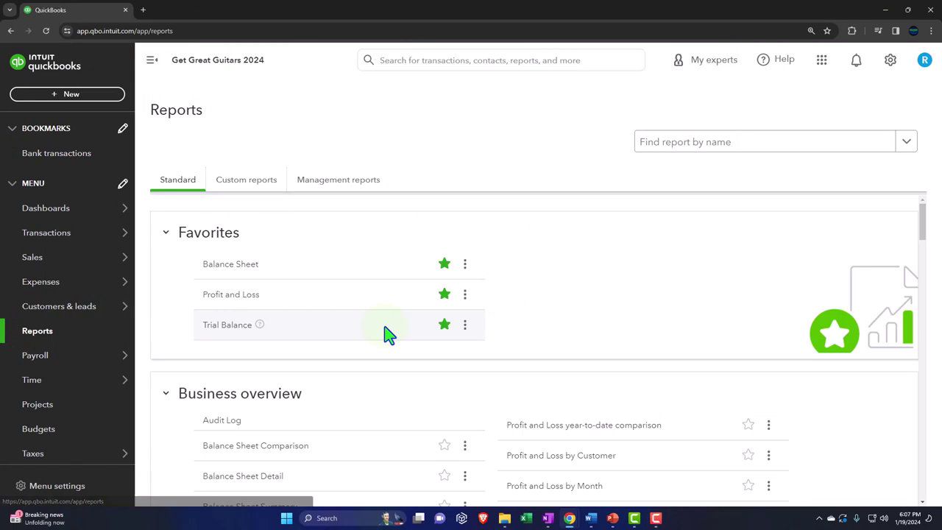
right_click(271, 235)
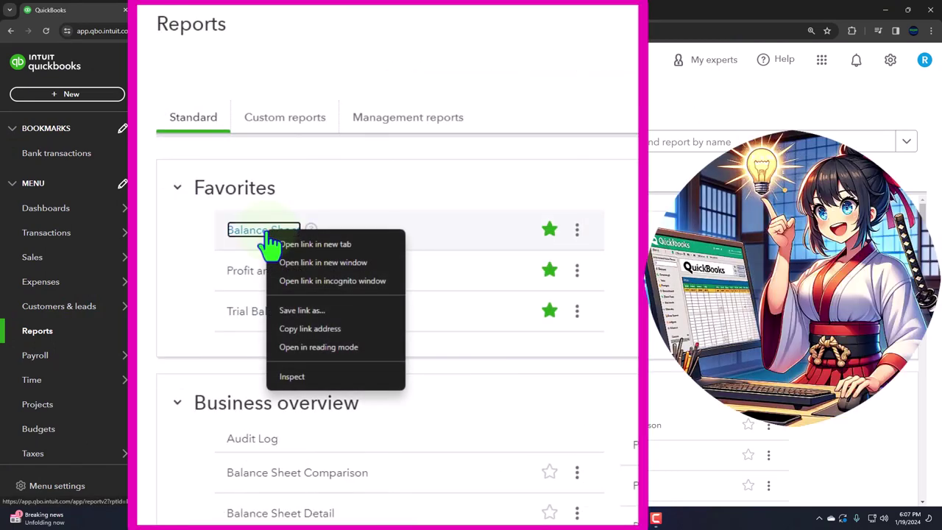
left_click(345, 245)
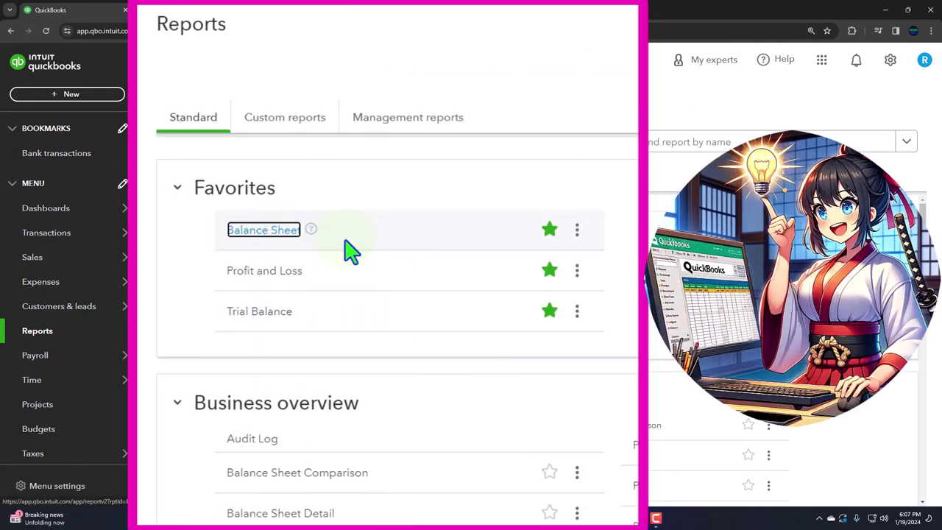
right_click(277, 271)
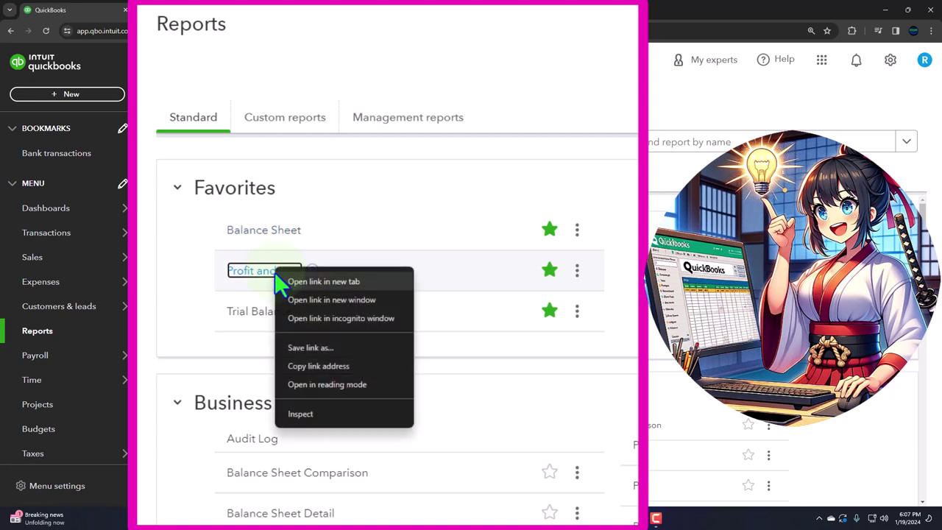
left_click(359, 281)
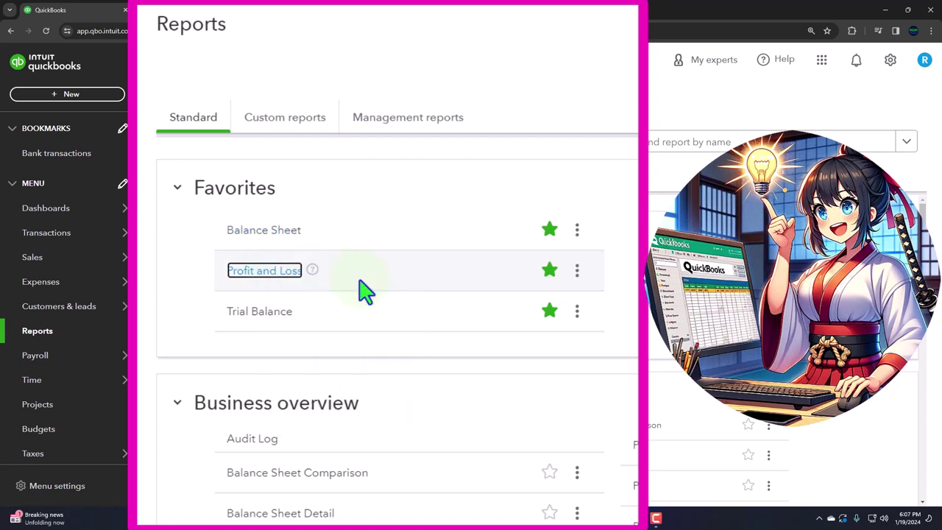
right_click(269, 312)
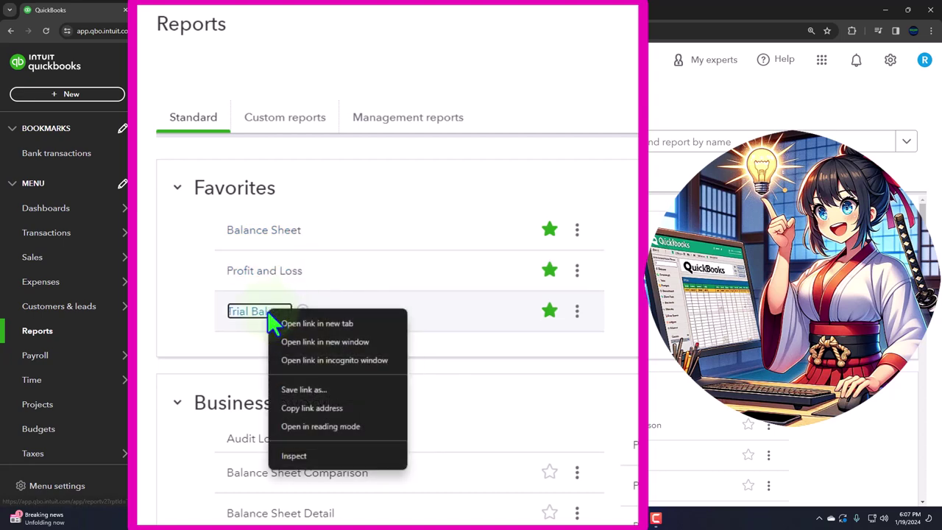
left_click(336, 323)
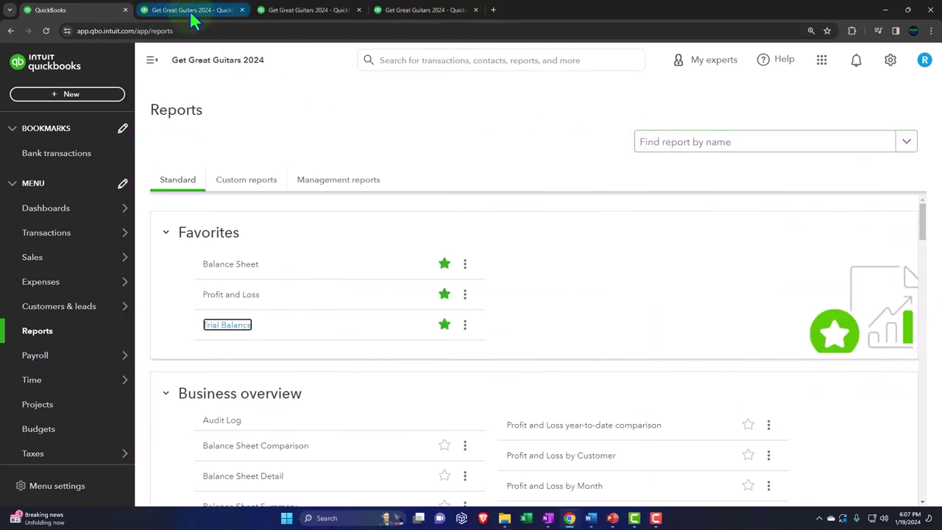
Step: Run the Balance Sheet report for 01/01/2024 to 01/31/2024 with the navigation menu collapsed
left_click(190, 13)
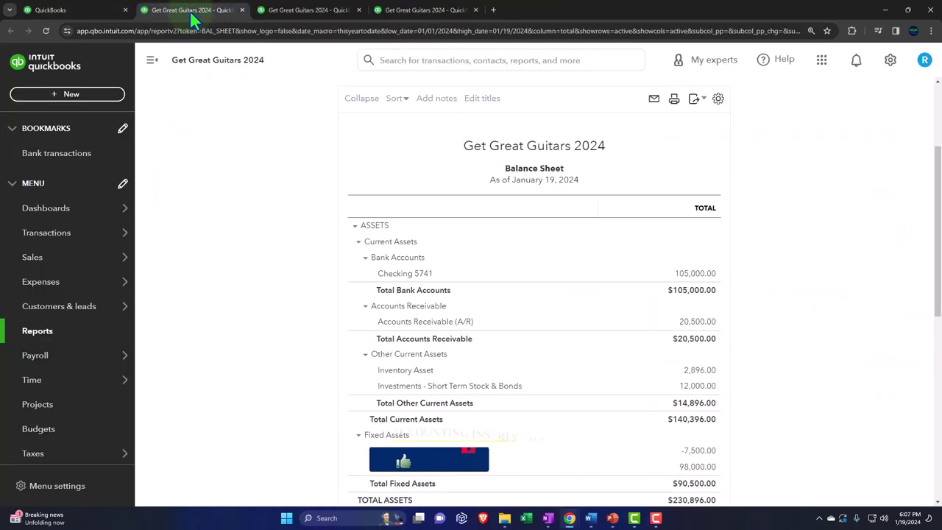
left_click(152, 61)
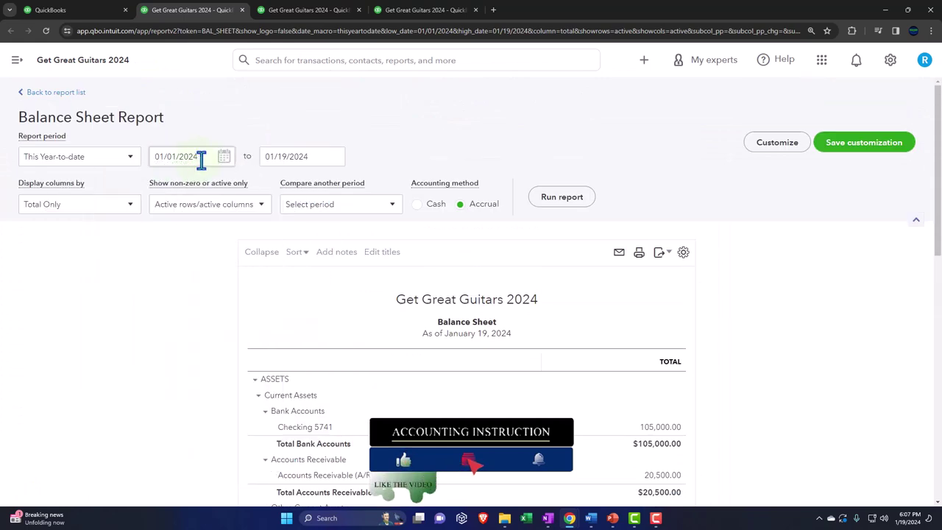
left_click(201, 160)
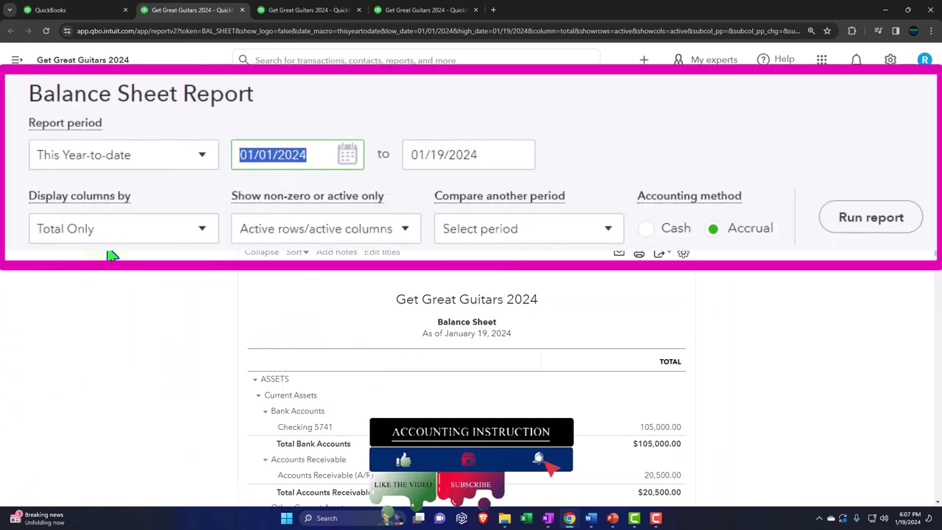
type("01")
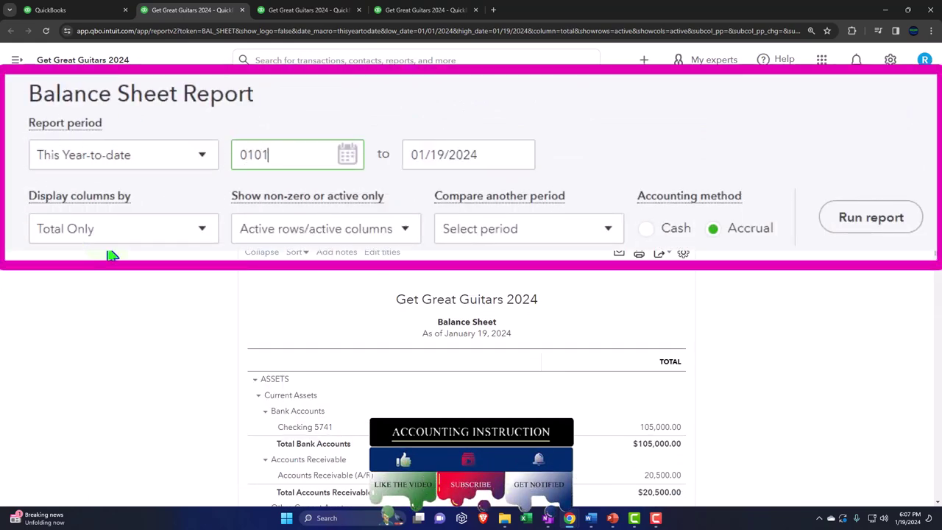
type("/01/2024")
key("Tab")
type("01/31/2")
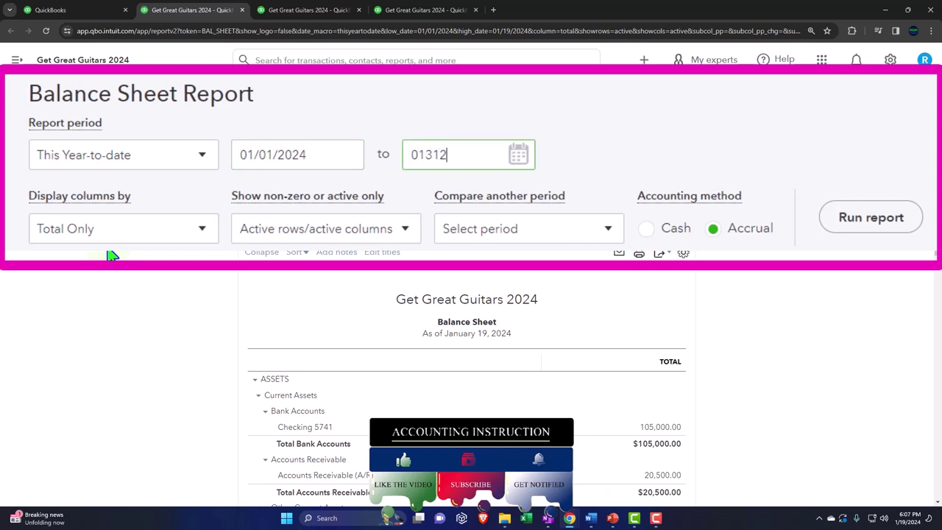
type("024")
left_click(571, 201)
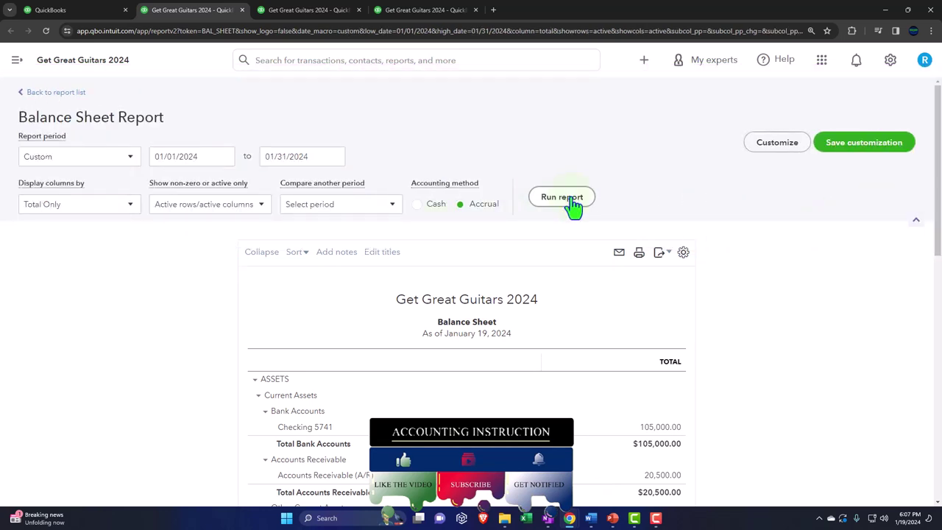
scroll(571, 204, "down", 2)
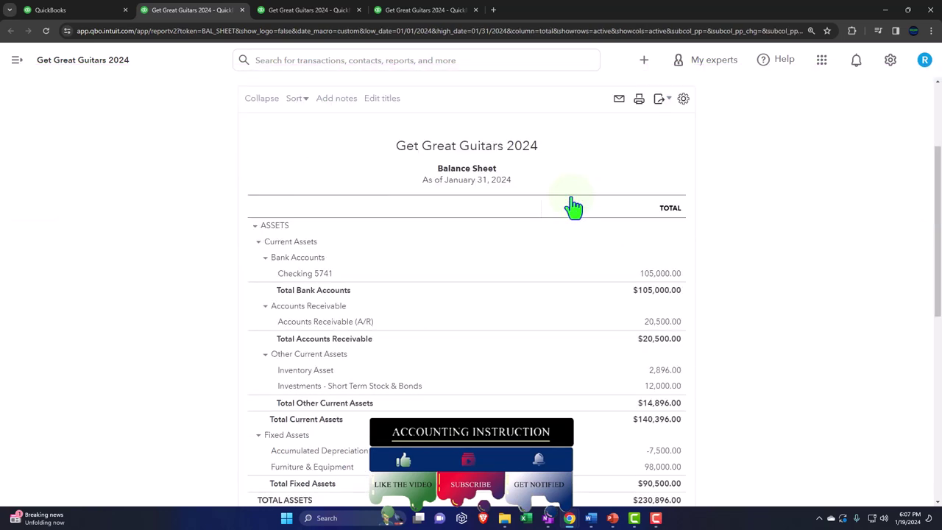
Step: Run the Profit and Loss report for the period 01/01/2024 to 01/31/2024
left_click(314, 12)
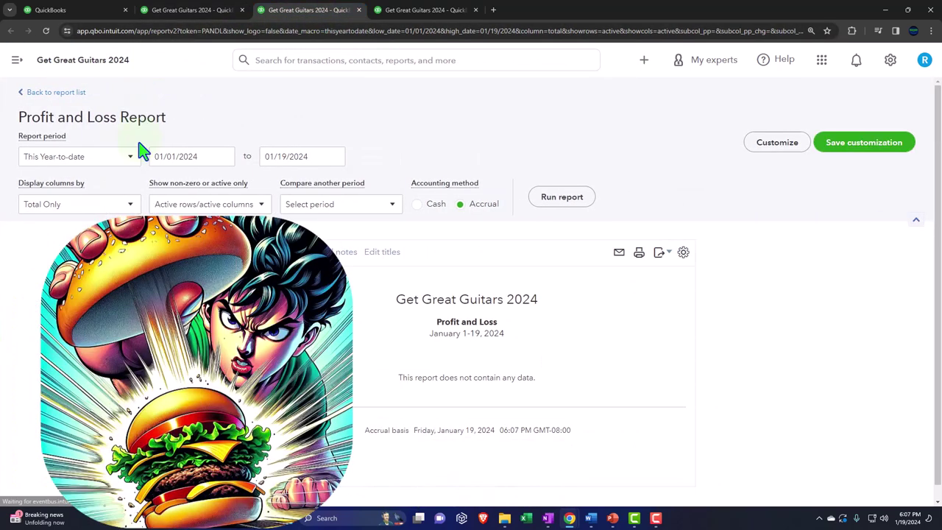
left_click_drag(210, 157, 115, 155)
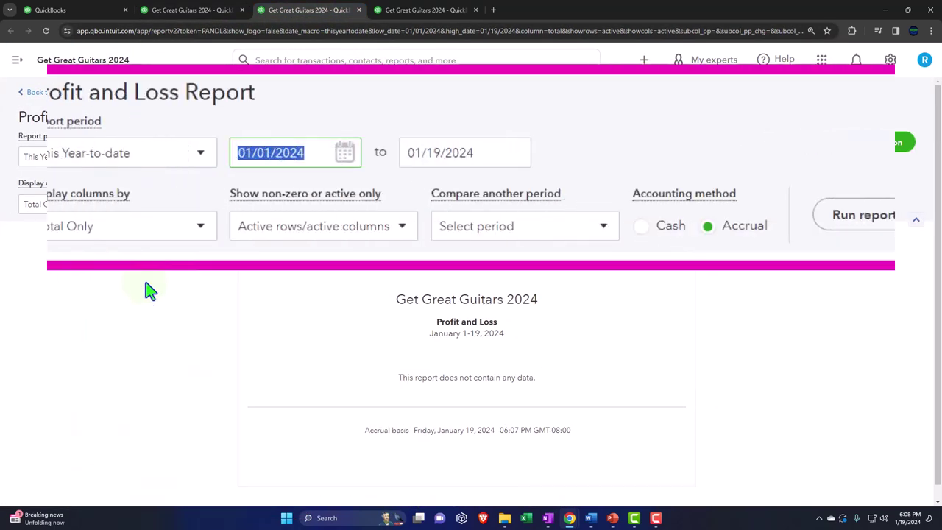
type("01012024")
key("Tab")
type("01312024")
key("Tab")
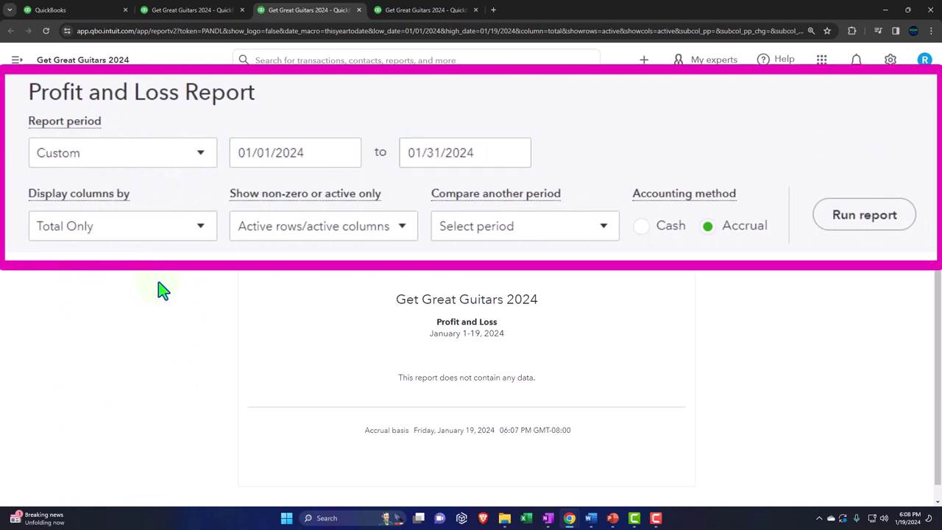
left_click(562, 197)
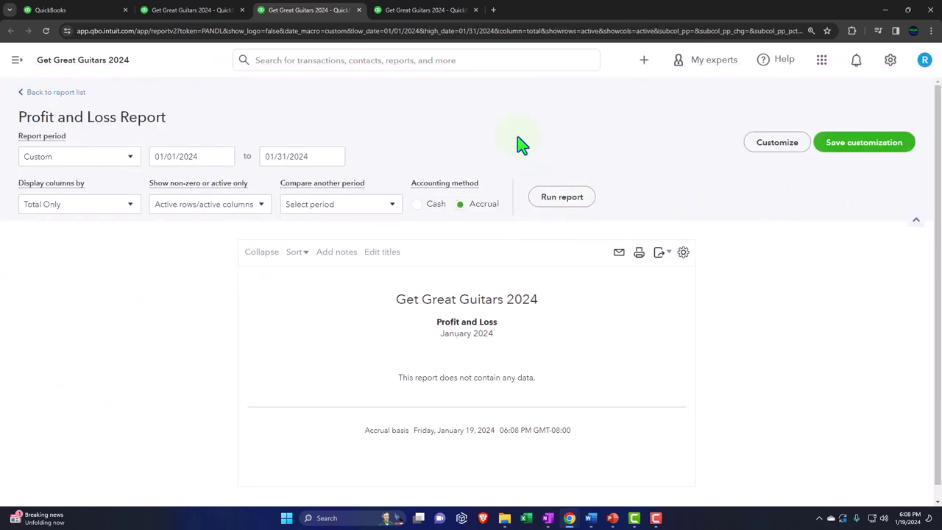
Step: Run the Trial Balance report for 01/01/2024 to 01/31/2024 with the navigation menu collapsed
left_click(427, 9)
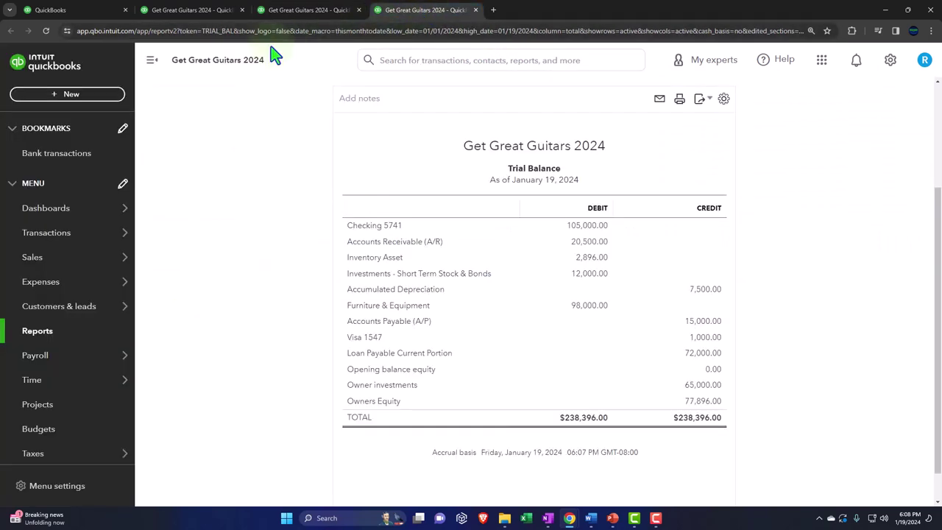
left_click(151, 60)
scroll(471, 294, "up", 3)
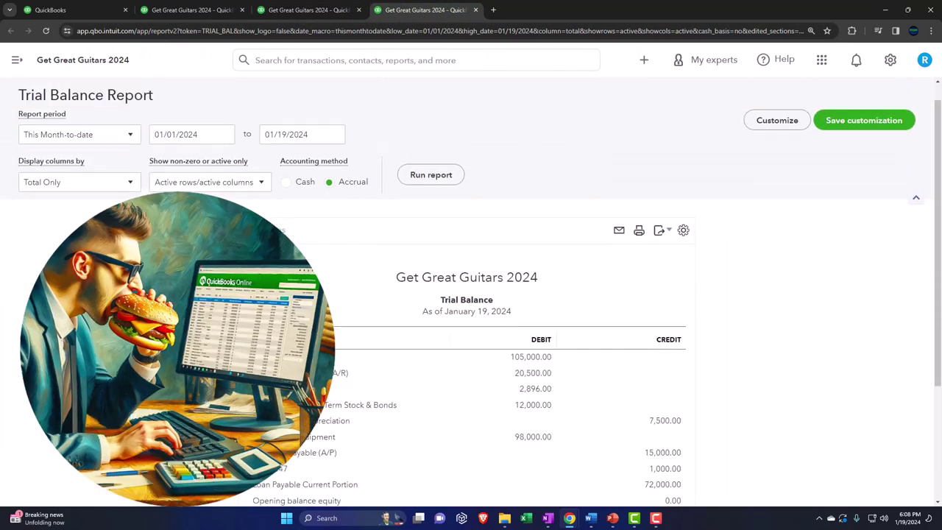
left_click_drag(200, 156, 155, 156)
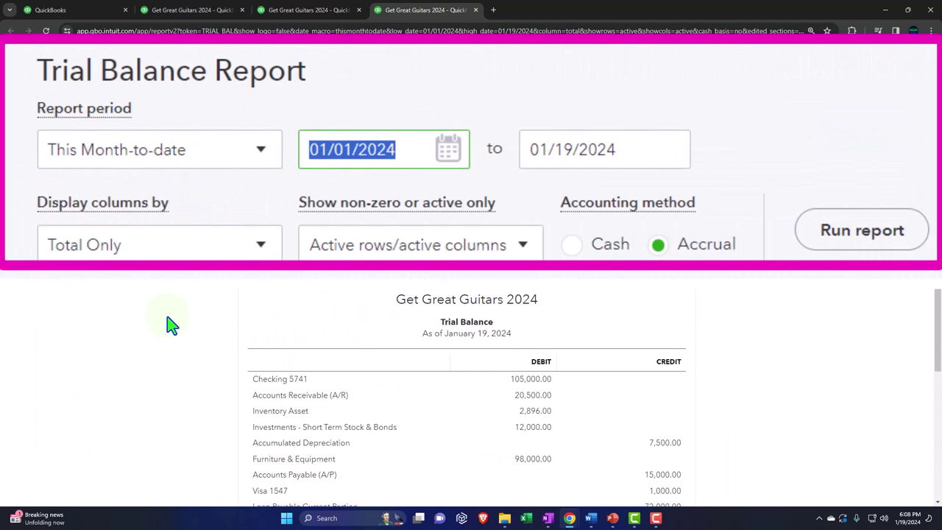
type("010124")
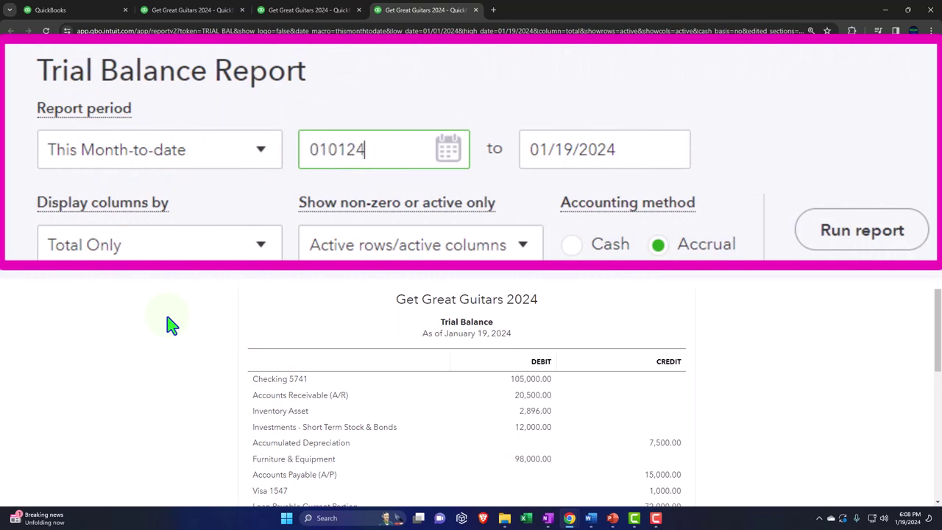
key("Tab")
type("013124")
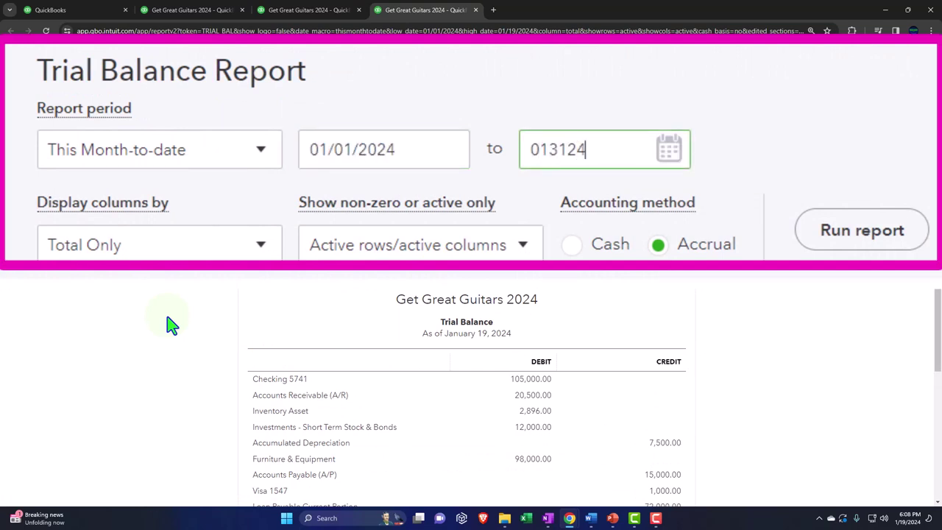
key("Tab")
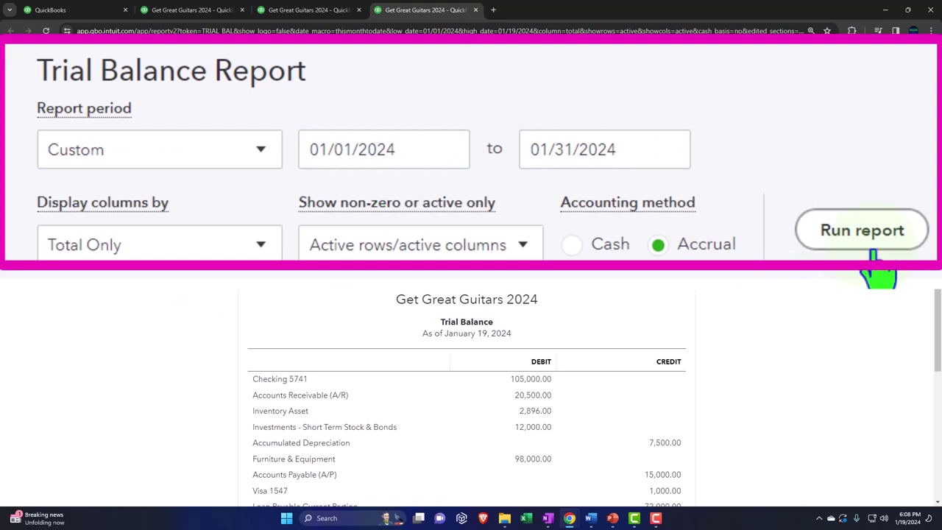
left_click(437, 206)
key("ctrl+plus")
key("ctrl+plus")
key("ctrl+plus")
key("ctrl+plus")
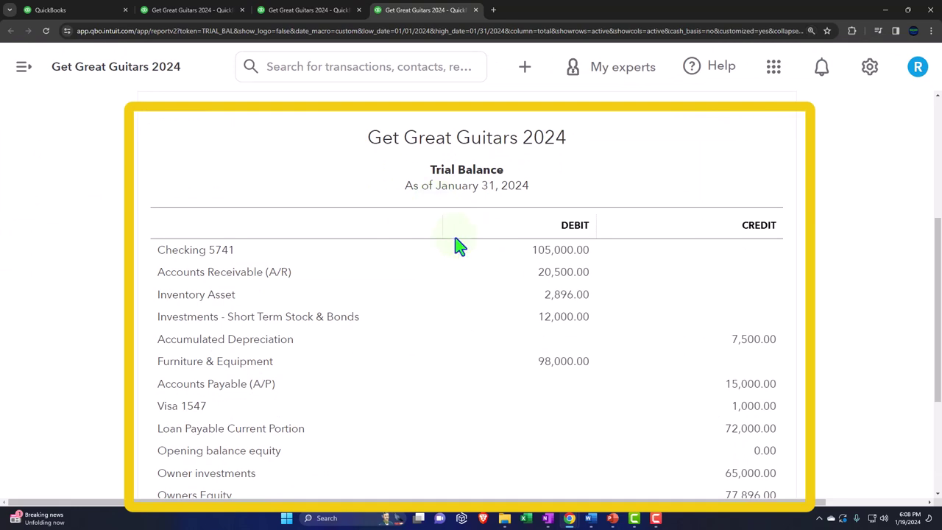
Step: Return to the Balance Sheet report, check the Lists options in the company settings, and examine the asset accounts
left_click(206, 14)
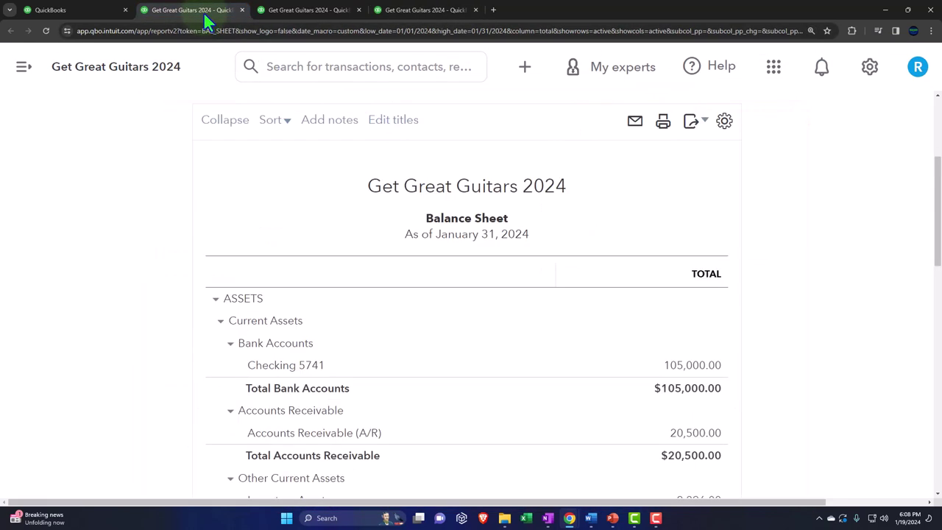
key("ctrl+minus")
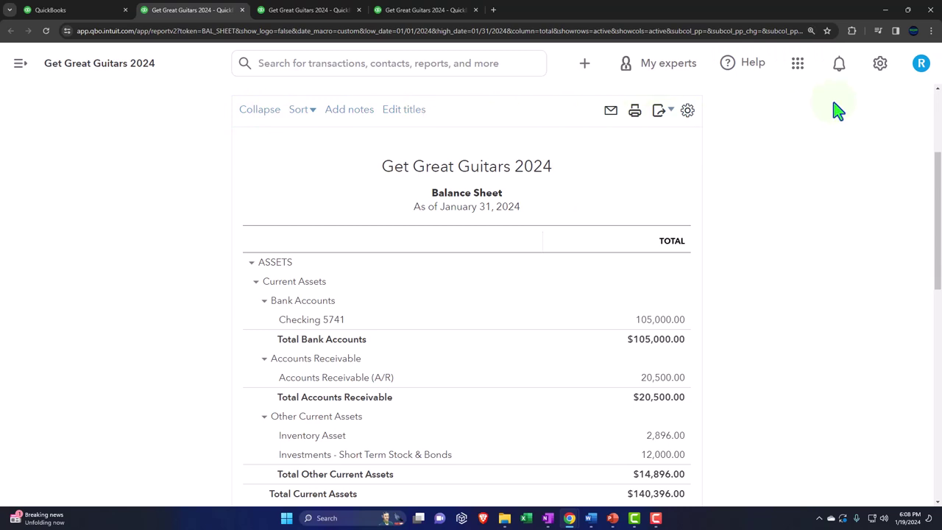
left_click(879, 74)
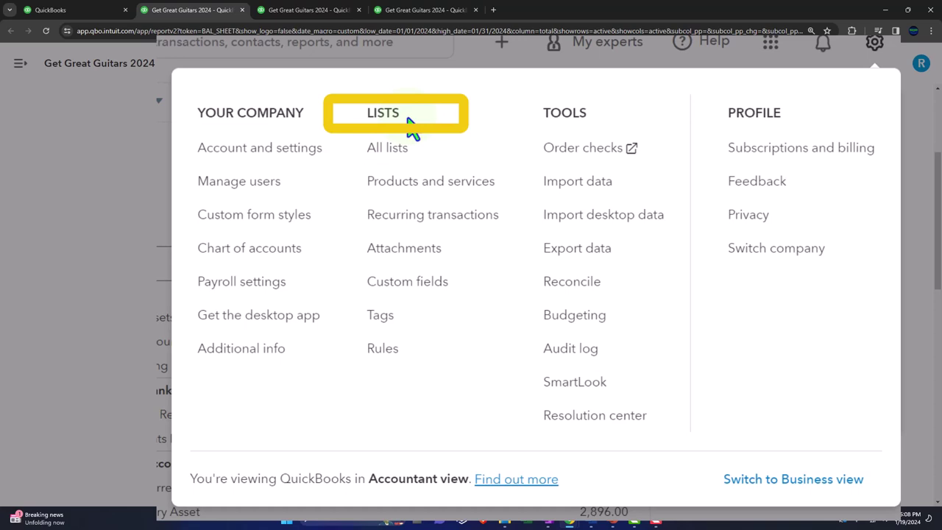
left_click(134, 224)
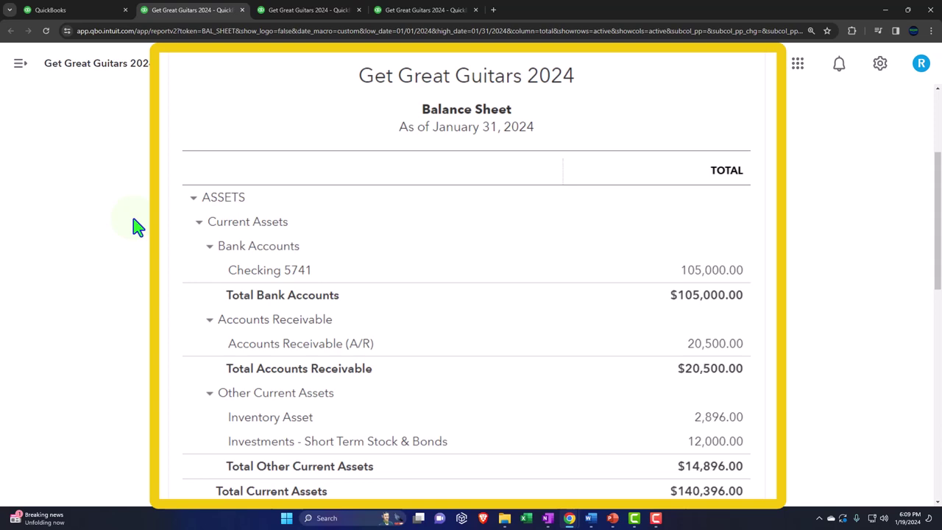
scroll(137, 226, "down", 2)
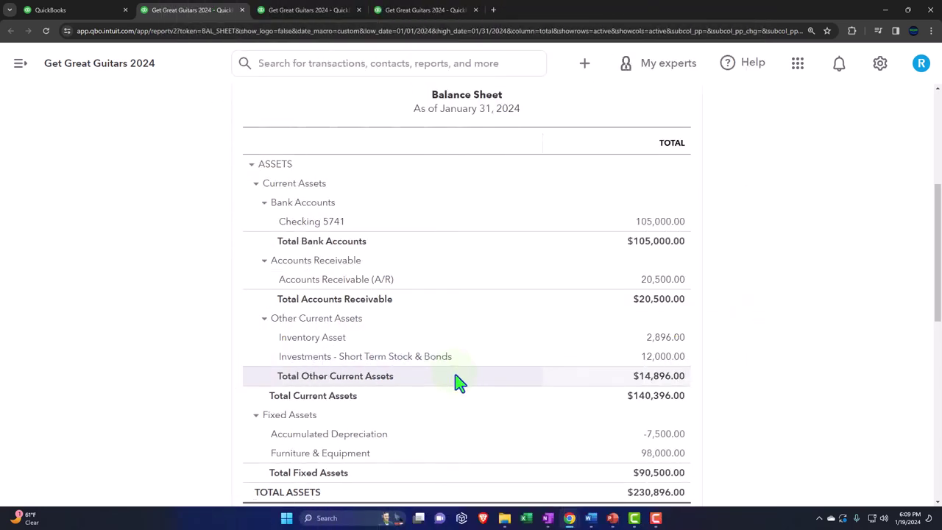
Step: Switch to OneNote to examine the QuickBooks flow chart, and return to the browser
left_click(547, 518)
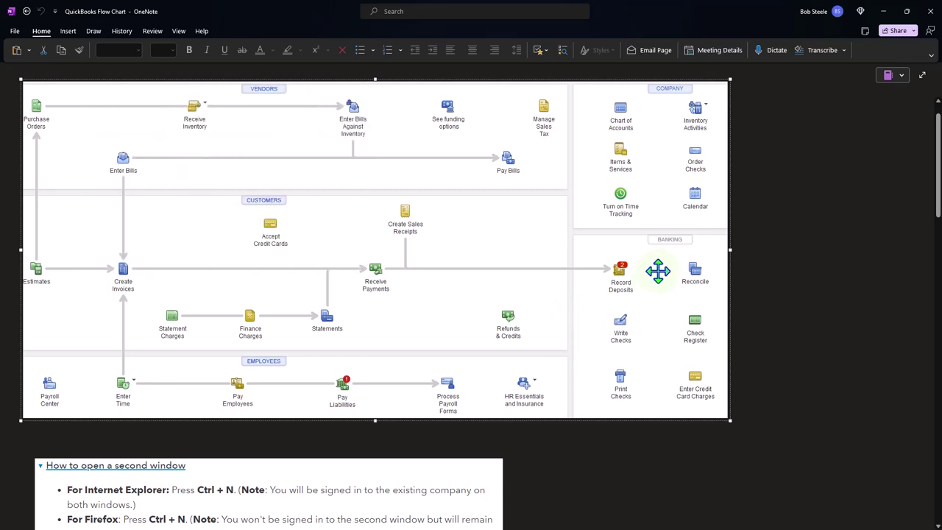
left_click(883, 11)
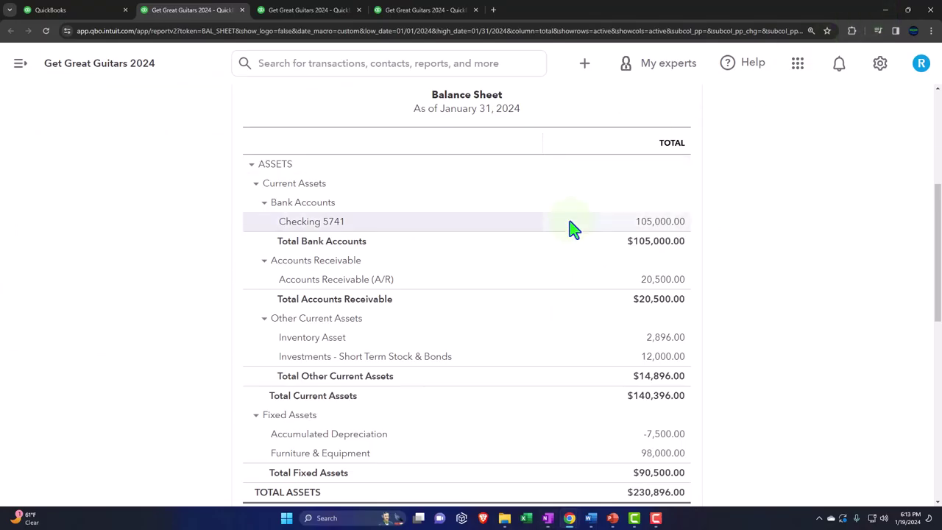
Step: Return to the Reports page and review the transaction forms available for creation, including the vendor Purchase order
left_click(93, 13)
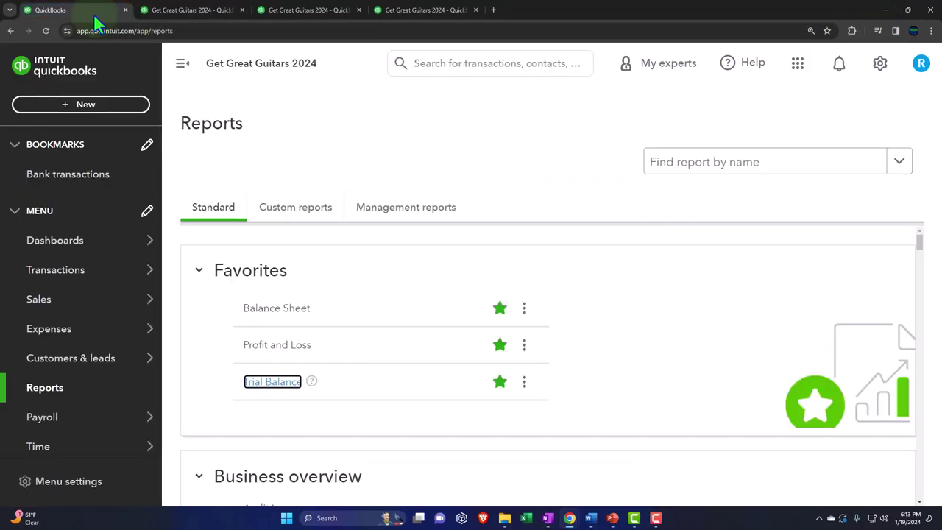
left_click(86, 104)
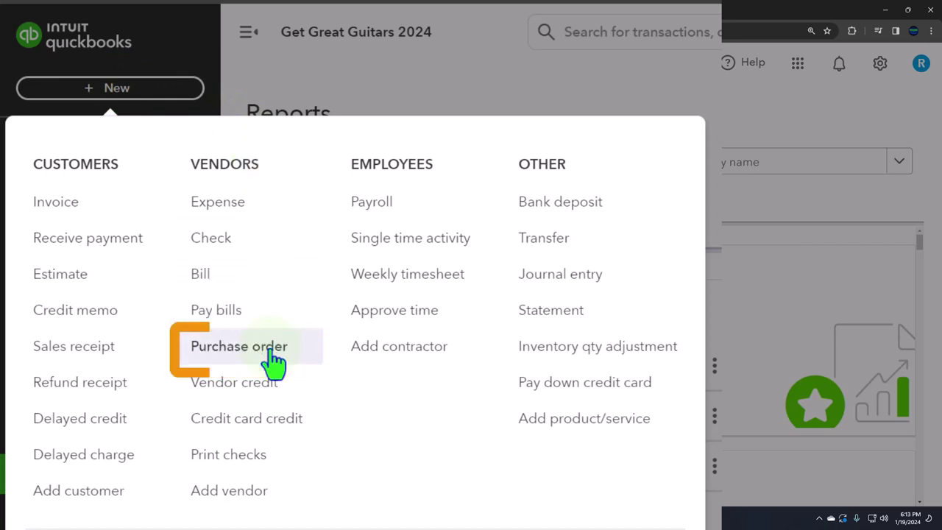
left_click(121, 115)
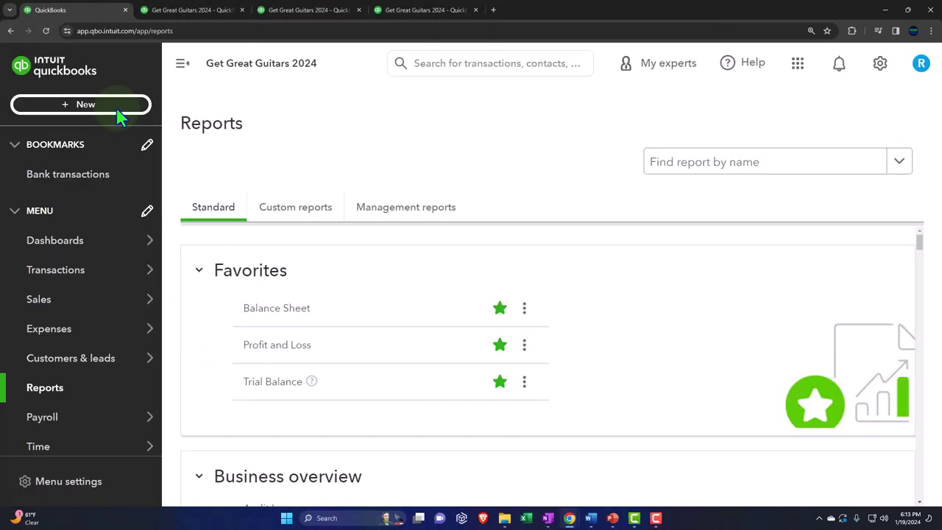
Step: Open the Expenses transaction list with the navigation menu collapsed and the page enlarged for reading
mouse_move(68, 330)
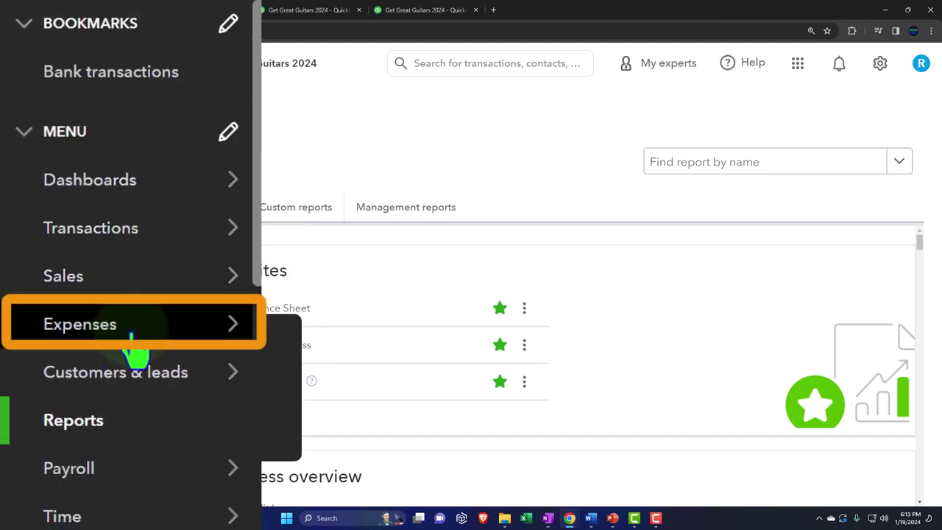
left_click(132, 340)
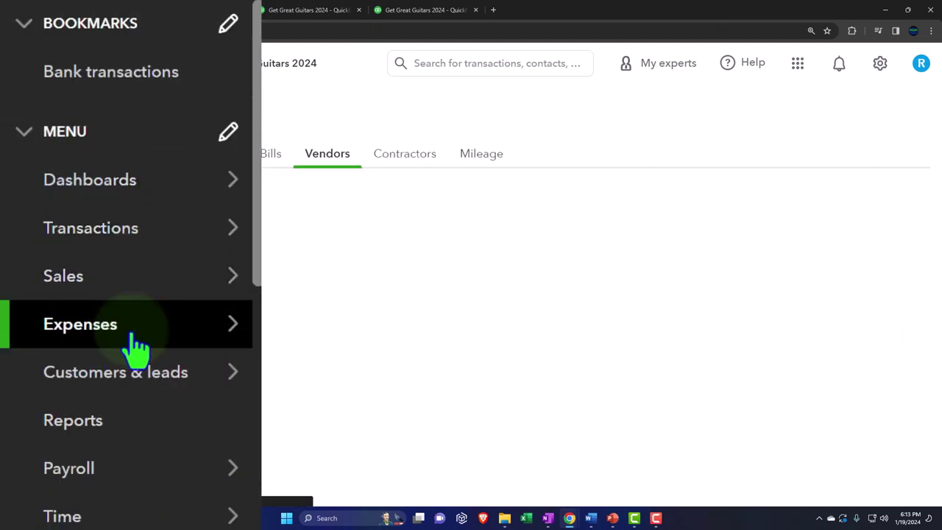
left_click(178, 70)
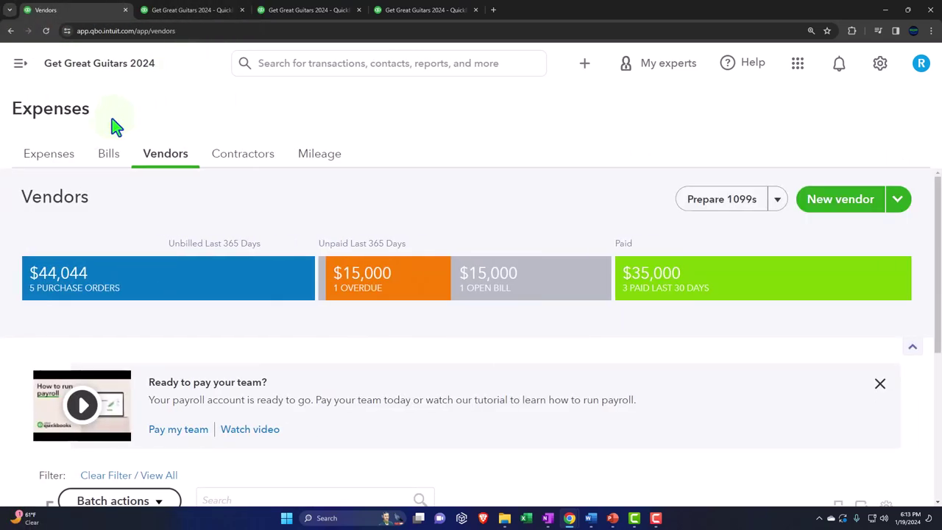
left_click(64, 164)
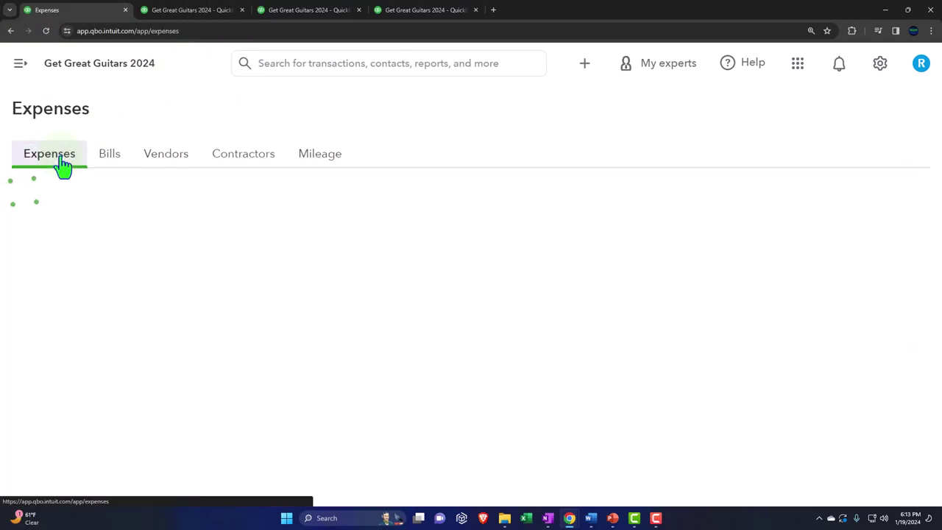
key("ctrl+plus")
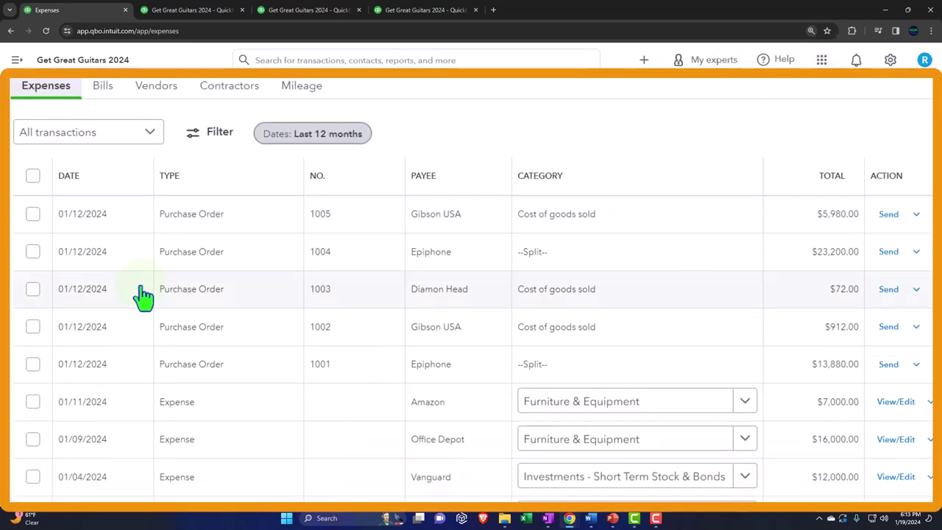
Step: Filter the expense transactions to purchase orders with the status Open
left_click(157, 144)
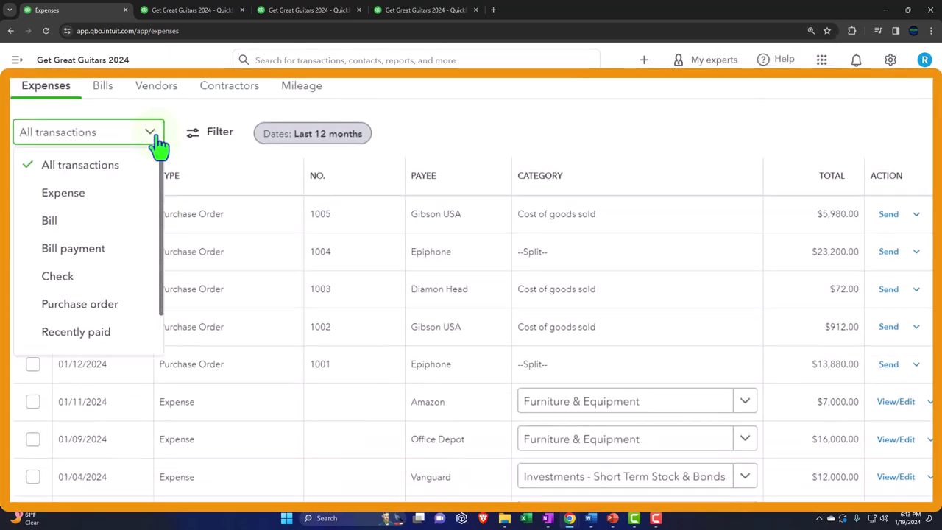
left_click(116, 305)
left_click(200, 194)
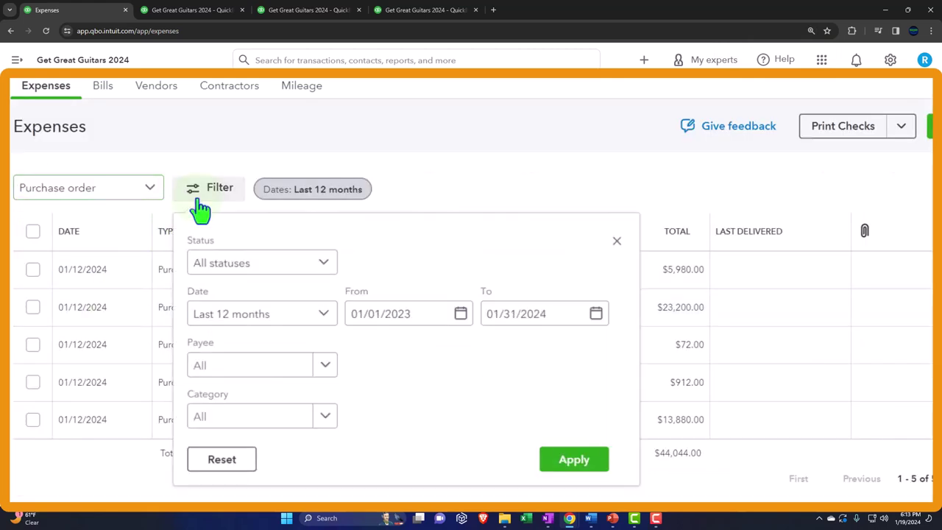
left_click(301, 265)
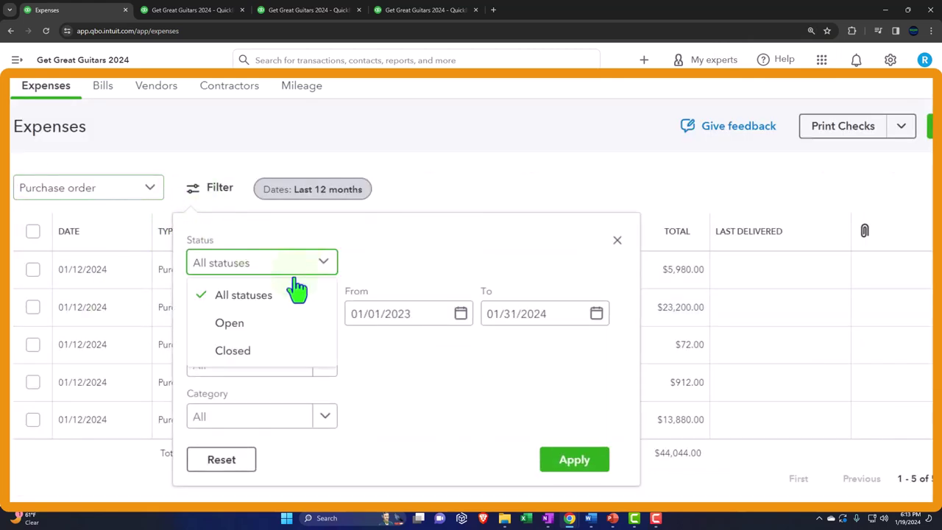
left_click(286, 324)
left_click(578, 466)
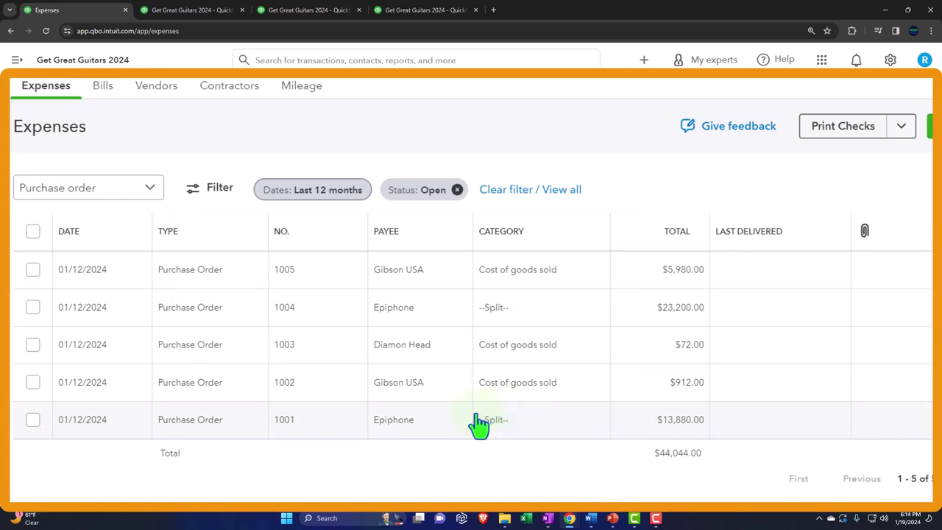
Step: Show the vendors with open purchase orders in the Vendors list and dismiss the payroll promotion
left_click(158, 86)
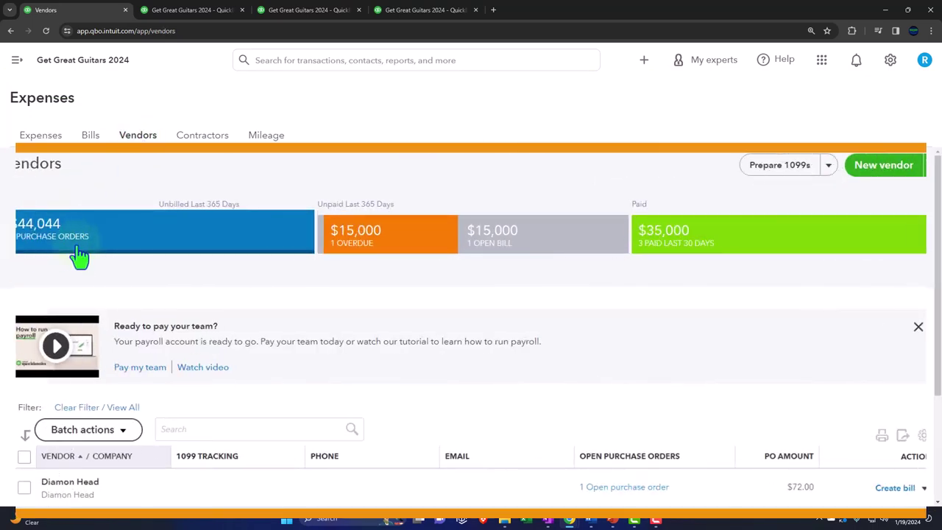
left_click(918, 327)
scroll(119, 237, "down", 1)
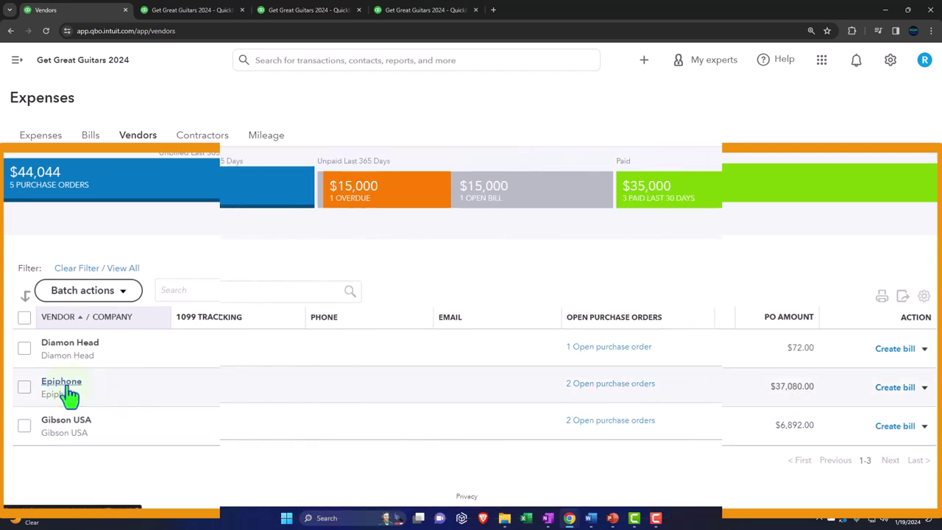
Step: Open the vendor Epiphone and check which further actions are available for its first listed purchase order
left_click(75, 384)
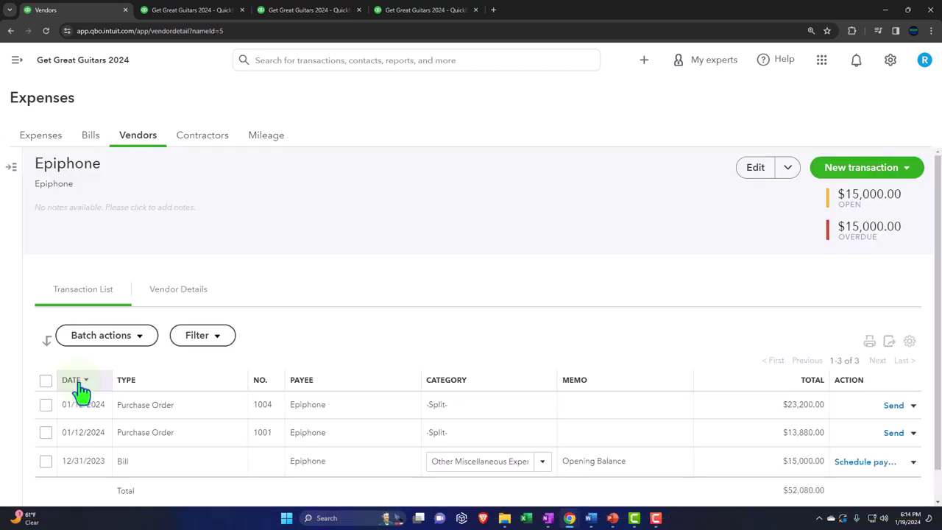
scroll(81, 394, "down", 1)
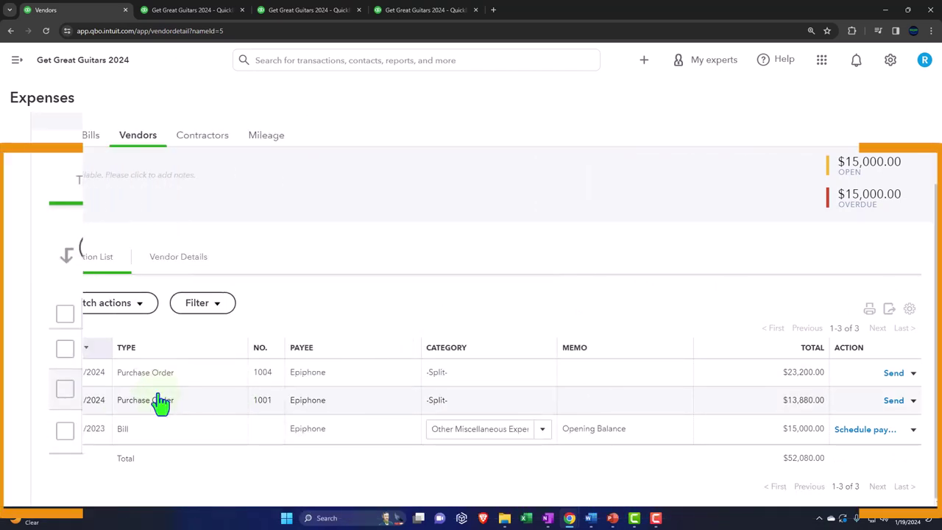
left_click(914, 374)
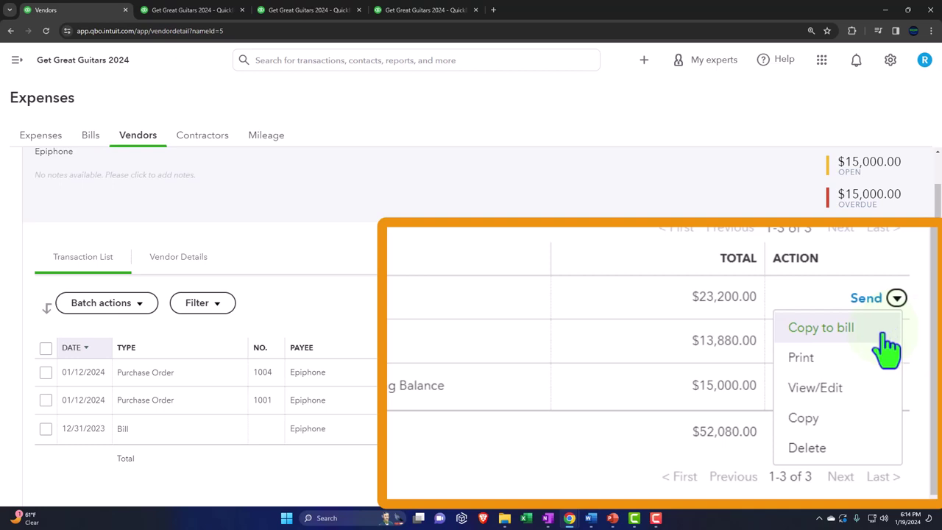
left_click(499, 487)
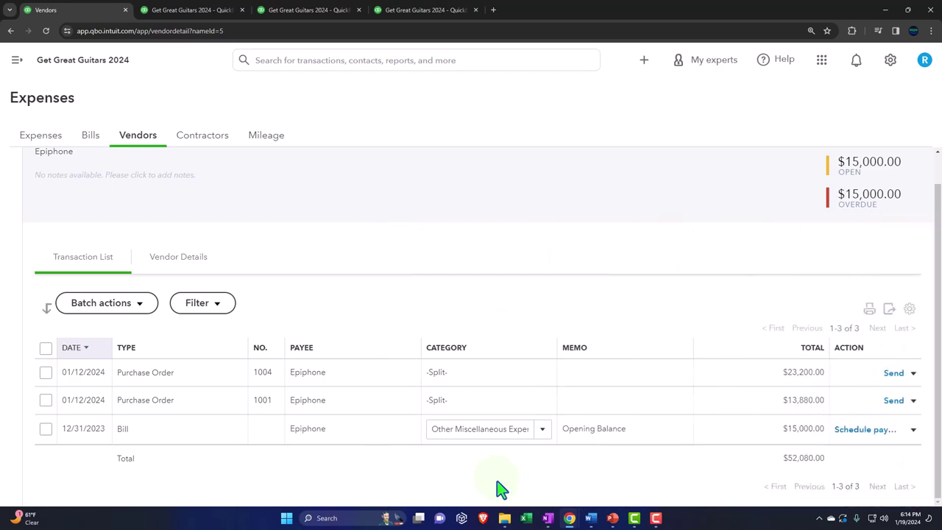
Step: Create a new vendor check with Epiphone as the payee
left_click(645, 73)
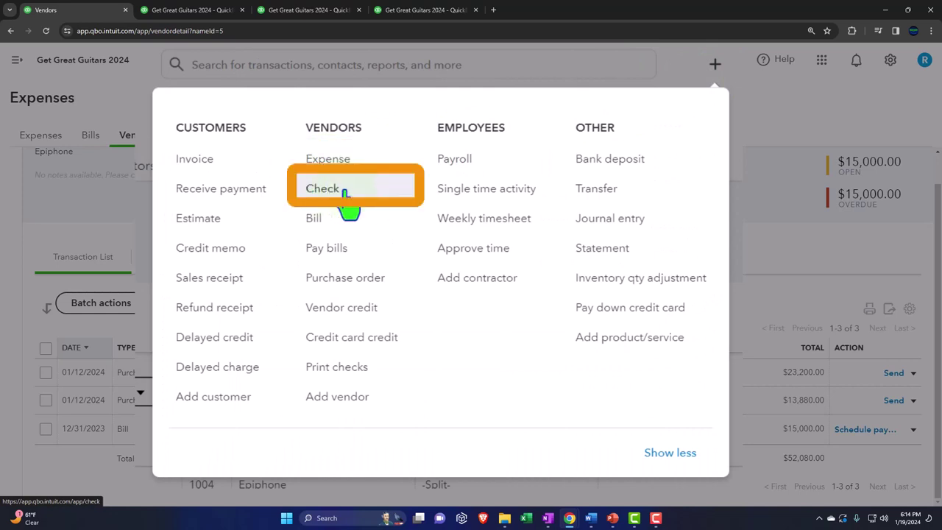
left_click(344, 191)
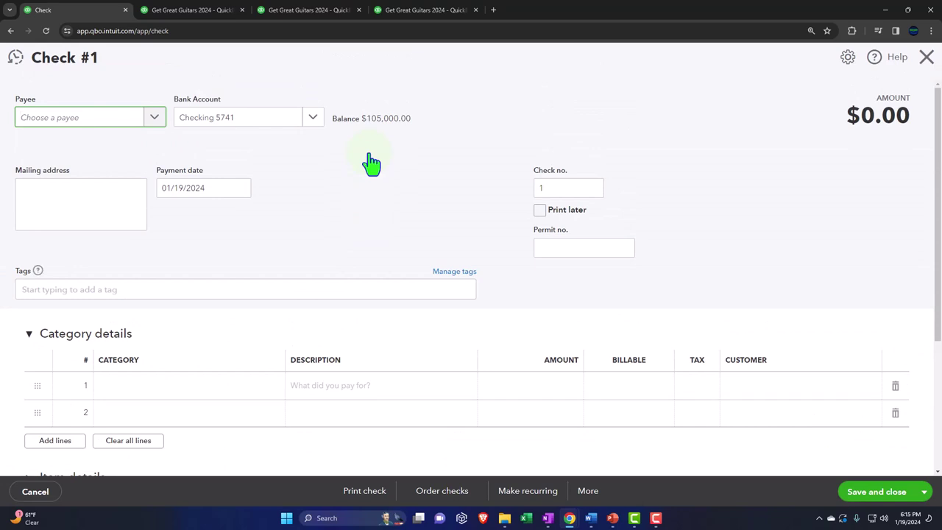
type("ep")
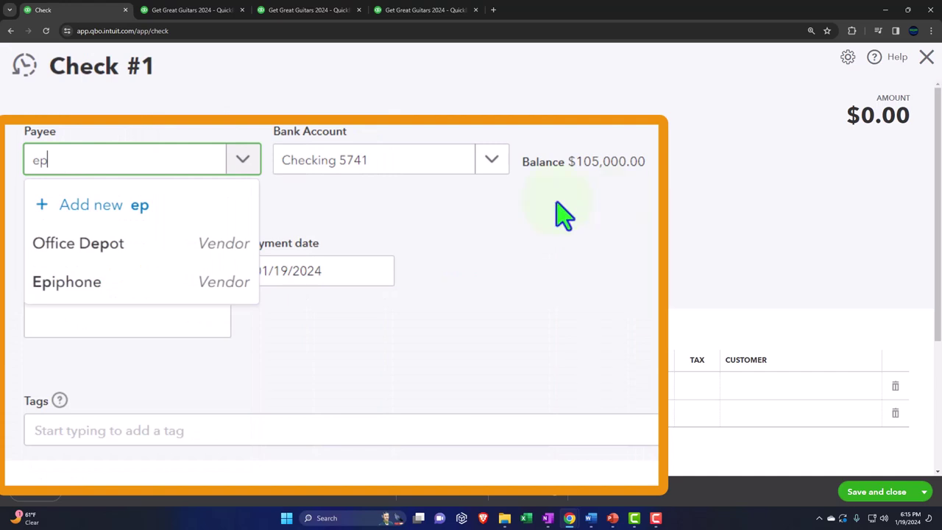
left_click(162, 283)
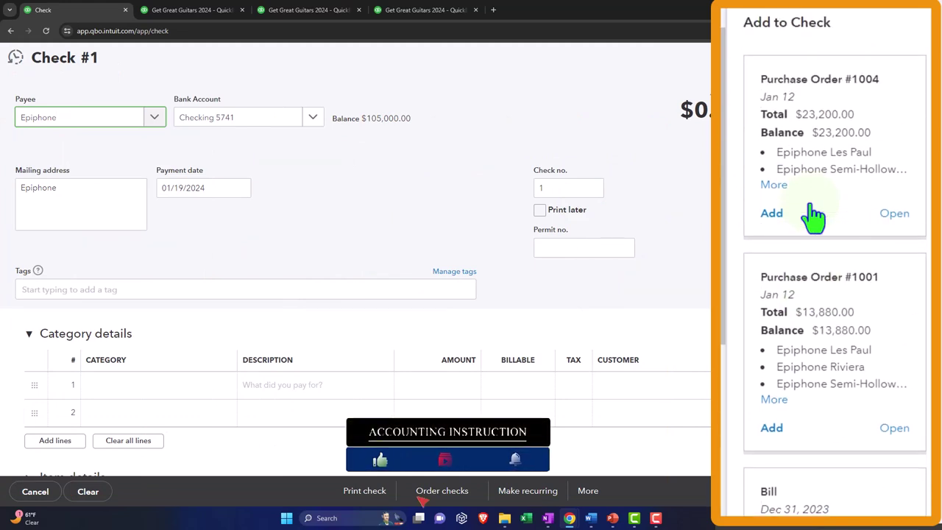
Step: Add both of Epiphone's January 12 purchase orders to the check, leaving out the December 31 bill
scroll(811, 220, "down", 2)
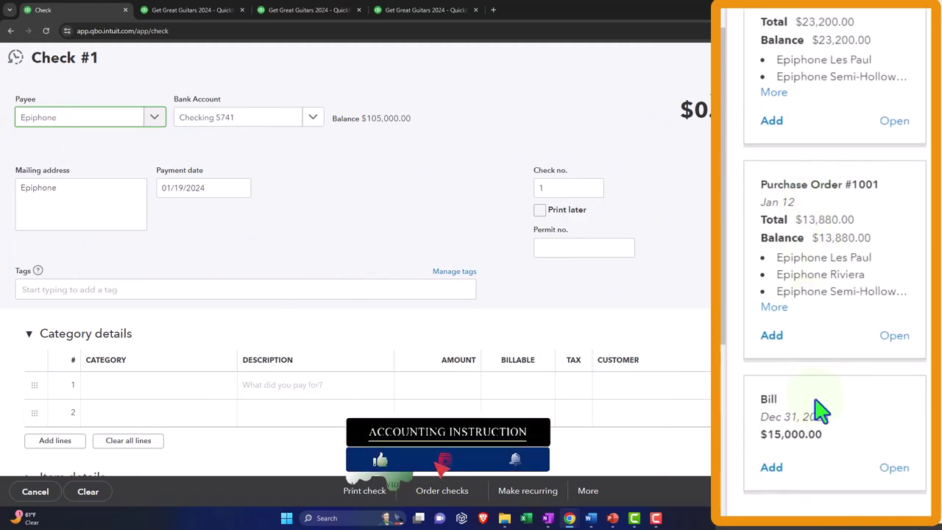
scroll(815, 419, "up", 2)
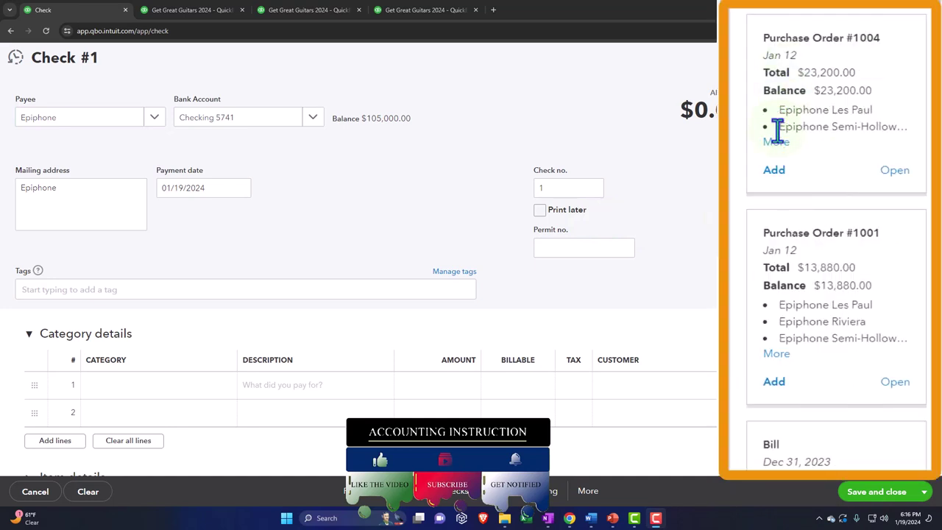
left_click(773, 172)
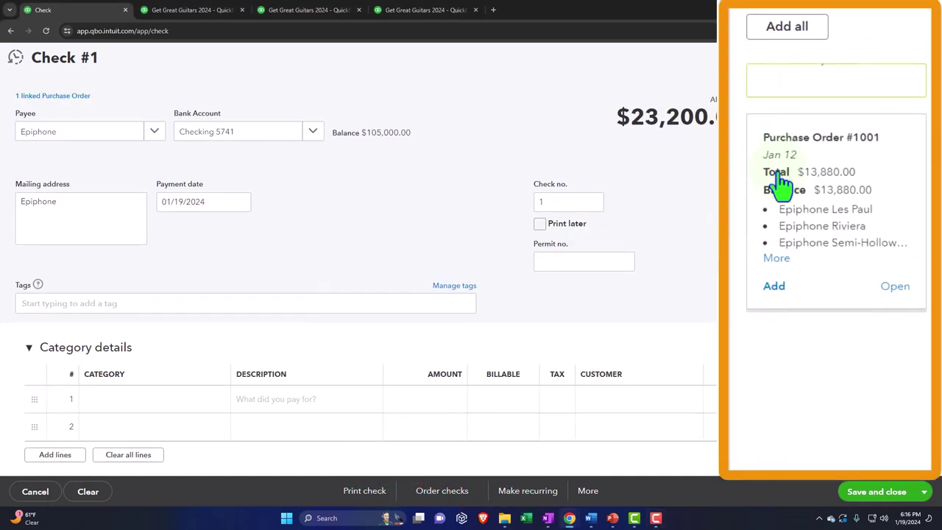
left_click(773, 287)
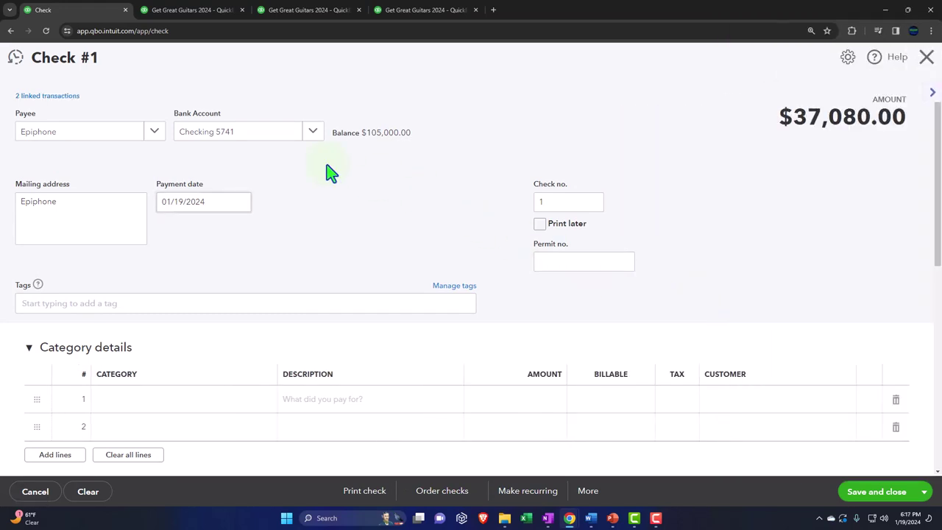
Step: Set the check's payment date to 01/14/2024
left_click(92, 137)
key("Tab")
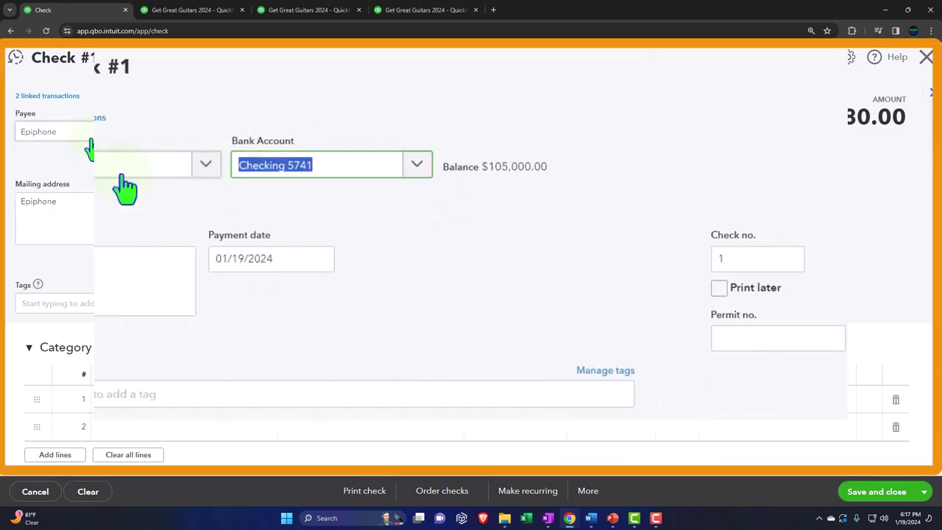
key("Tab")
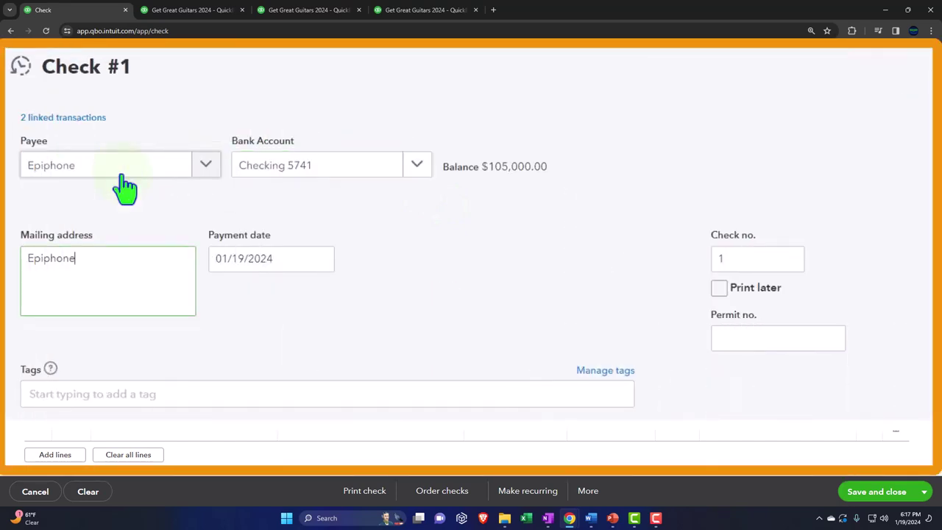
key("Tab")
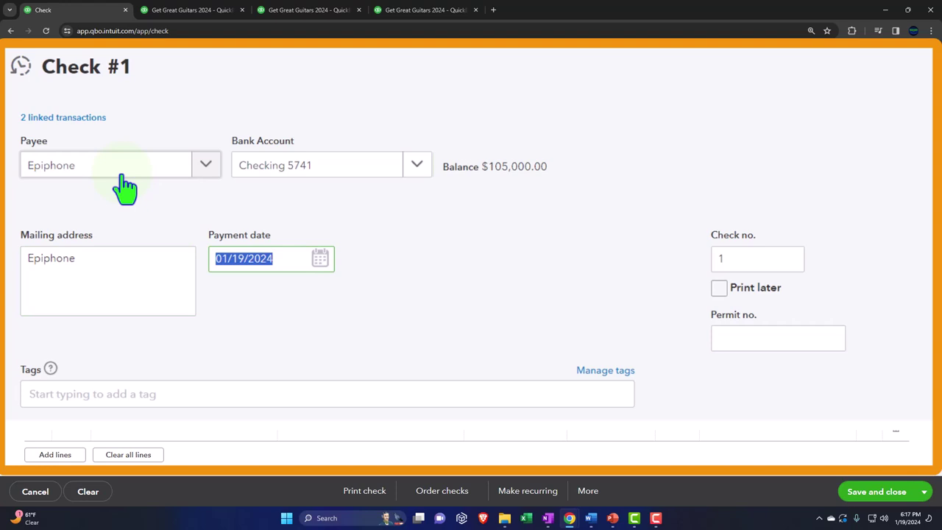
key("minus")
key("minus")
key("minus")
key("minus")
key("minus")
key("Tab")
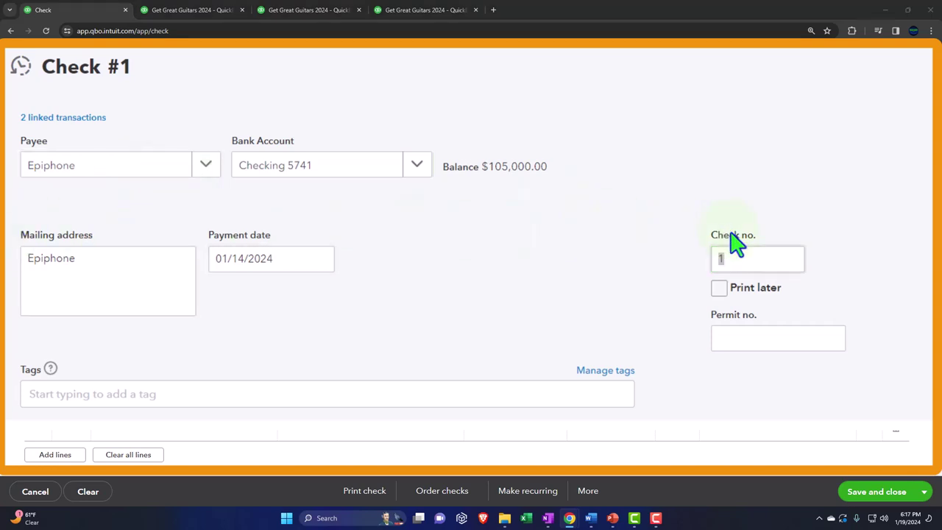
Step: Set the check number to 1004 and leave the Print later option cleared
left_click(737, 256)
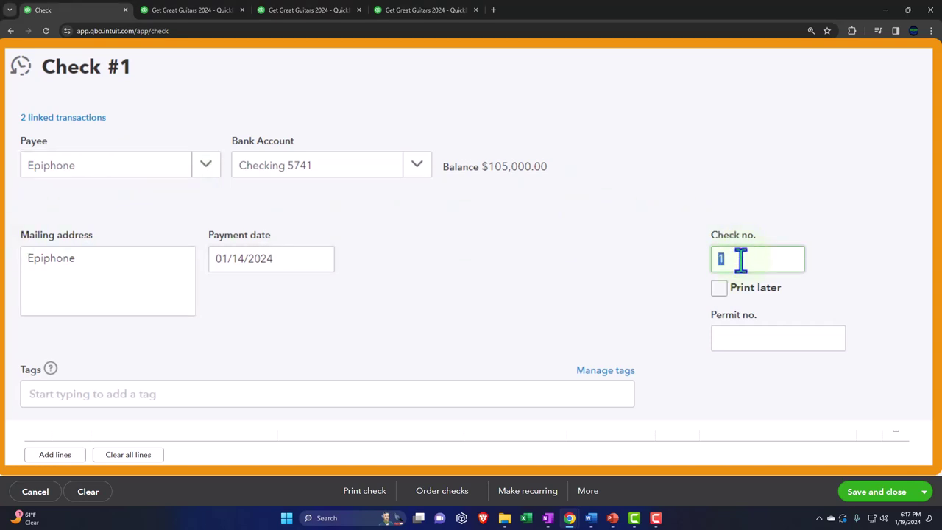
type("1004")
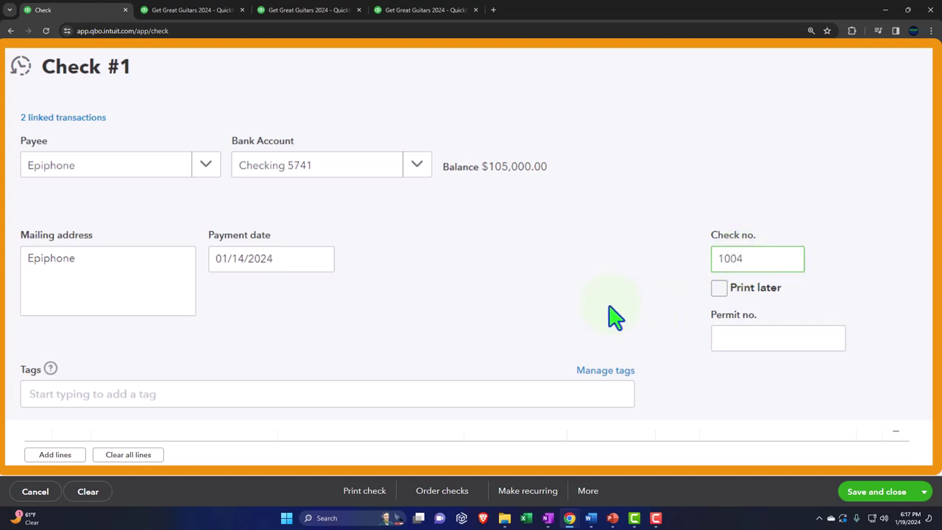
left_click(612, 315)
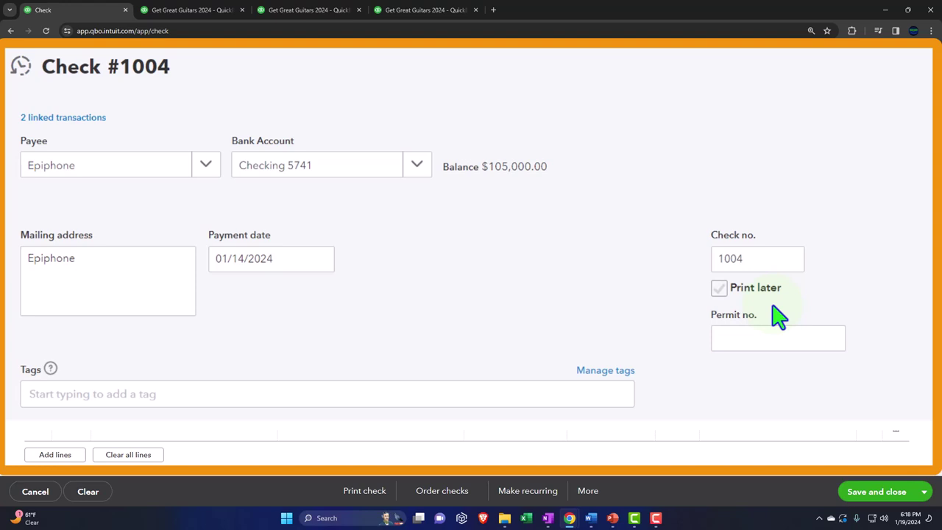
left_click(719, 287)
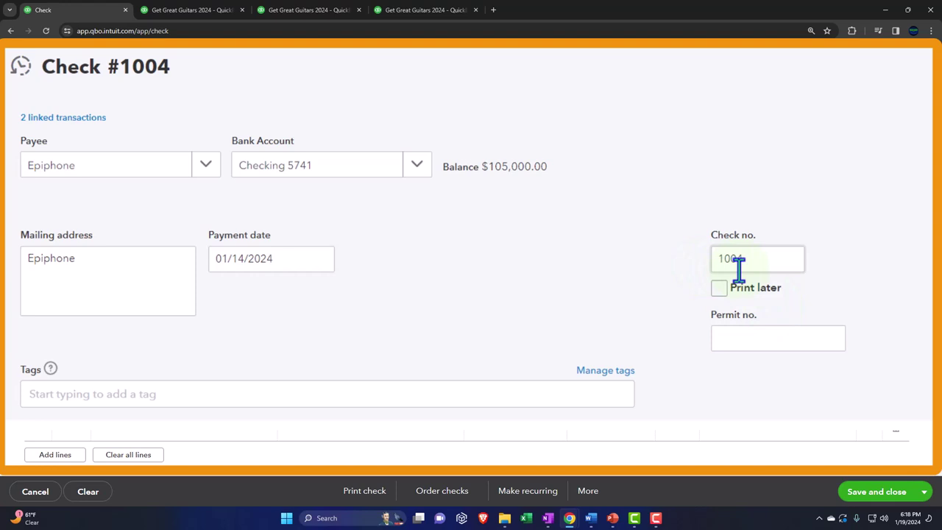
left_click(754, 259)
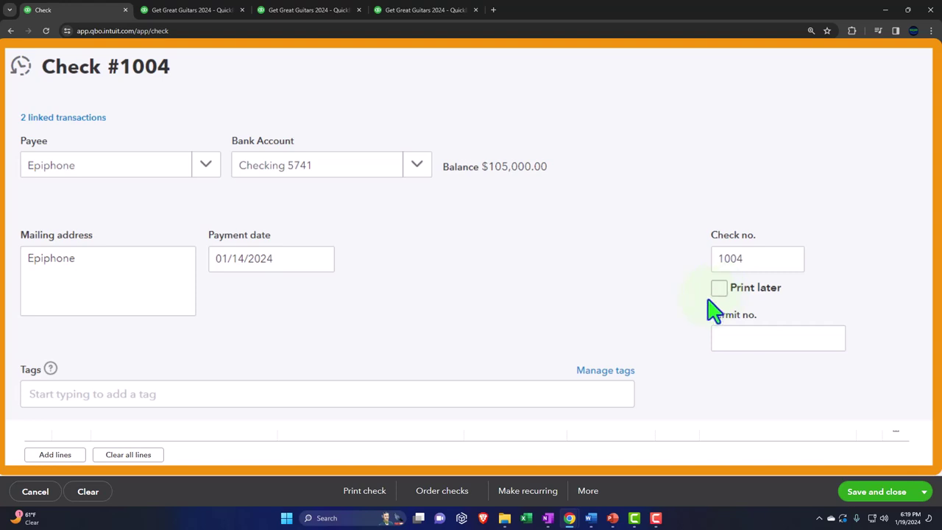
left_click(710, 339)
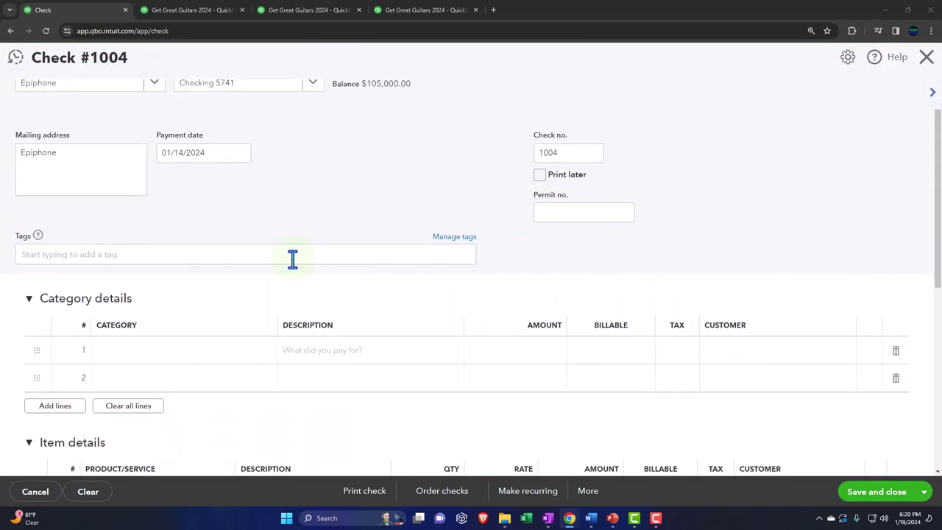
Step: Collapse the check's category details and examine the lines under Item details
scroll(243, 269, "down", 1)
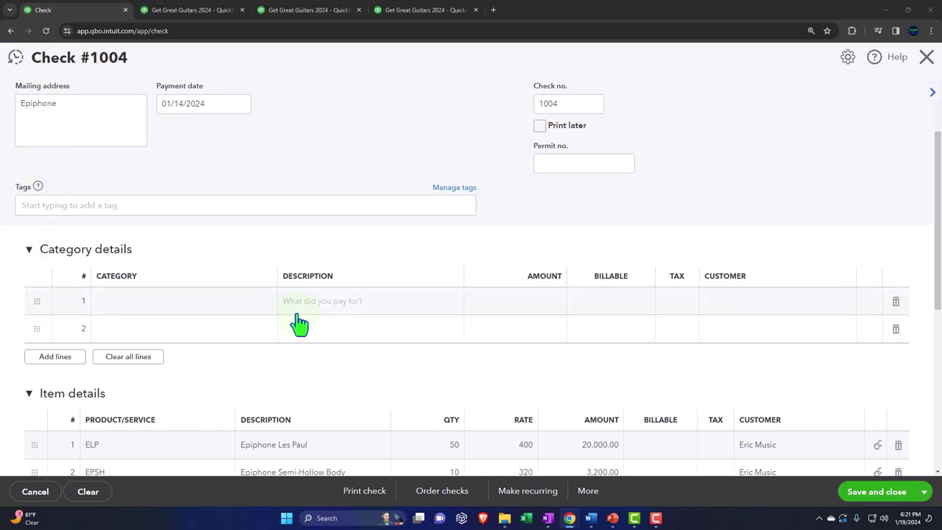
left_click(29, 250)
scroll(31, 263, "down", 1)
scroll(32, 269, "down", 1)
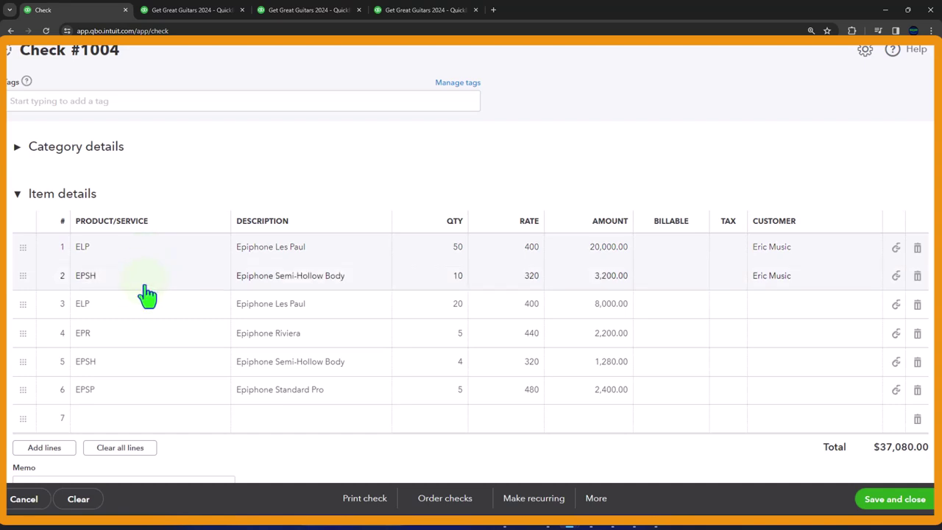
Step: Duplicate the browser tab holding the check and place the copy ahead of the original
right_click(99, 11)
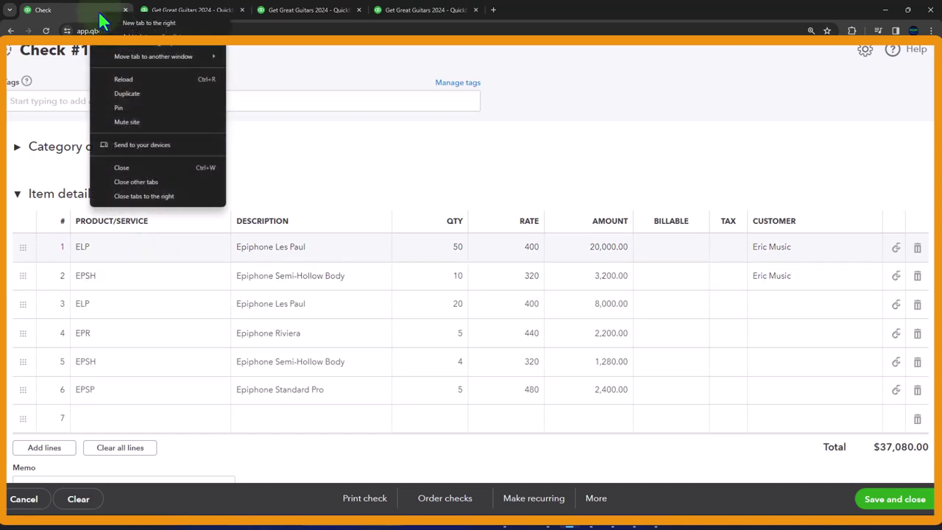
left_click(118, 89)
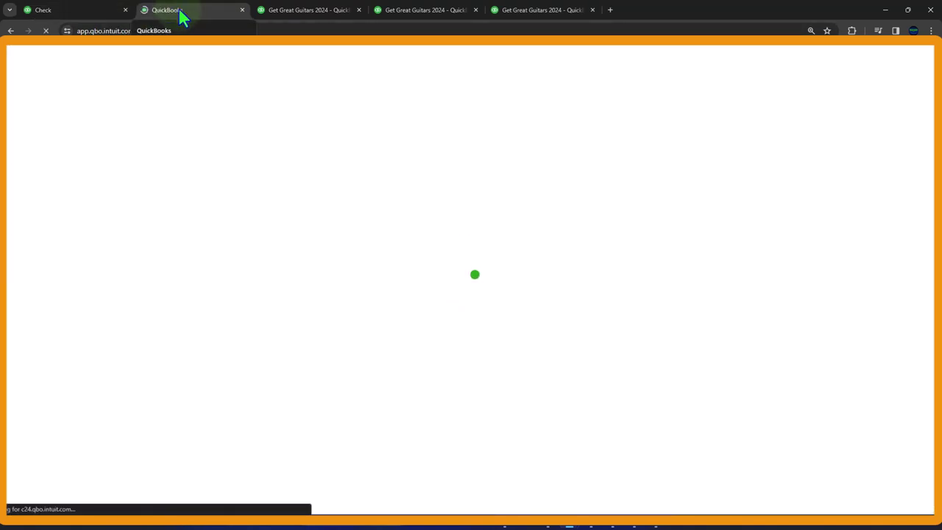
left_click_drag(178, 7, 81, 10)
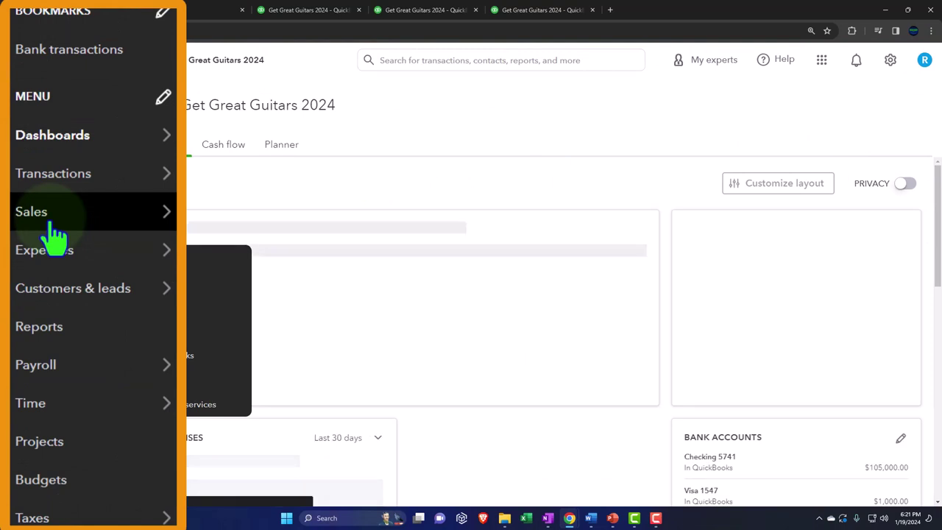
Step: Open the Products & services list under Sales with the navigation menu collapsed and examine the Epiphone items' quantities, prices and costs
left_click(53, 227)
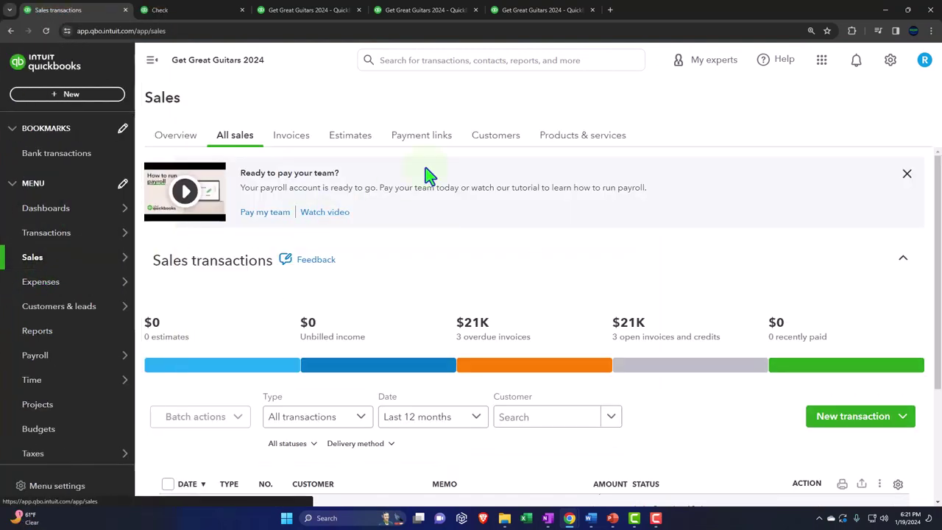
left_click(581, 138)
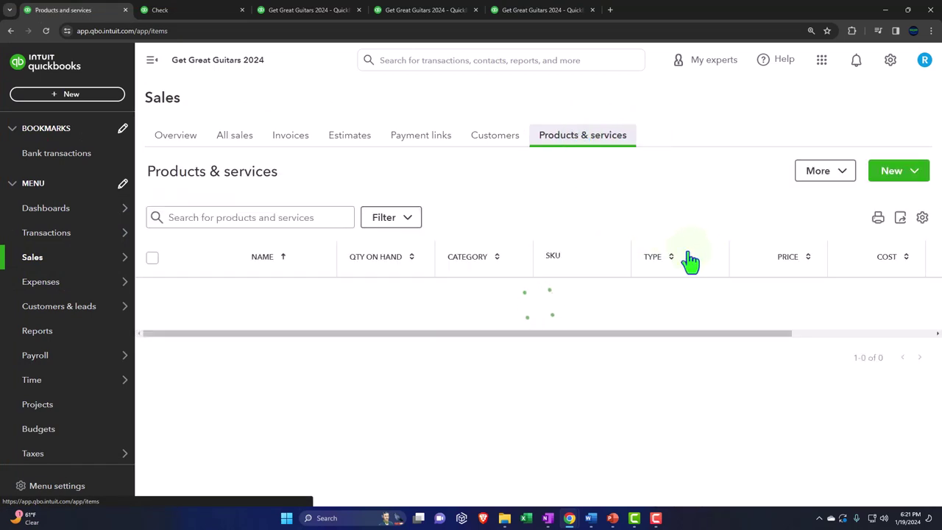
scroll(668, 375, "down", 1)
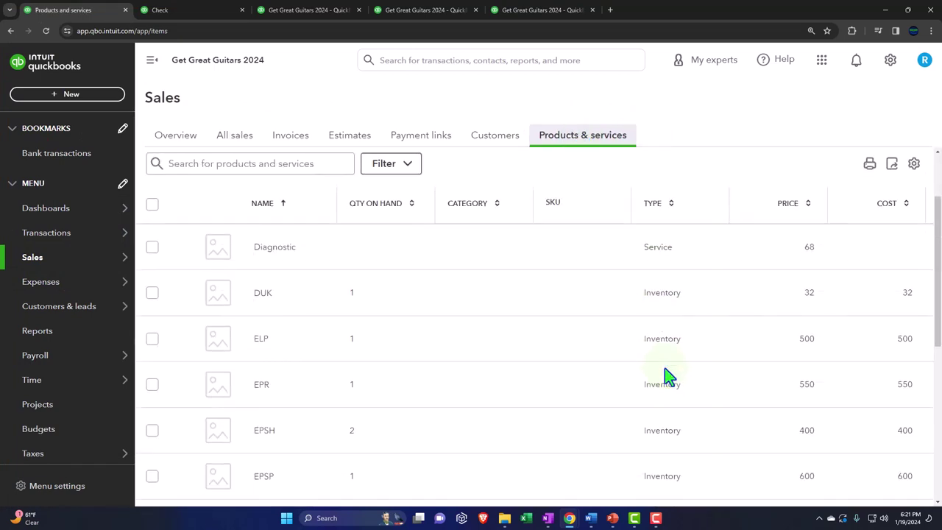
left_click(152, 60)
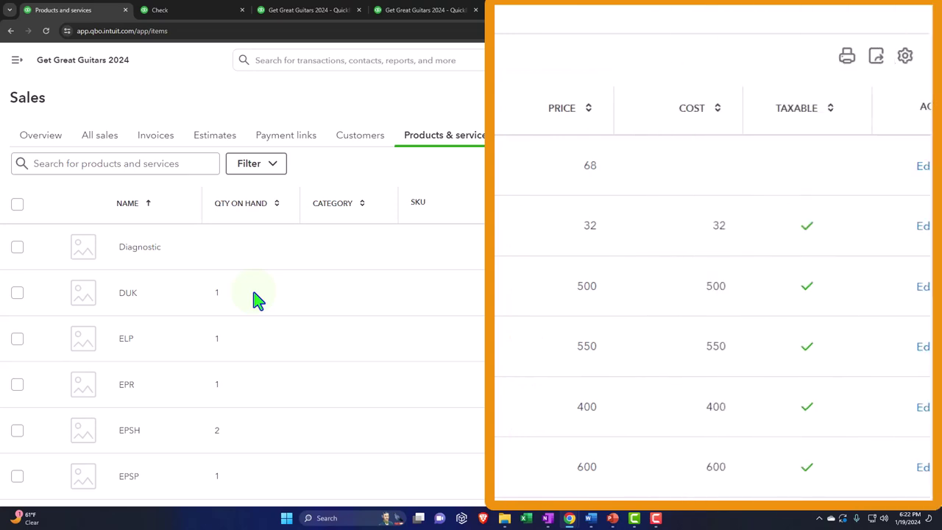
scroll(258, 298, "down", 1)
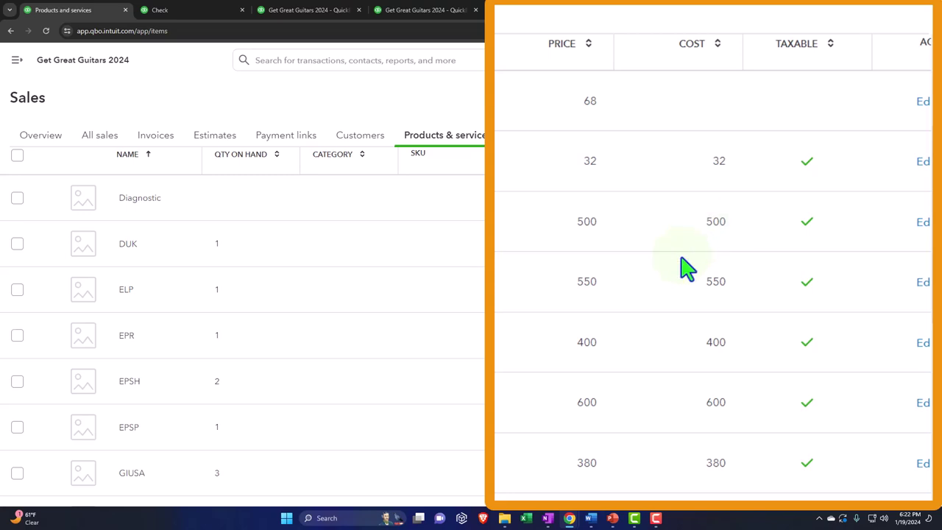
scroll(684, 269, "up", 1)
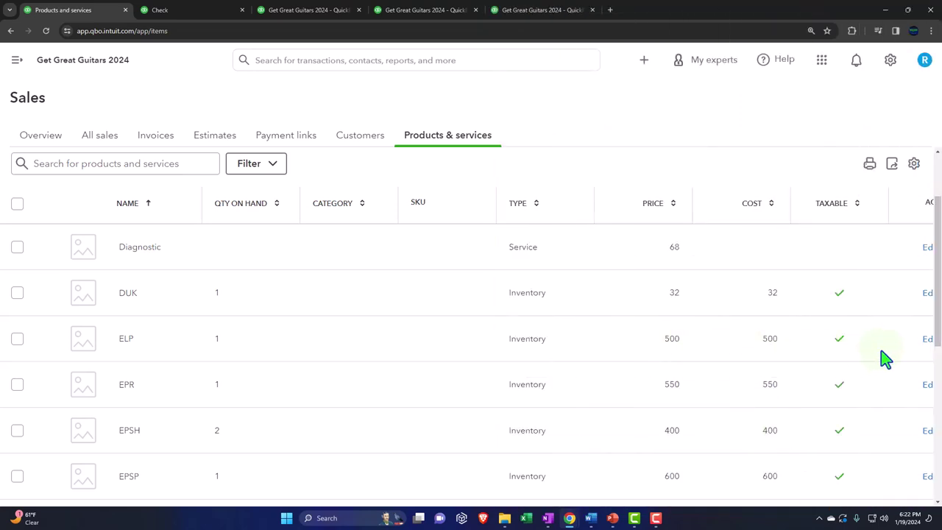
Step: Open the ELP inventory item, examine its sales price and purchase cost, and close it without changes
left_click(926, 340)
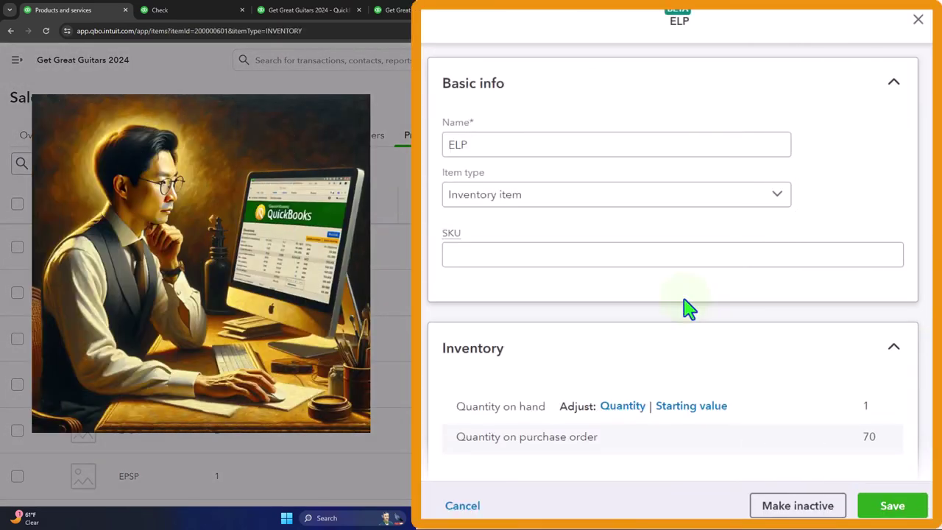
scroll(683, 309, "down", 2)
scroll(683, 309, "down", 2)
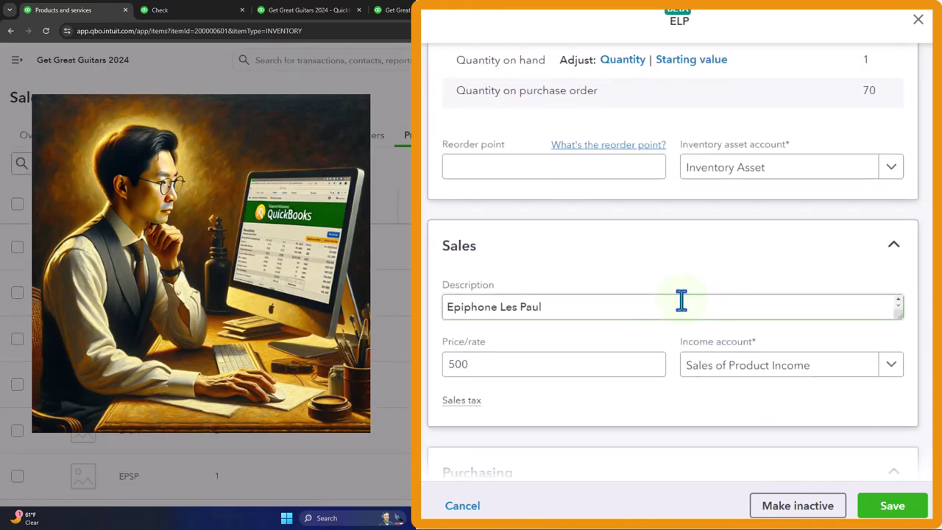
left_click(496, 372)
scroll(495, 372, "down", 5)
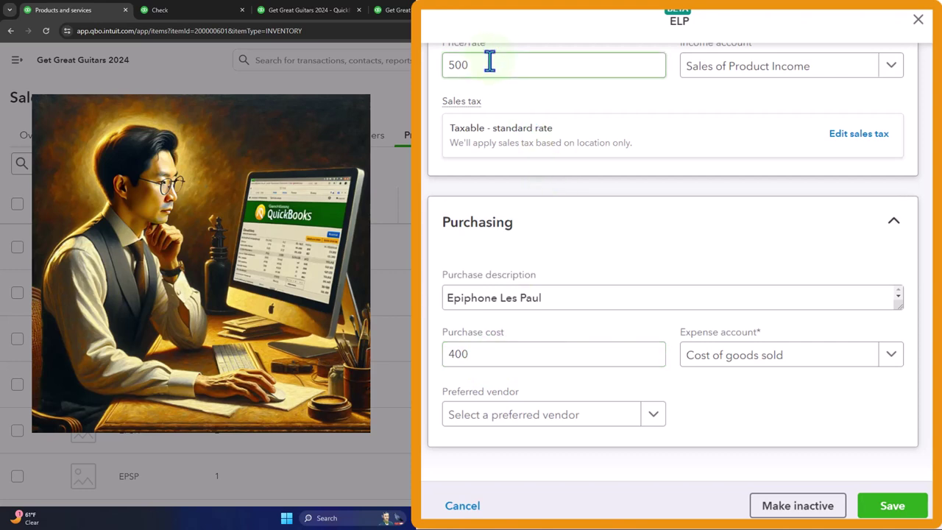
left_click(918, 19)
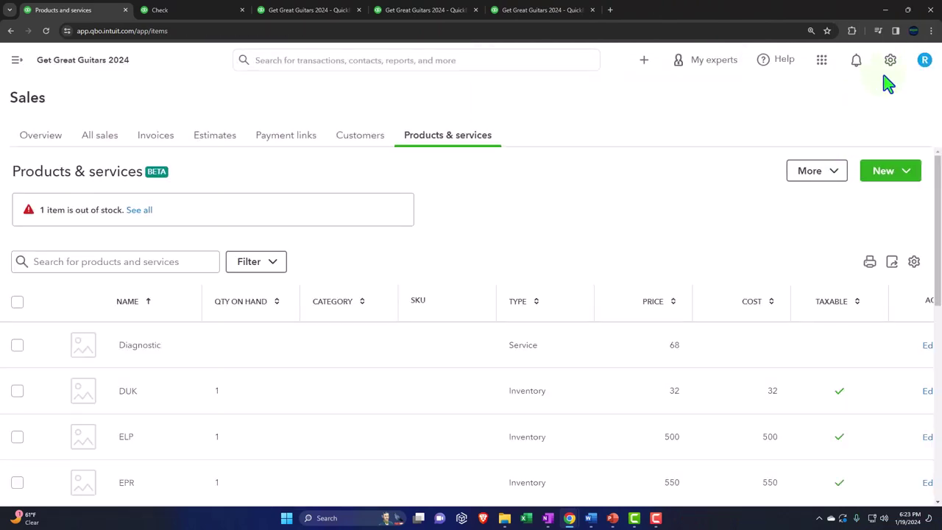
Step: Examine the Bills and expenses options in the Expenses section of Account and settings, and close the settings unchanged
left_click(890, 62)
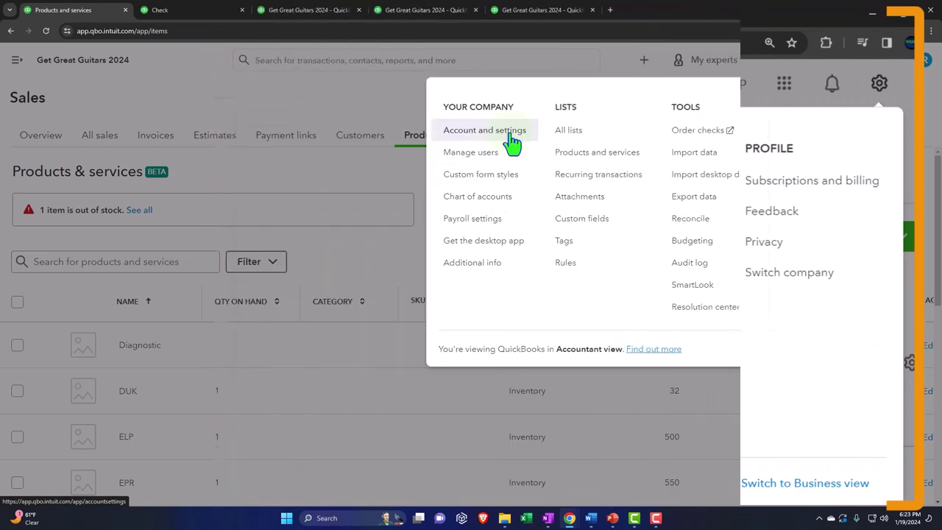
left_click(509, 135)
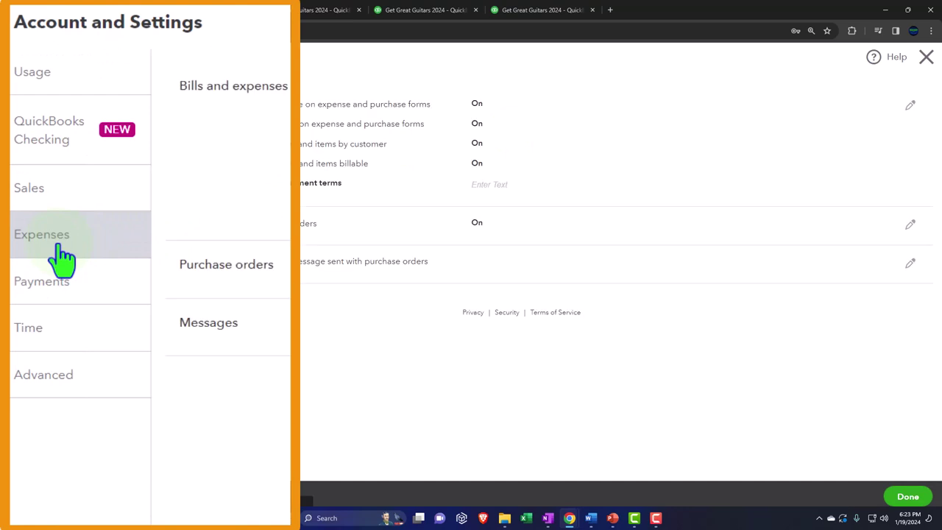
left_click(29, 236)
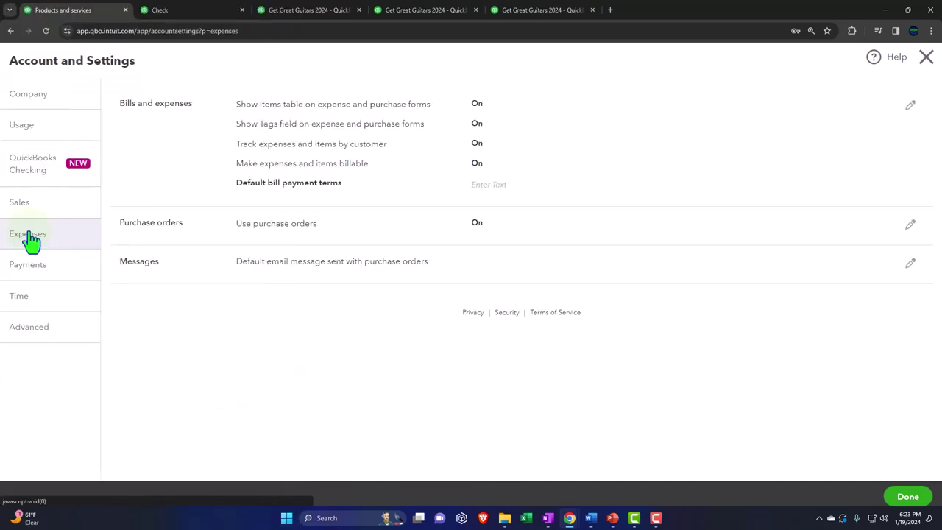
left_click(185, 144)
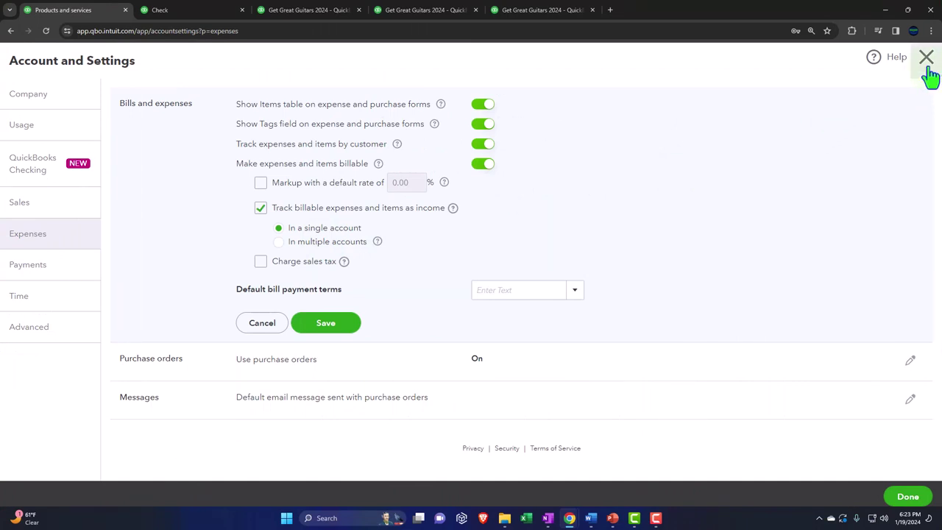
left_click(929, 67)
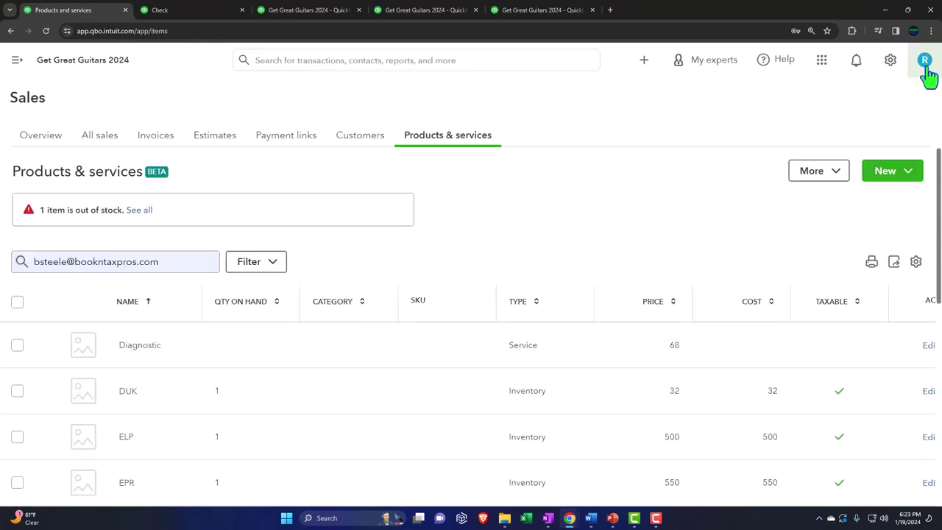
Step: Return to check 1004 and mark the first two item lines, ELP and EPSH, as both billable and taxable
left_click(204, 20)
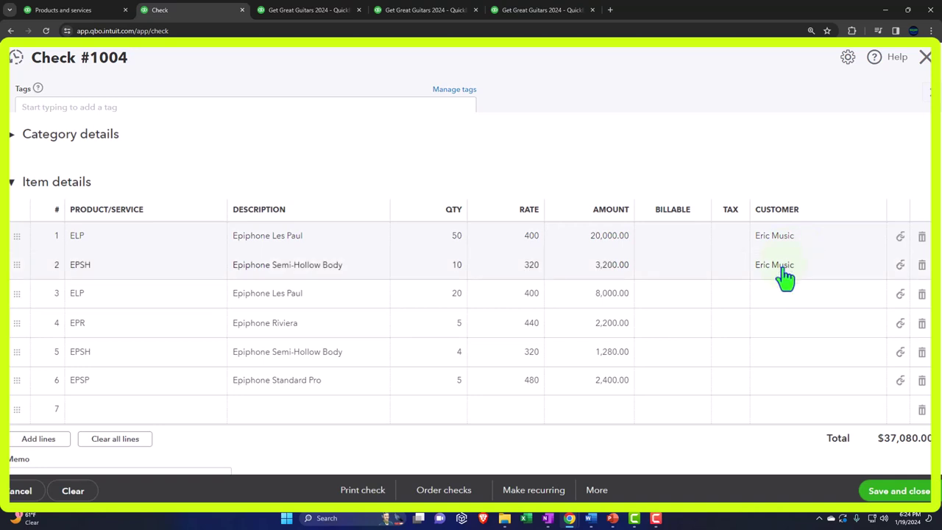
left_click(675, 239)
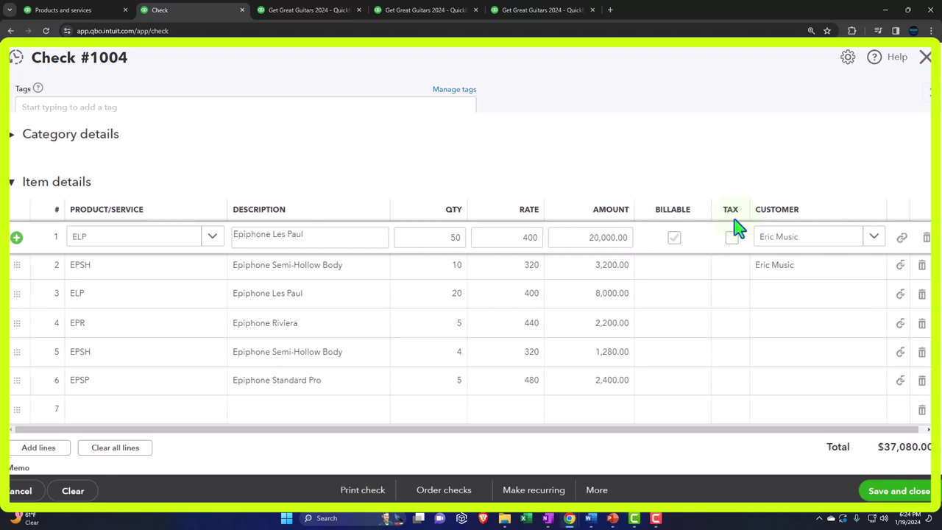
left_click(674, 240)
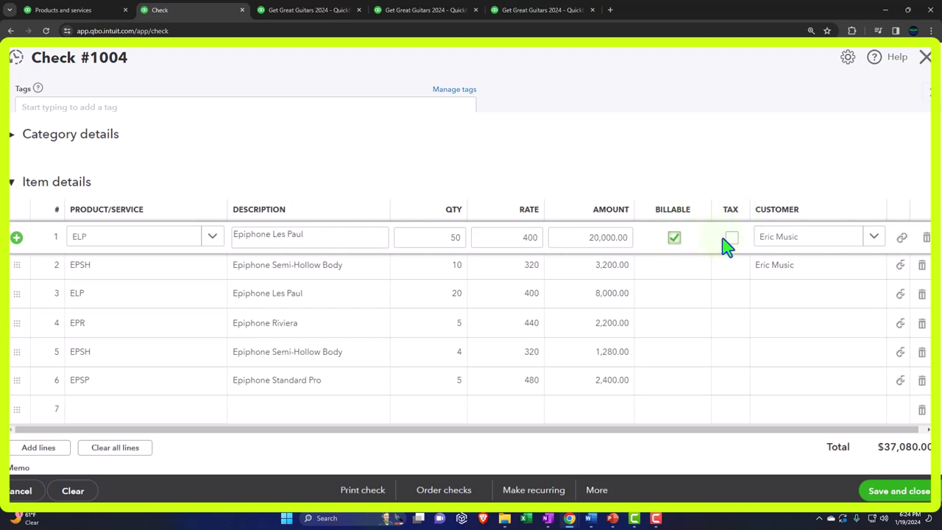
left_click(731, 239)
left_click(674, 274)
left_click(674, 270)
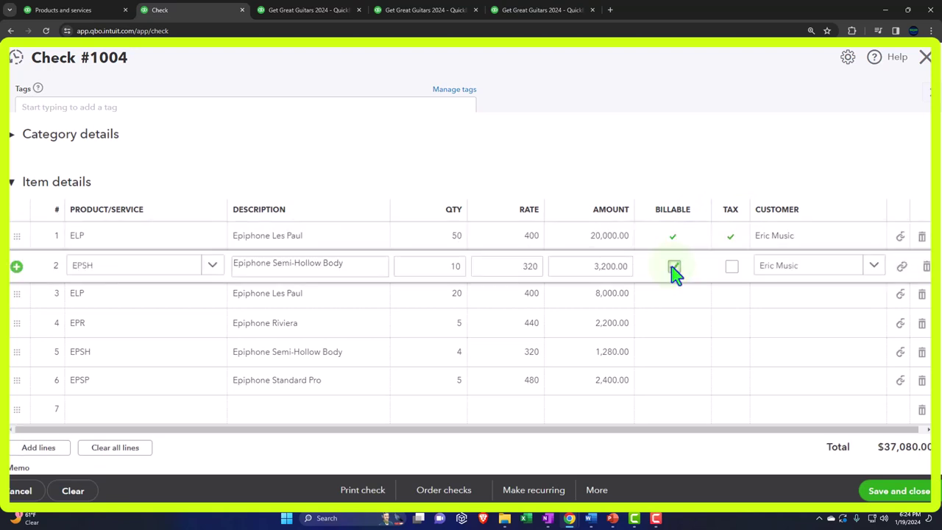
left_click(729, 275)
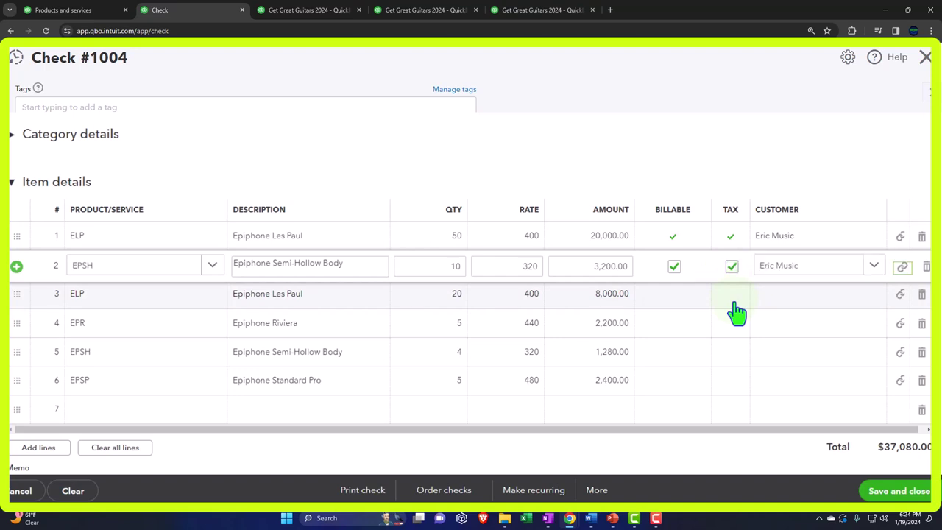
Step: Expand the check's category details and compare their billable, tax and customer columns with those of the item lines
left_click(735, 302)
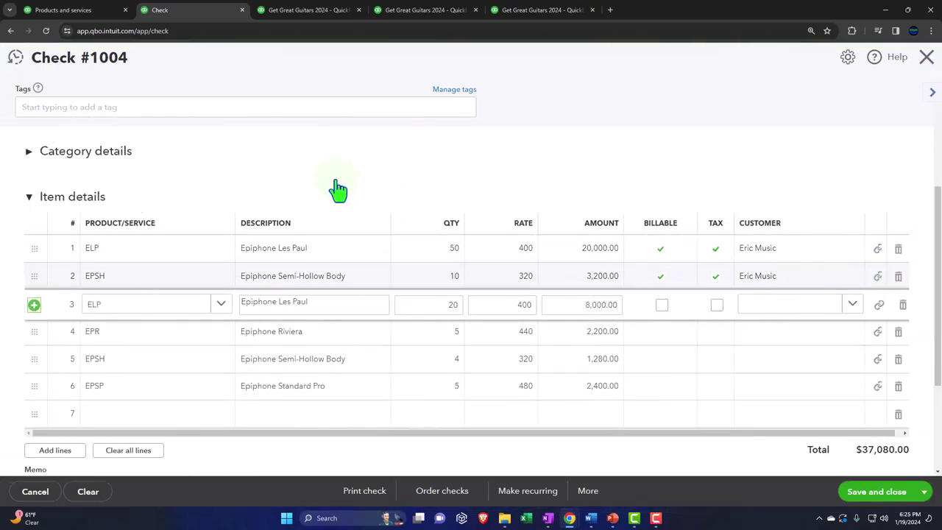
left_click(31, 157)
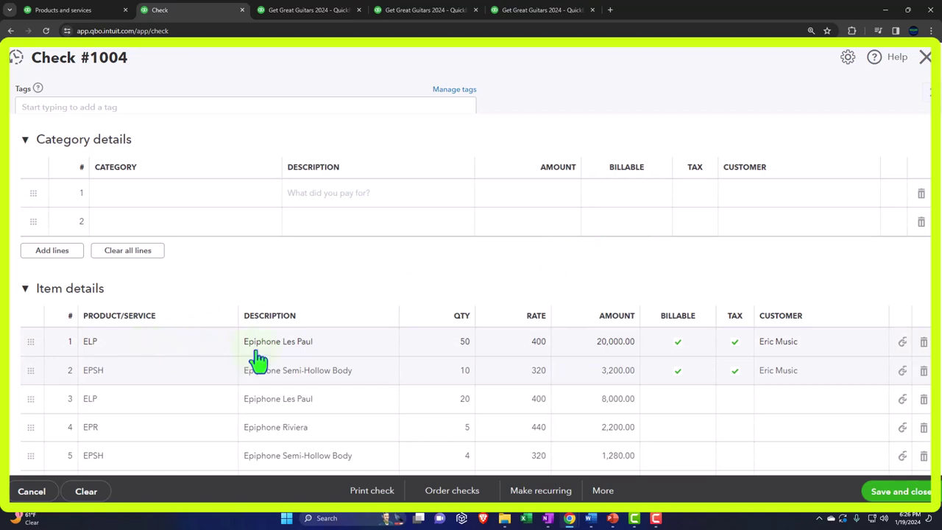
scroll(257, 358, "down", 1)
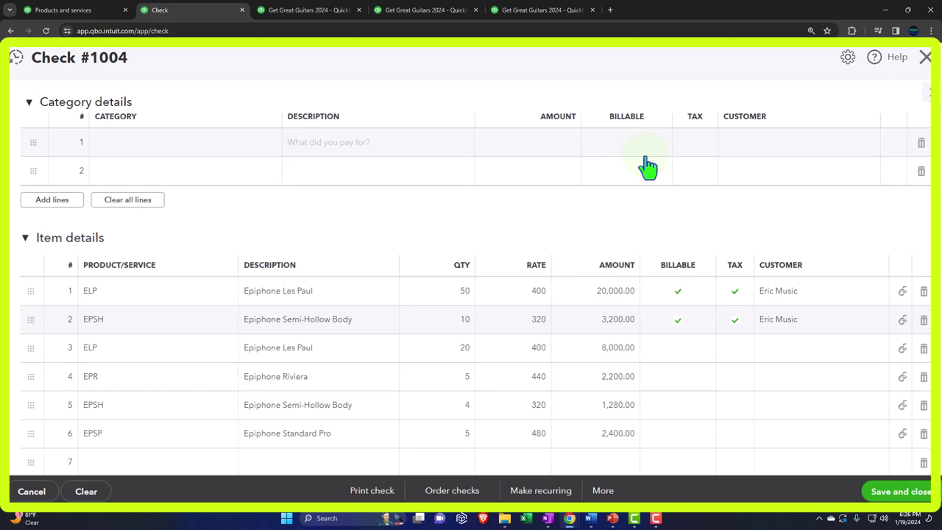
scroll(647, 168, "down", 1)
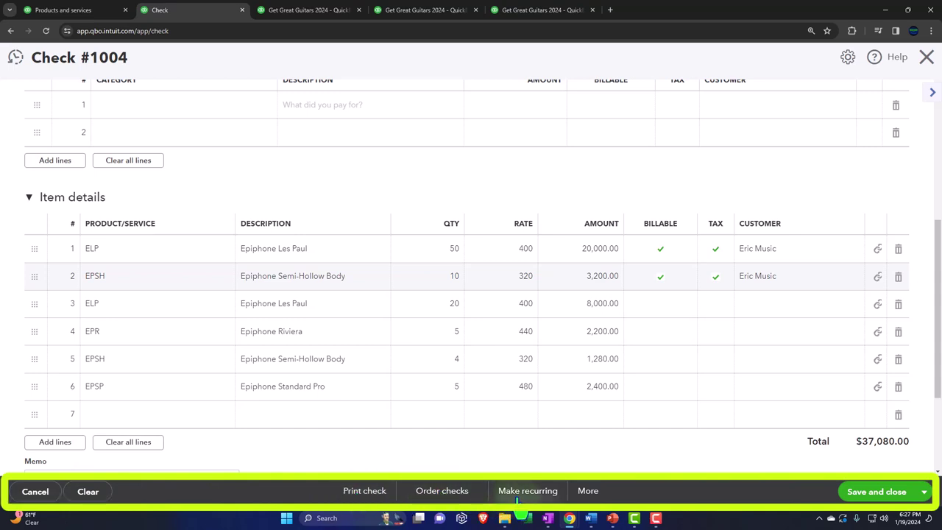
Step: Check the additional actions and save options for check 1004, and save and close it
left_click(590, 495)
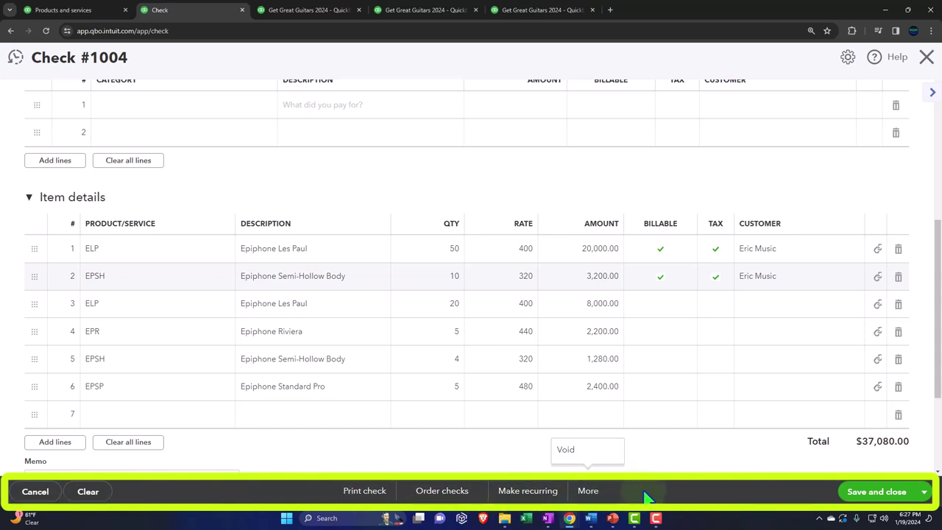
left_click(924, 491)
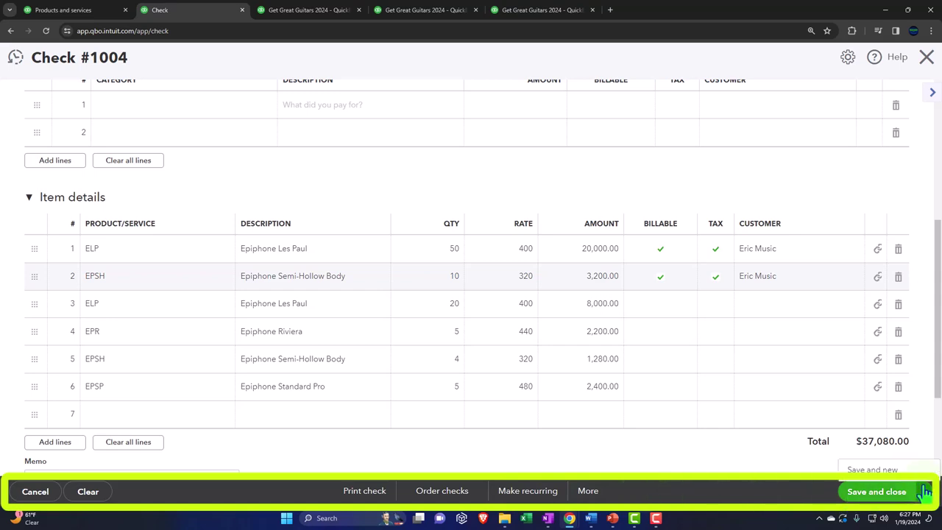
left_click(923, 491)
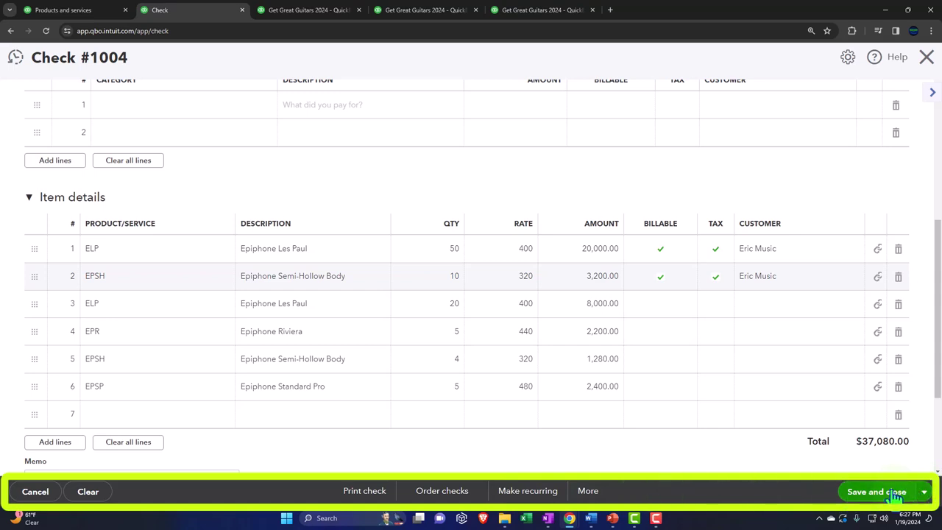
left_click(896, 497)
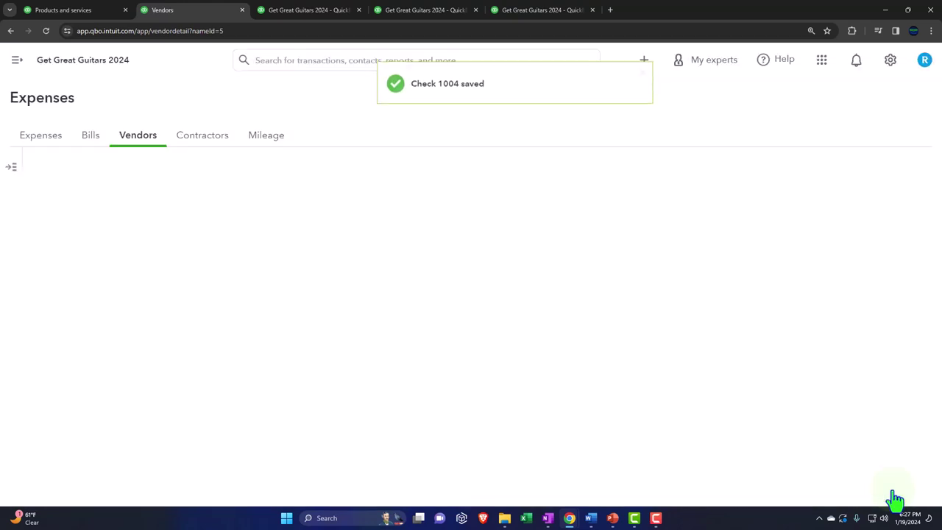
Step: Rerun the January 2024 Balance Sheet and open the transaction report behind the checking account balance to examine the Epiphone check
left_click(328, 10)
scroll(305, 209, "up", 3)
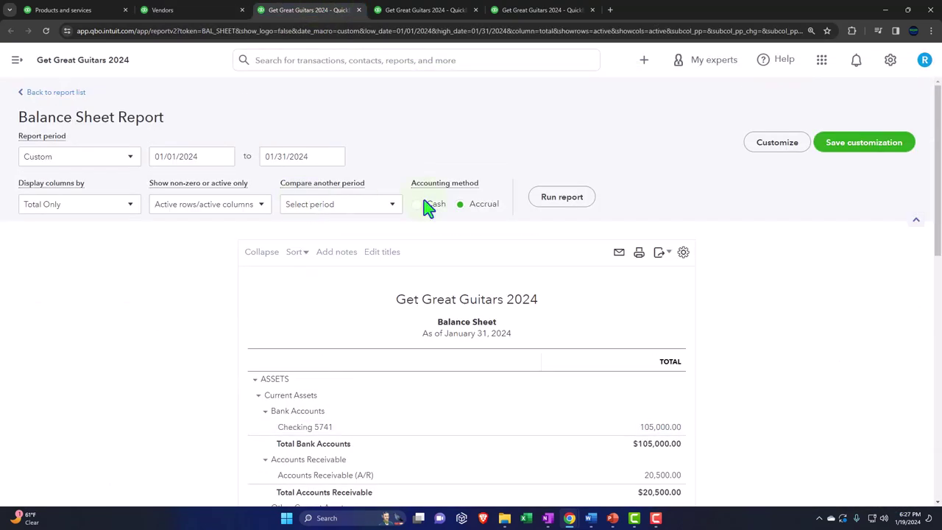
left_click(587, 208)
key("ctrl+plus")
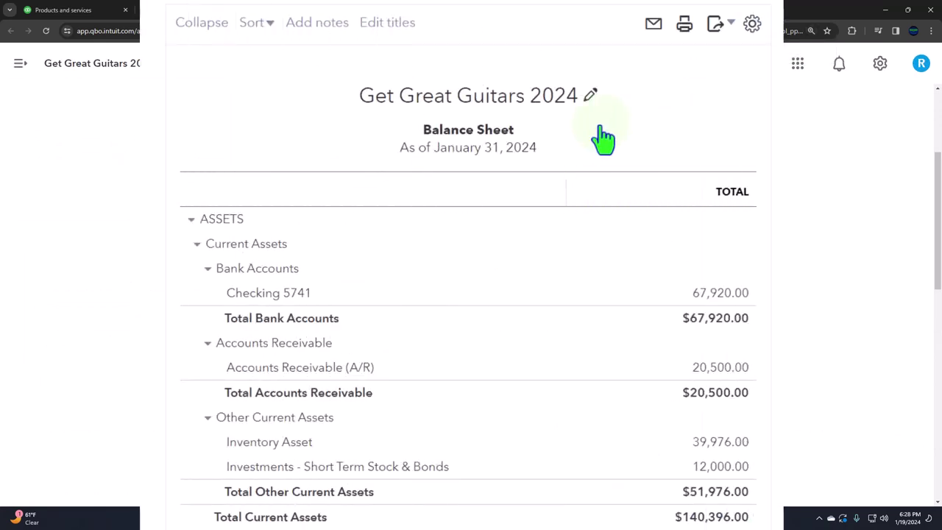
scroll(586, 207, "down", 1)
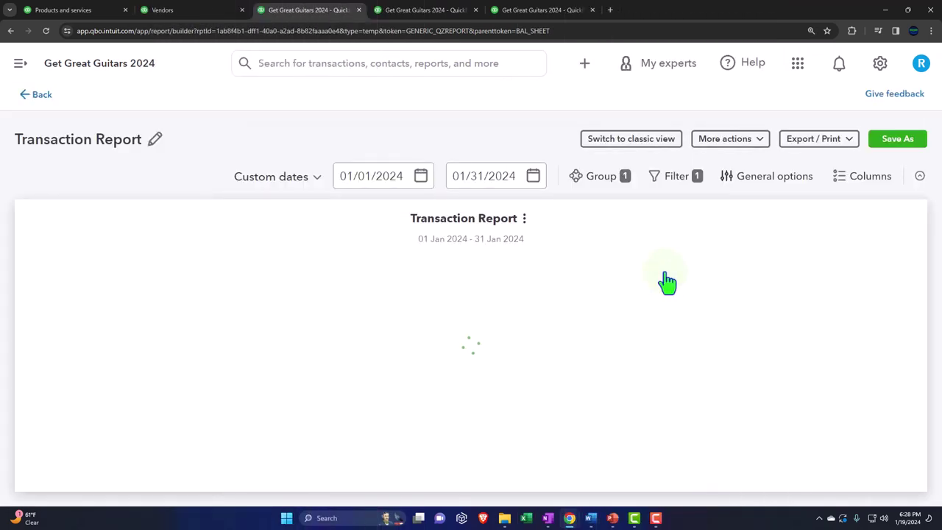
key("ctrl+minus")
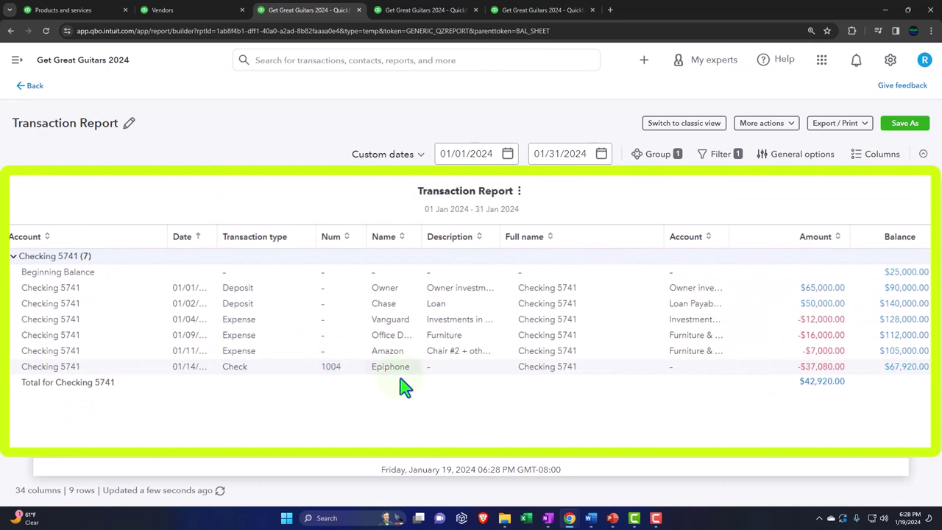
Step: Review check 1004 from the checking account's transactions and the transaction report behind the Inventory Asset balance, returning to the Balance Sheet
left_click(806, 370)
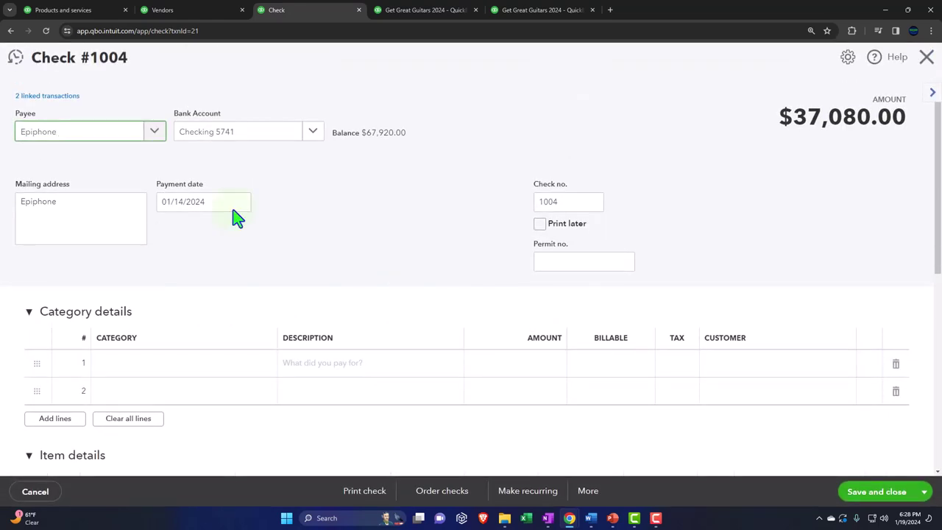
left_click(926, 56)
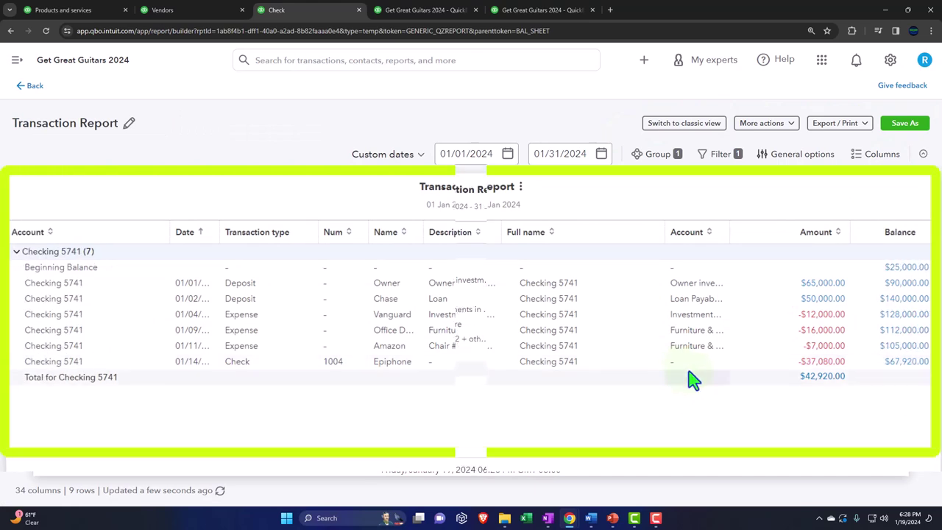
left_click(35, 88)
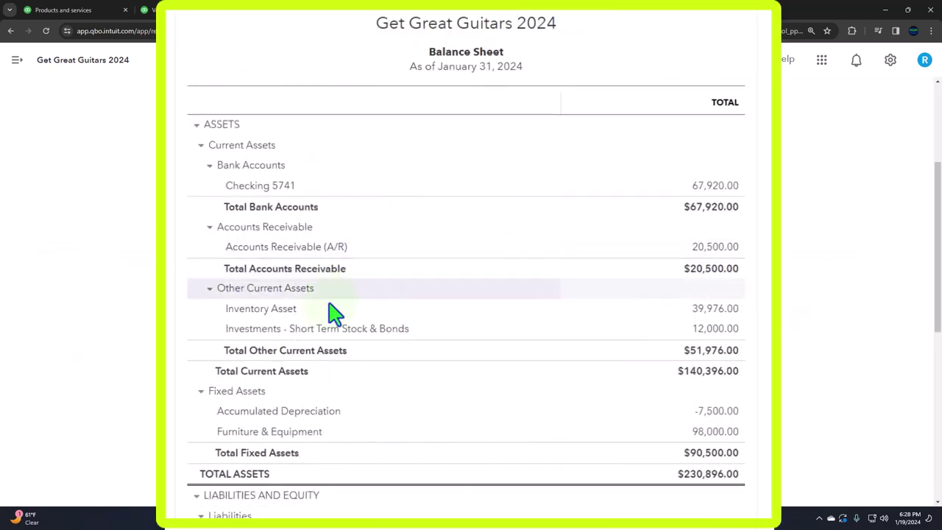
left_click(712, 313)
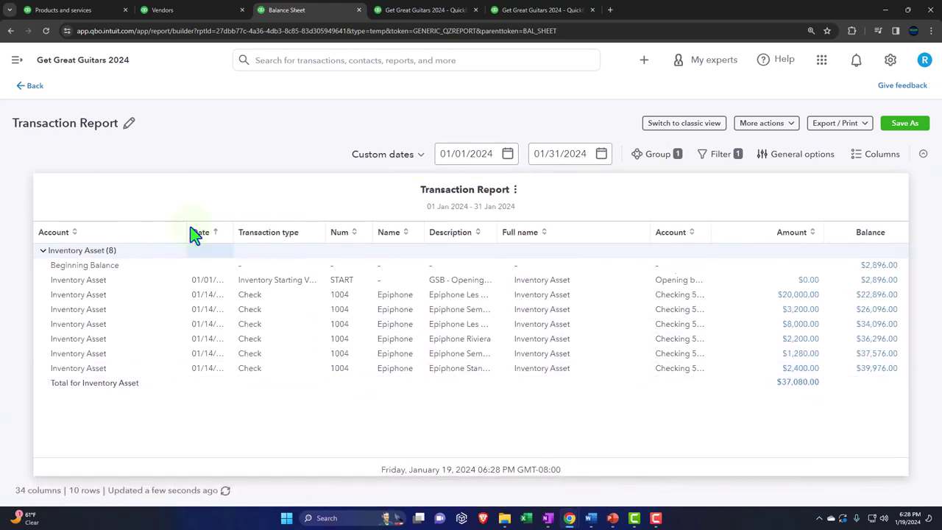
left_click(31, 86)
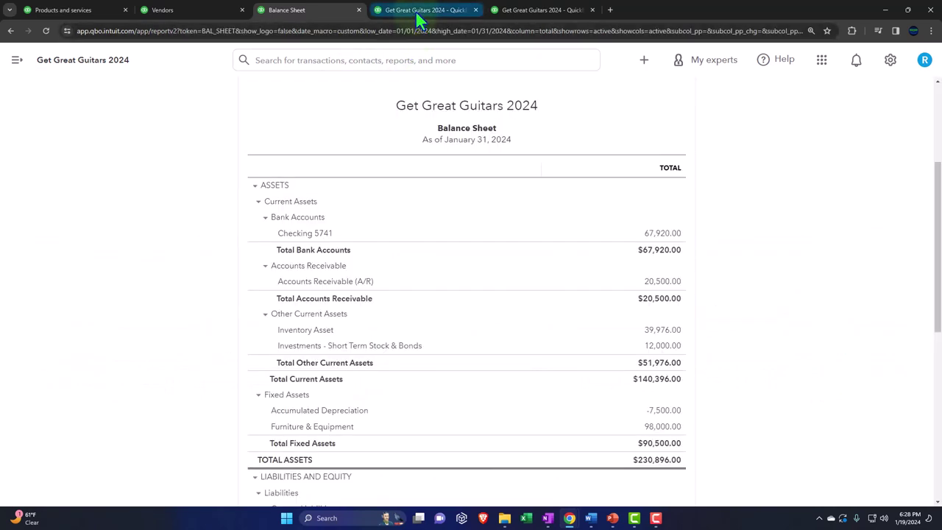
Step: Look at the January 2024 Profit and Loss report and rerun the Trial Balance as of January 31, 2024
left_click(415, 11)
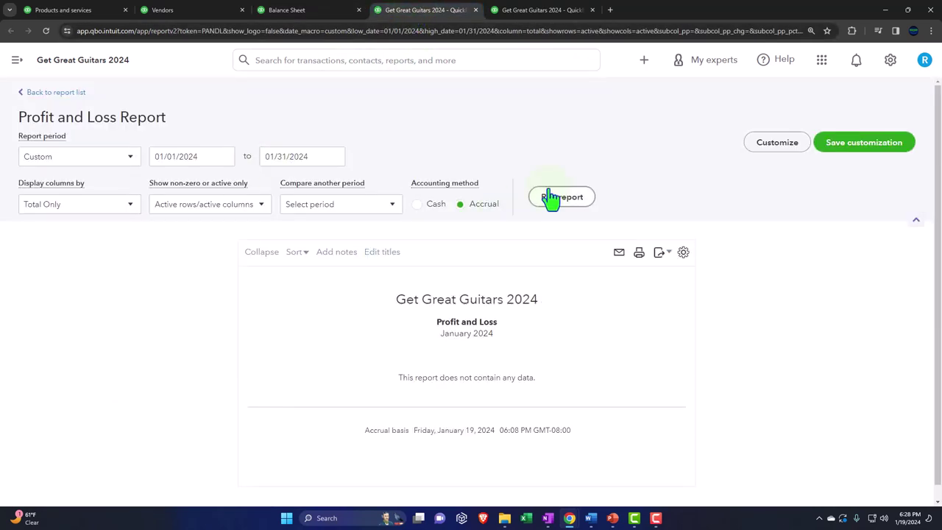
left_click(504, 8)
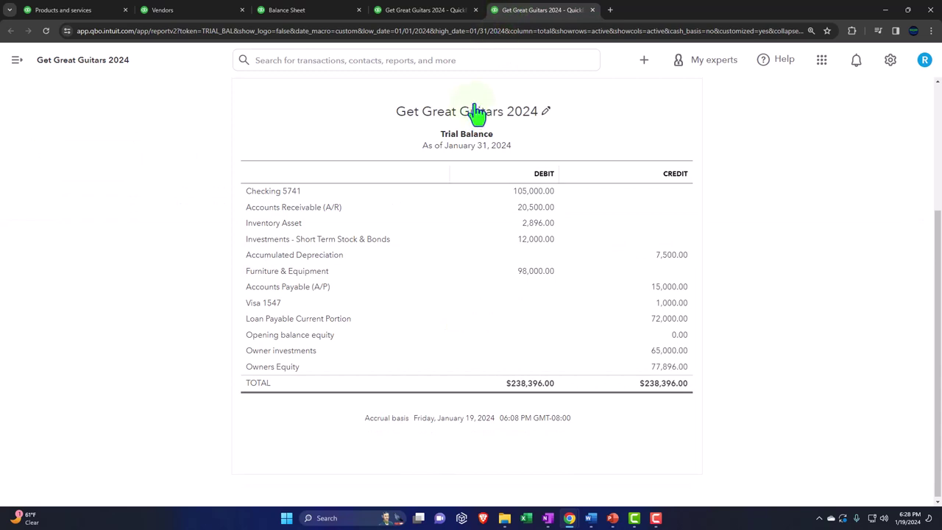
scroll(456, 129, "up", 1)
left_click(441, 107)
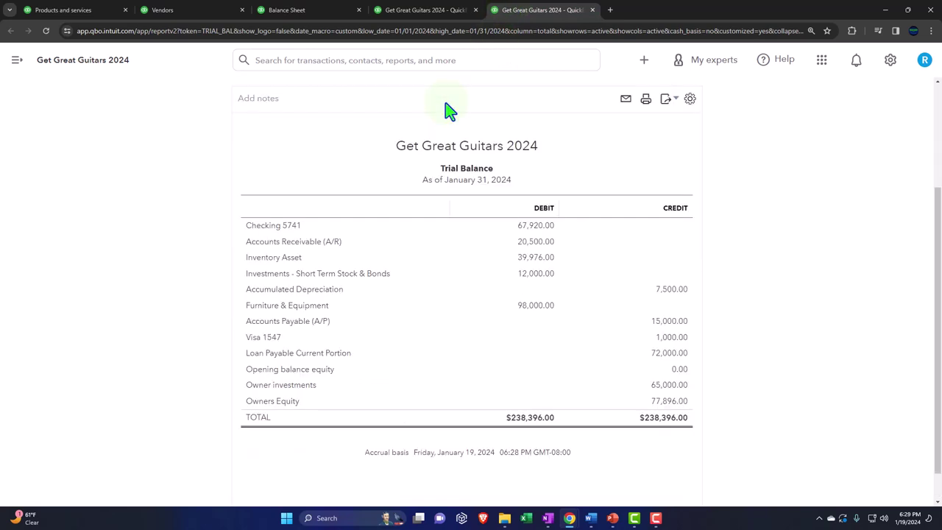
Step: Duplicate the Trial Balance browser tab and open the Inventory Valuation Summary report in the copy
right_click(541, 12)
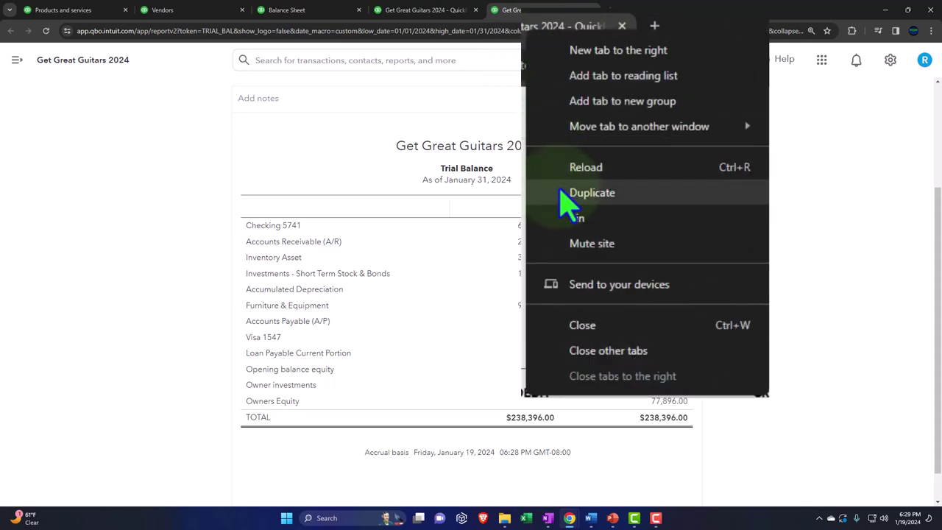
left_click(576, 99)
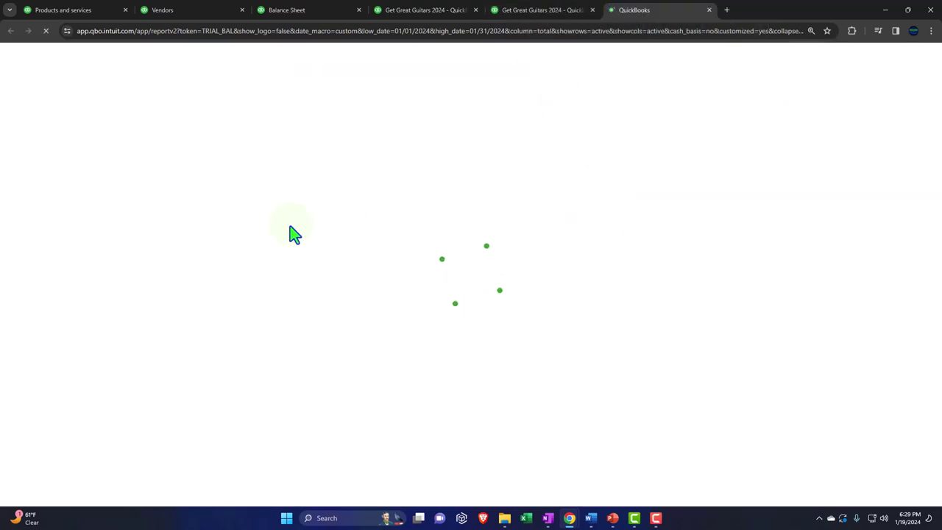
scroll(221, 257, "down", 3)
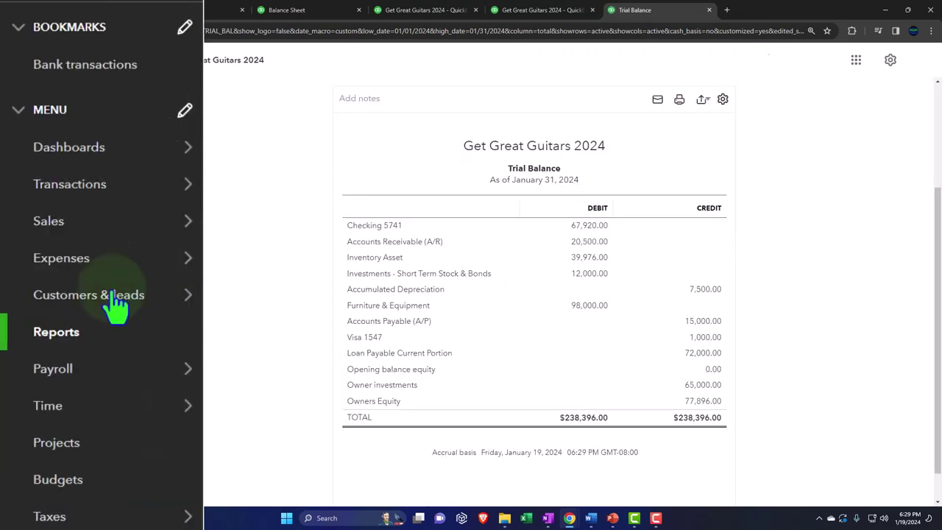
left_click(56, 335)
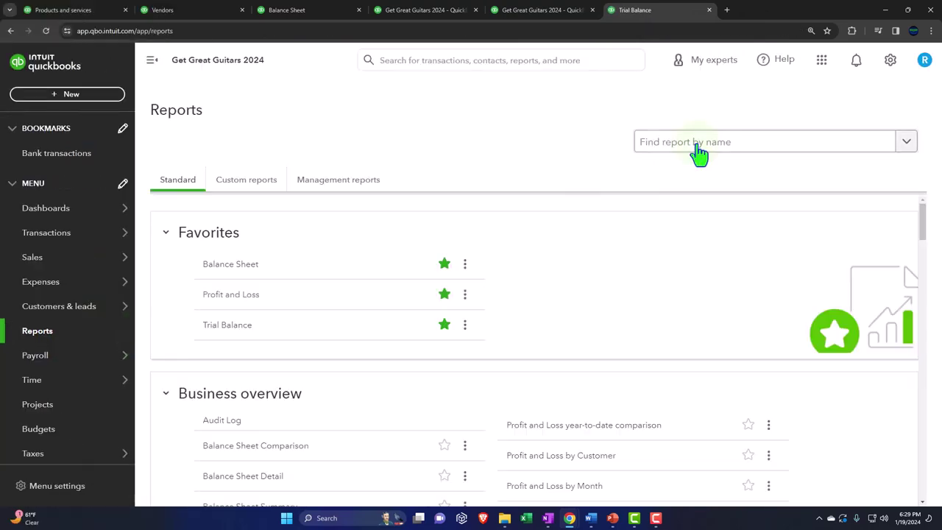
left_click(696, 147)
type("inve")
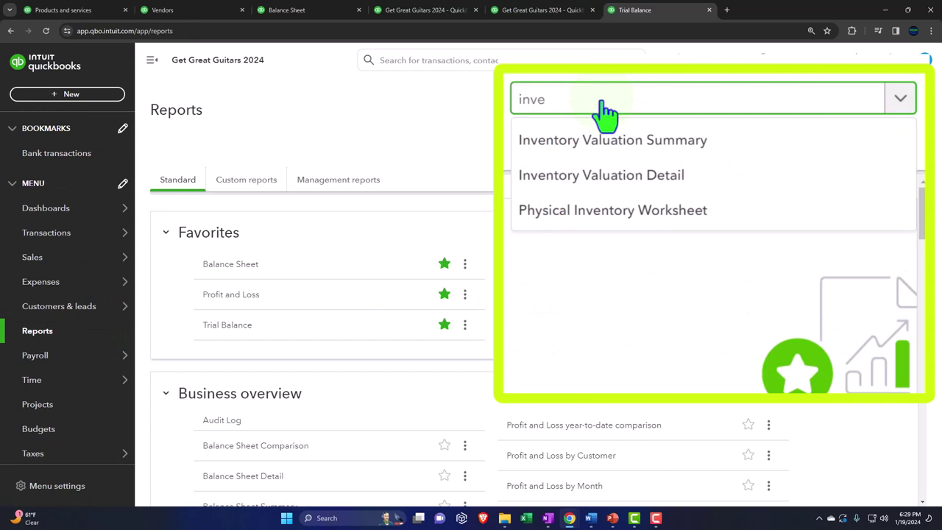
left_click(694, 149)
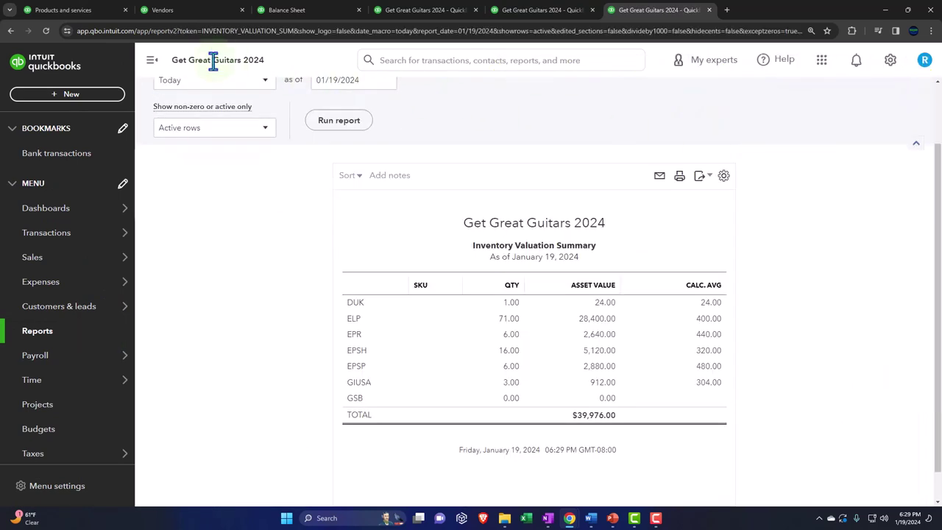
Step: Set the Inventory Valuation Summary's as-of date to 01/31/2024 and run the report with the navigation menu collapsed
left_click(151, 61)
scroll(176, 184, "up", 1)
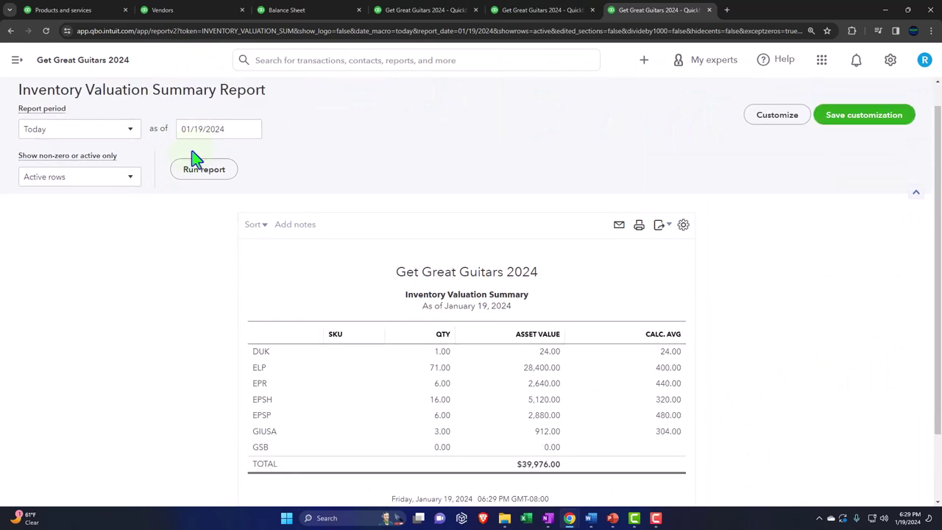
scroll(156, 252, "down", 1)
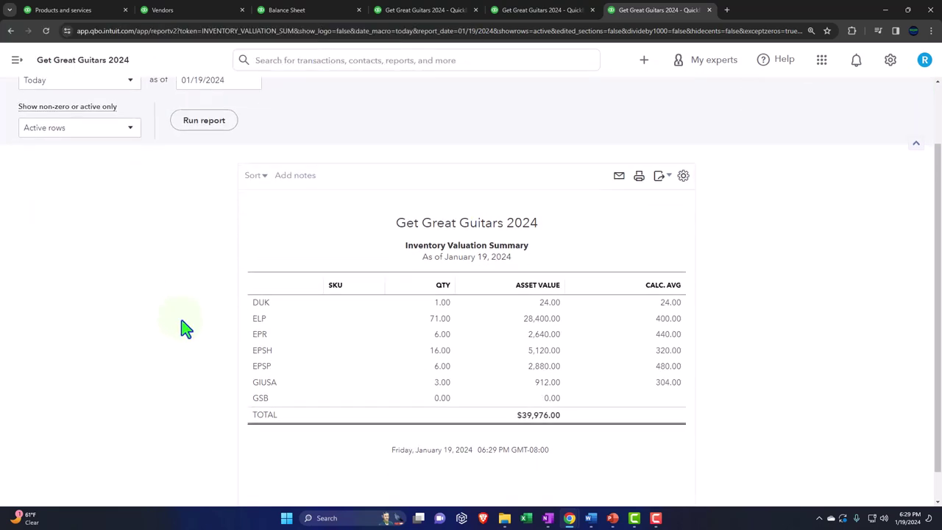
scroll(269, 267, "up", 1)
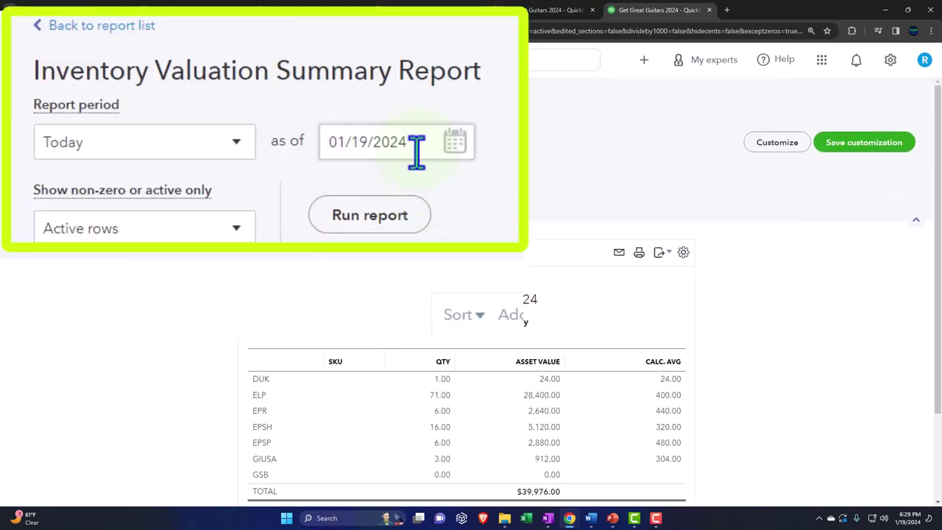
left_click(224, 156)
type("0")
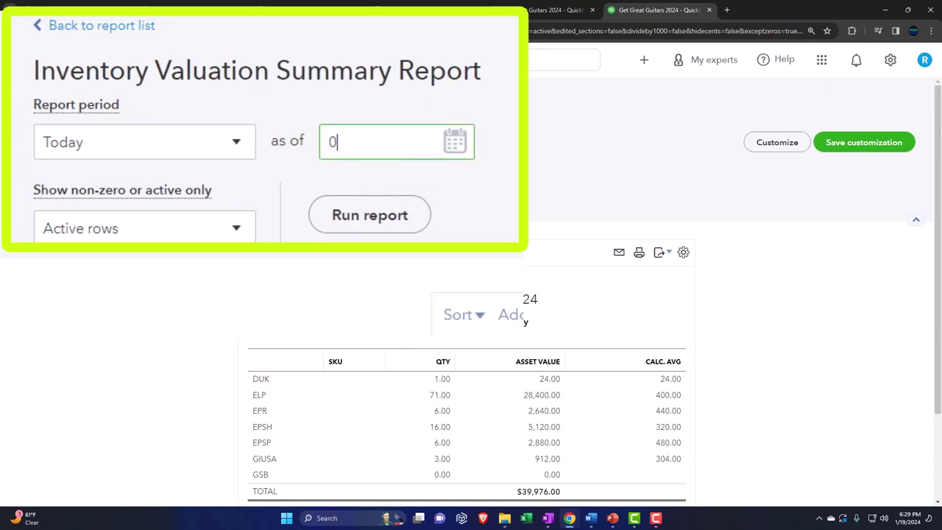
key("Tab")
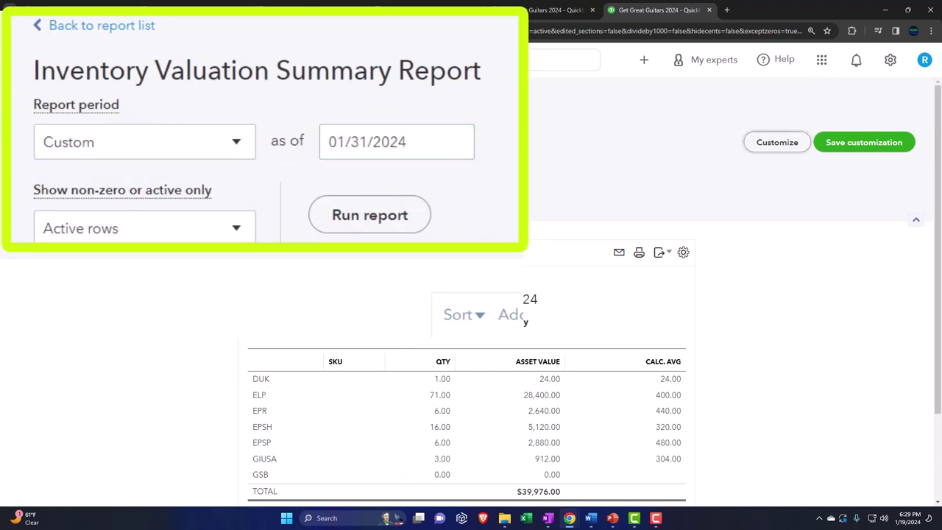
left_click(219, 203)
scroll(206, 273, "down", 3)
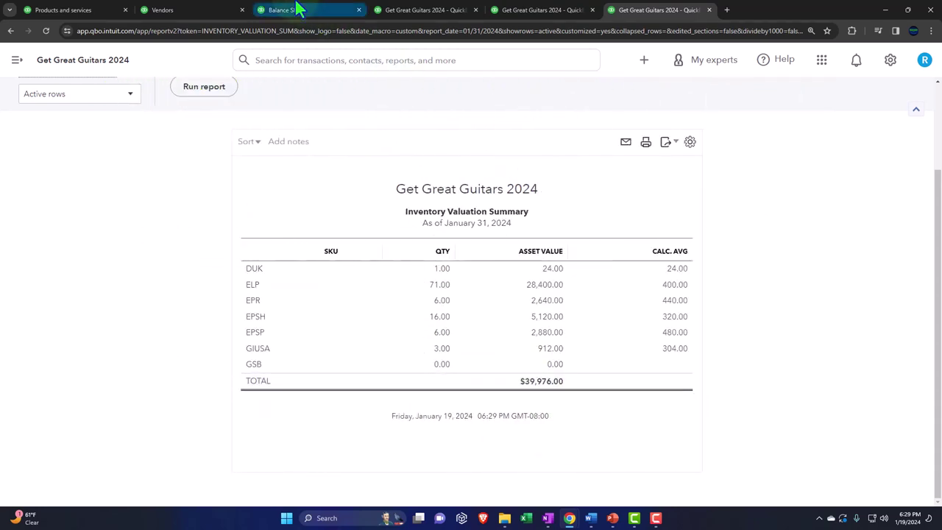
Step: Compare the valuation total with Inventory Asset on the Balance Sheet, and view Epiphone's transactions on its vendor page
left_click(301, 10)
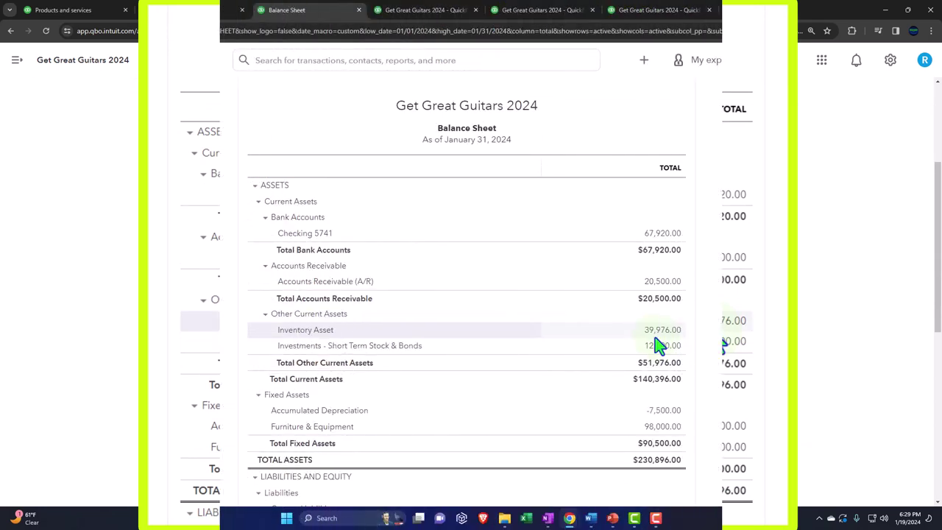
left_click(123, 9)
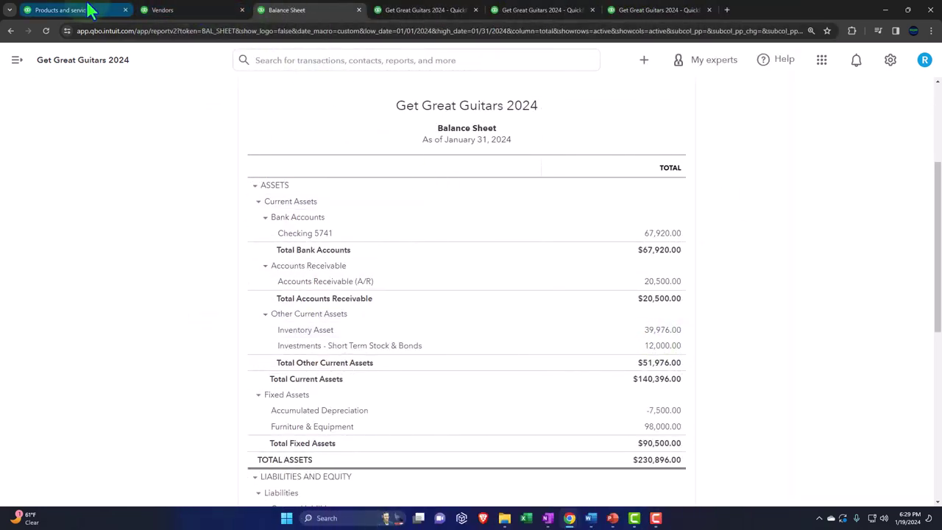
left_click(172, 11)
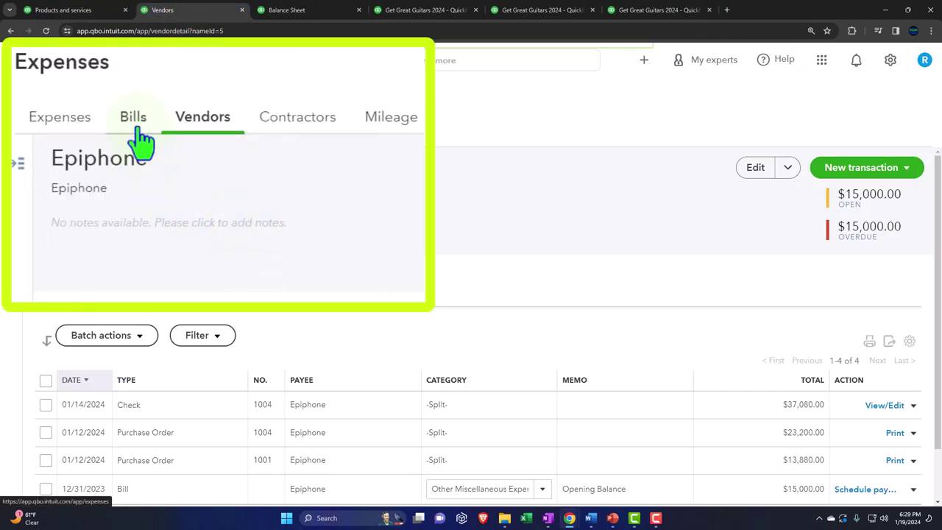
Step: Show the Expenses list of open purchase orders and inspect its transaction type choices and filter options
left_click(60, 119)
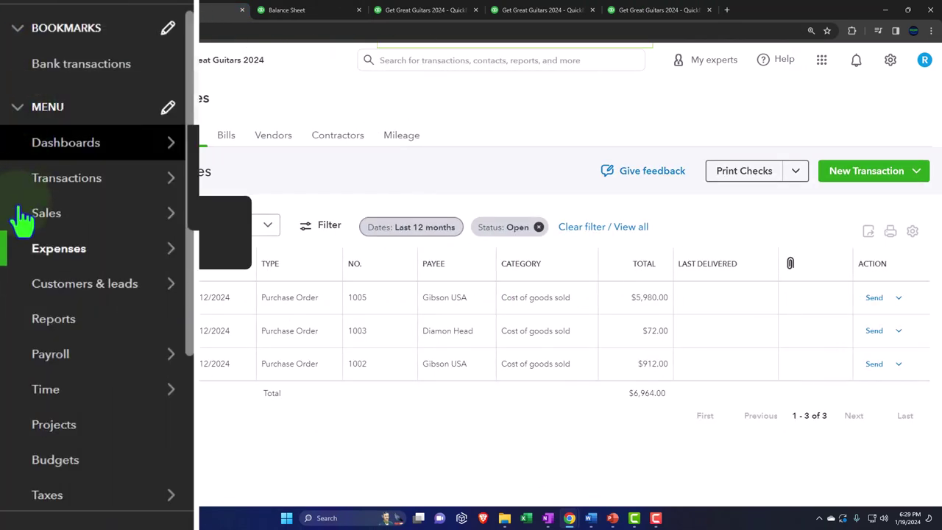
mouse_move(55, 261)
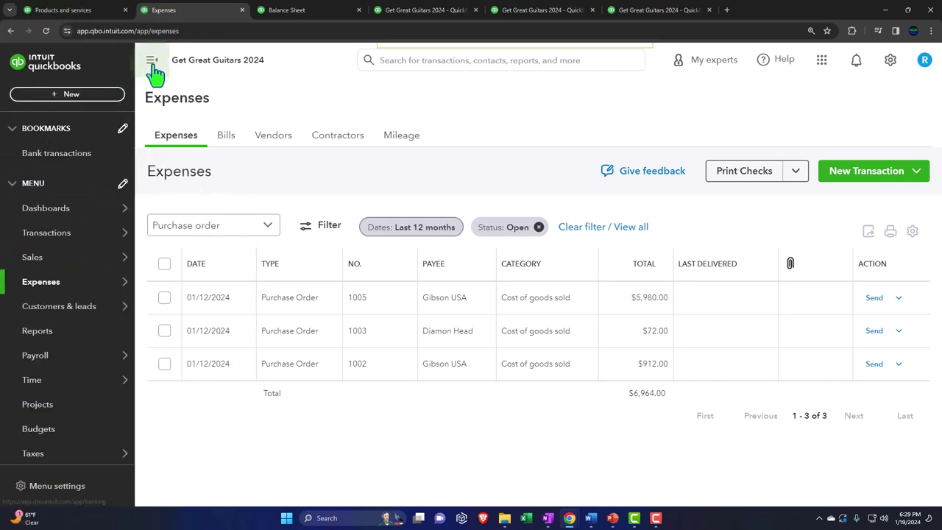
left_click(143, 60)
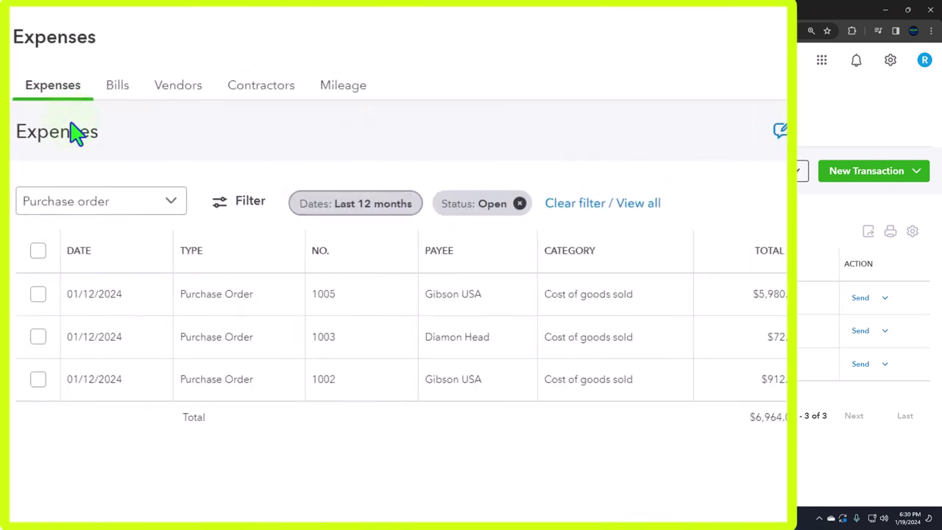
left_click(165, 203)
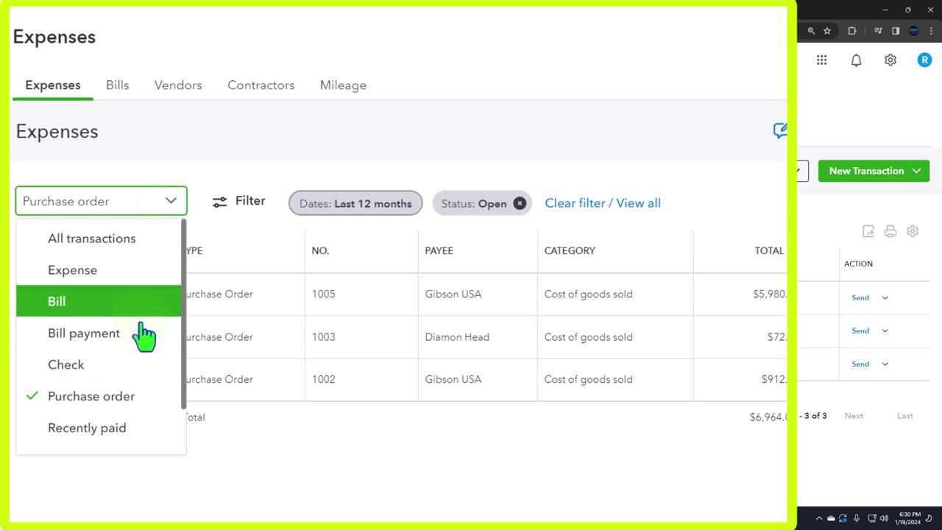
left_click(237, 203)
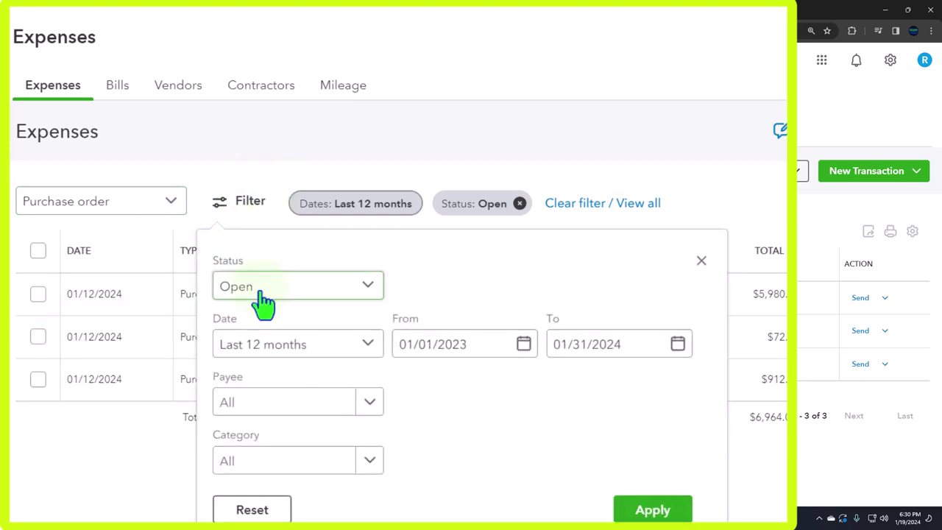
left_click(116, 482)
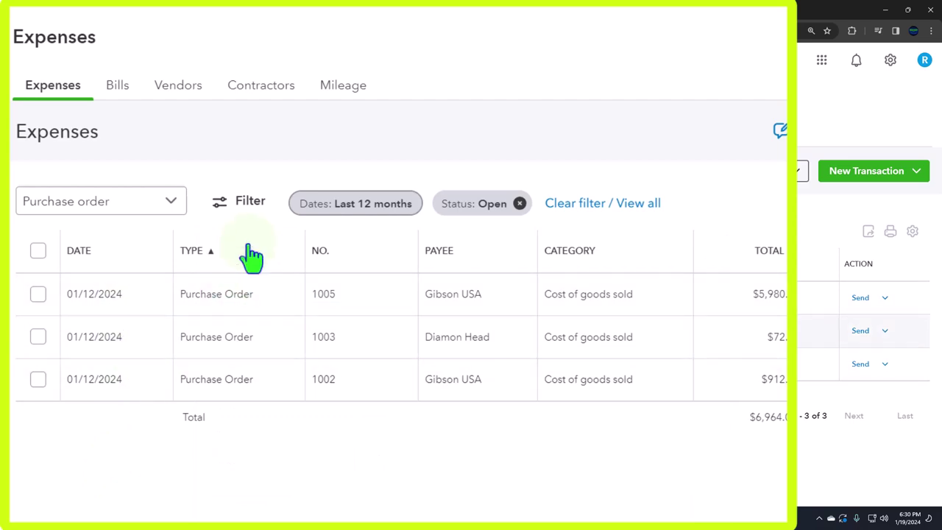
Step: Filter the purchase order list to the Closed status to examine the Epiphone orders
left_click(247, 204)
left_click(319, 291)
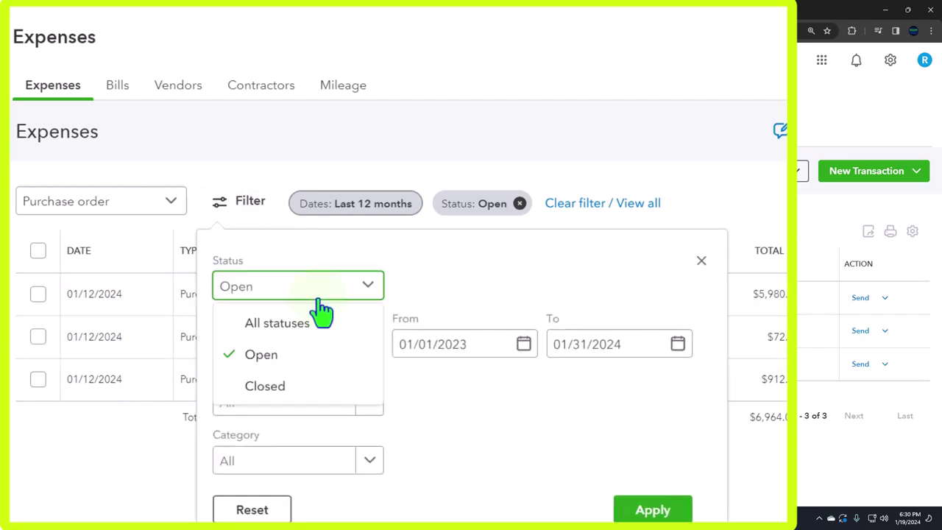
left_click(307, 388)
left_click(660, 506)
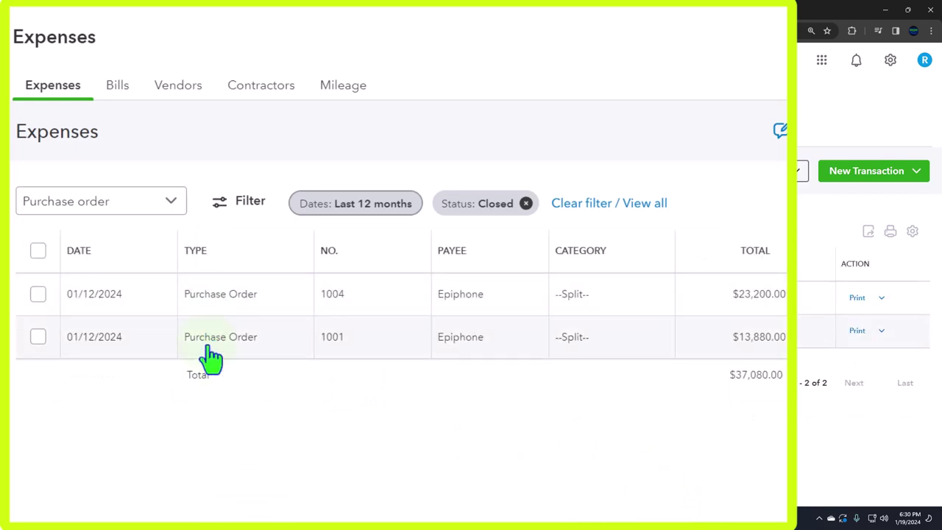
Step: Change the purchase order filter to All statuses and apply it
left_click(245, 209)
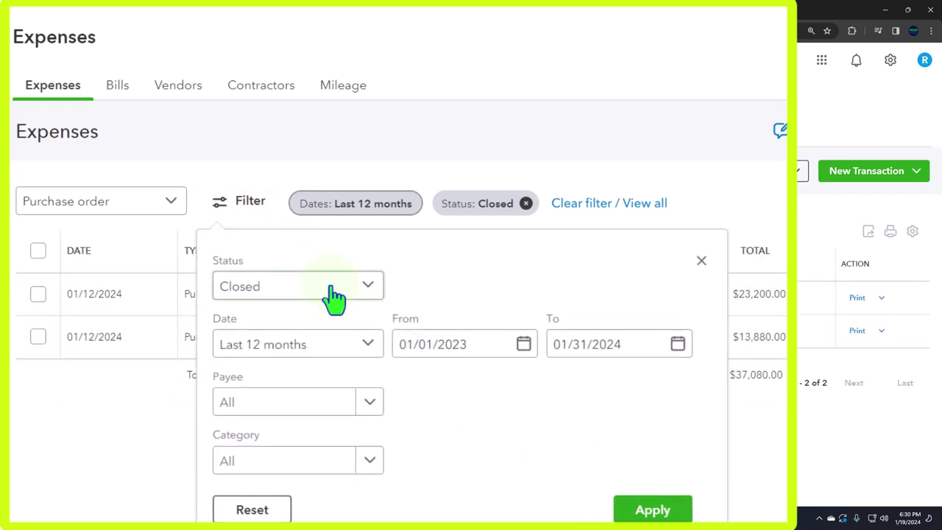
left_click(332, 291)
left_click(323, 323)
left_click(677, 509)
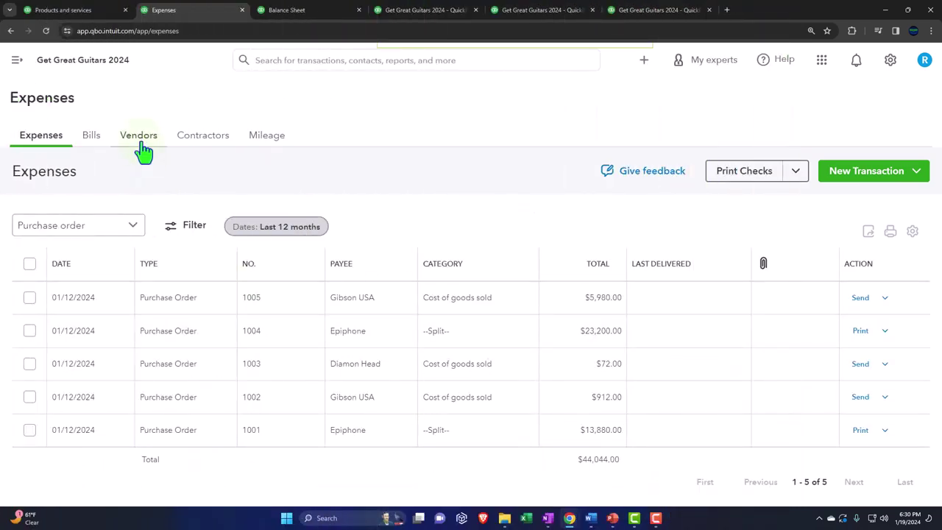
Step: View the vendors with open purchase orders, and clear the filter to list all vendors
left_click(141, 140)
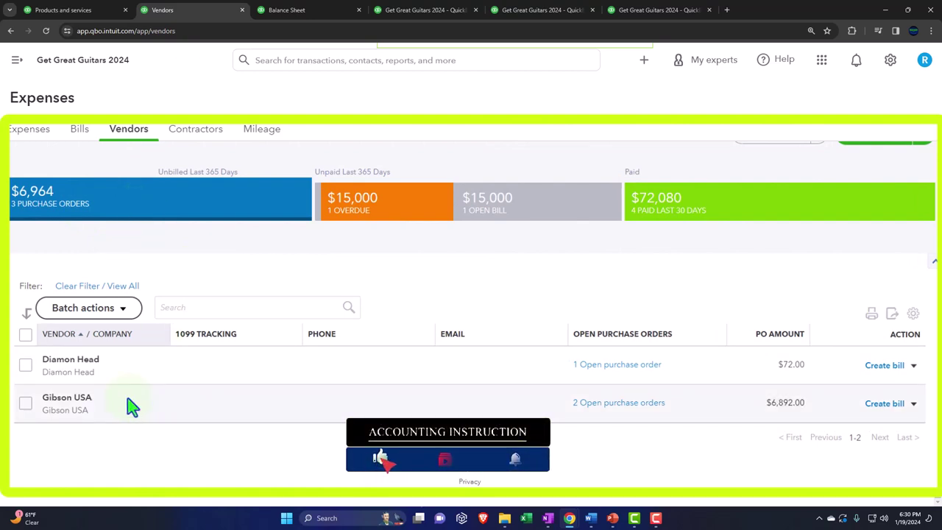
left_click(131, 293)
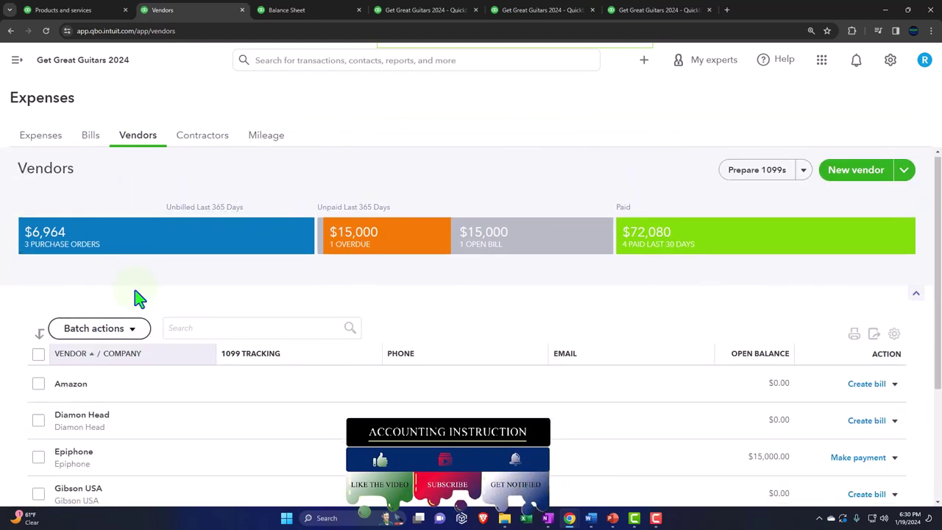
Step: Open Epiphone's vendor transaction list and inspect the status of purchase order 1004
scroll(136, 309, "down", 2)
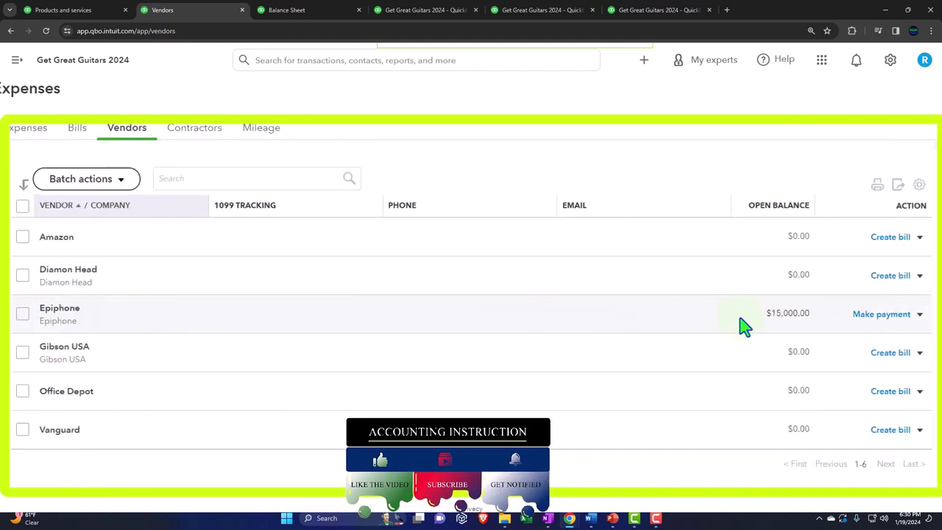
left_click(610, 319)
scroll(401, 326, "down", 1)
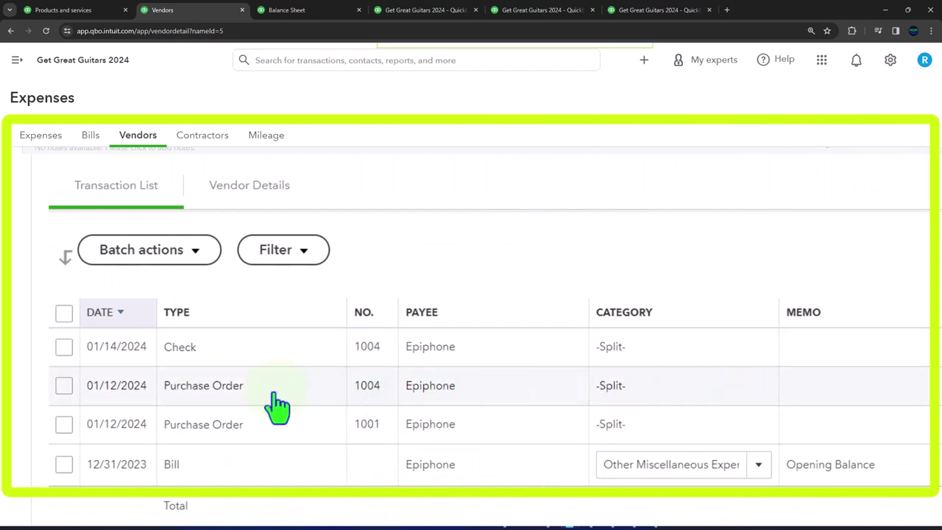
left_click(196, 373)
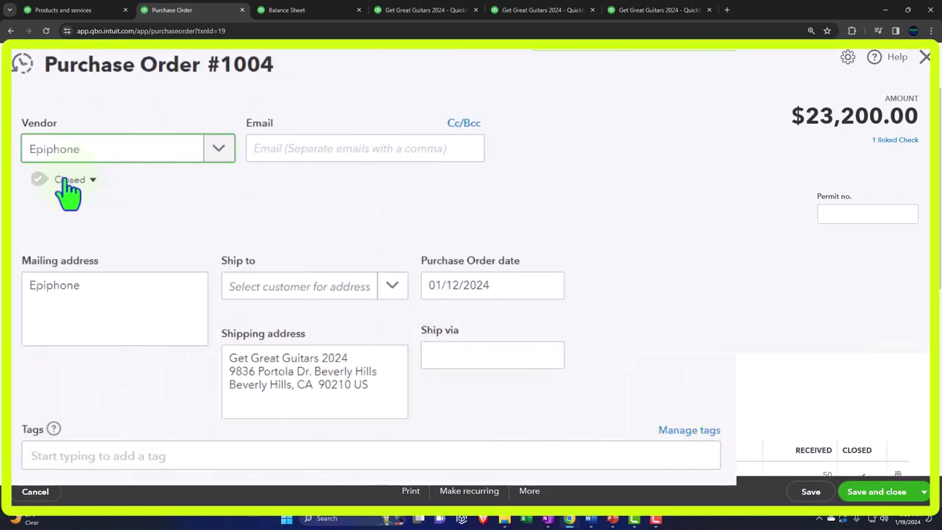
left_click(91, 184)
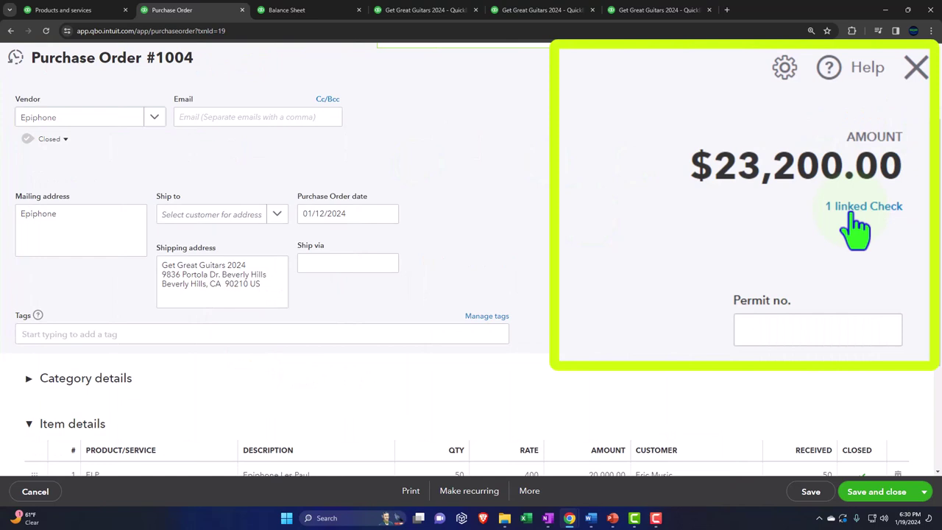
Step: Follow purchase order 1004's link to the 01/14/2024 check, then close the check
left_click(855, 215)
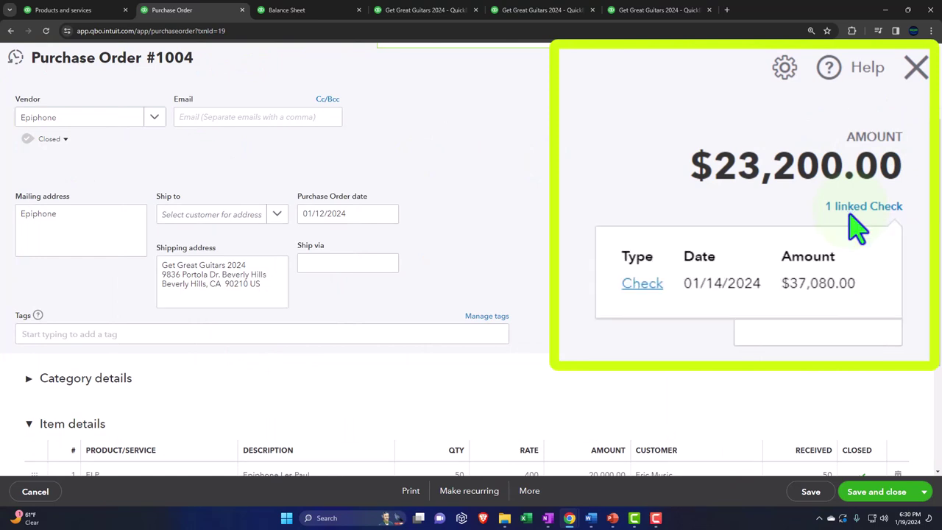
left_click(637, 285)
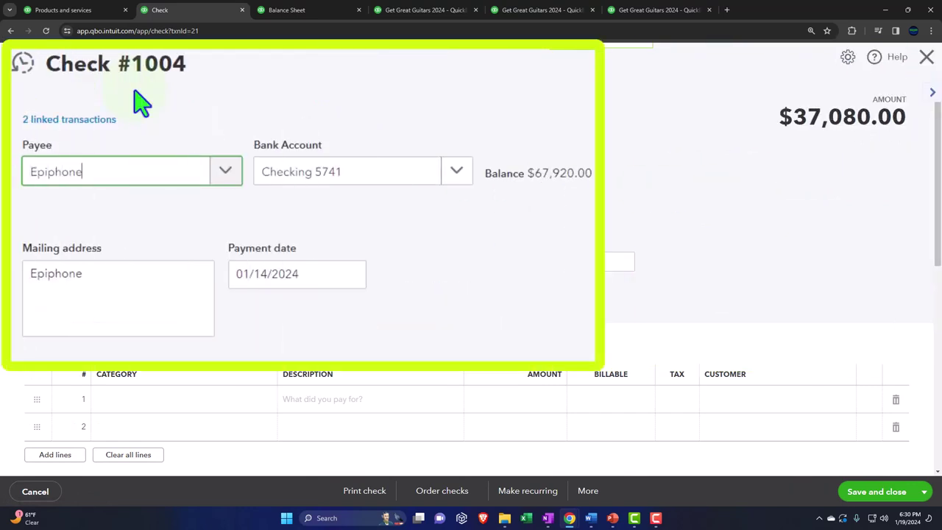
left_click(926, 59)
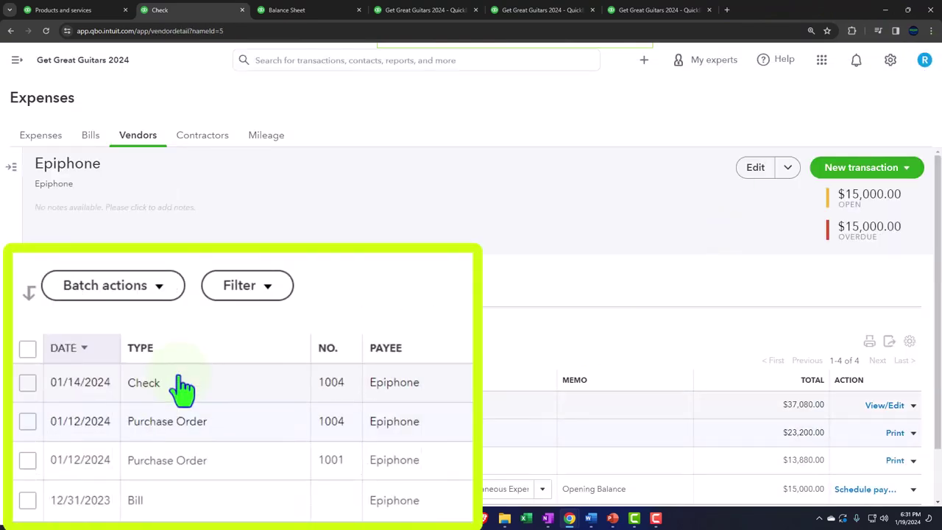
Step: Open check 1004 from Epiphone's transaction list to examine its linked purchase orders, and close it
left_click(155, 407)
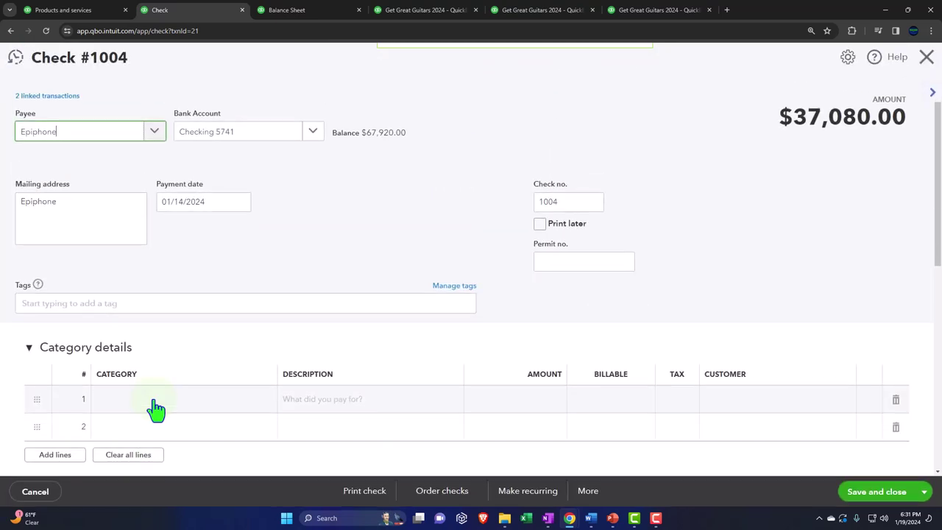
left_click(62, 98)
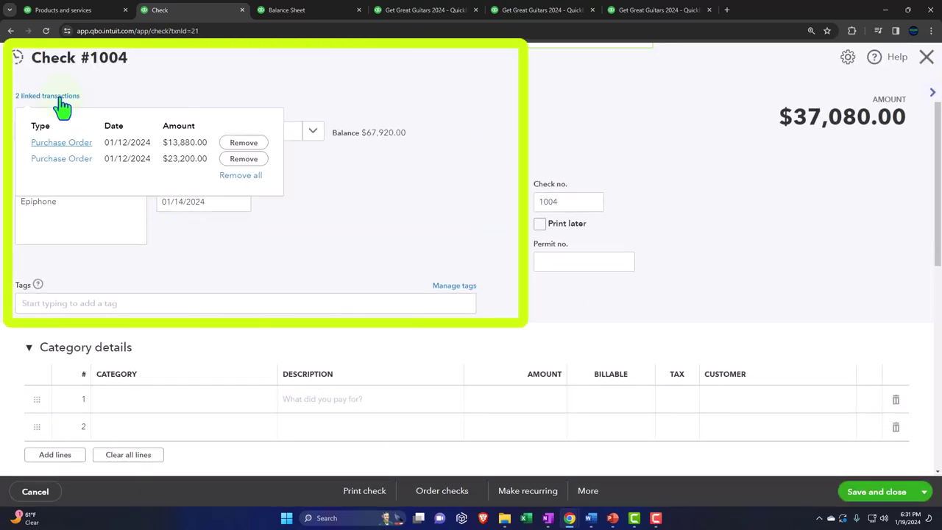
left_click(329, 225)
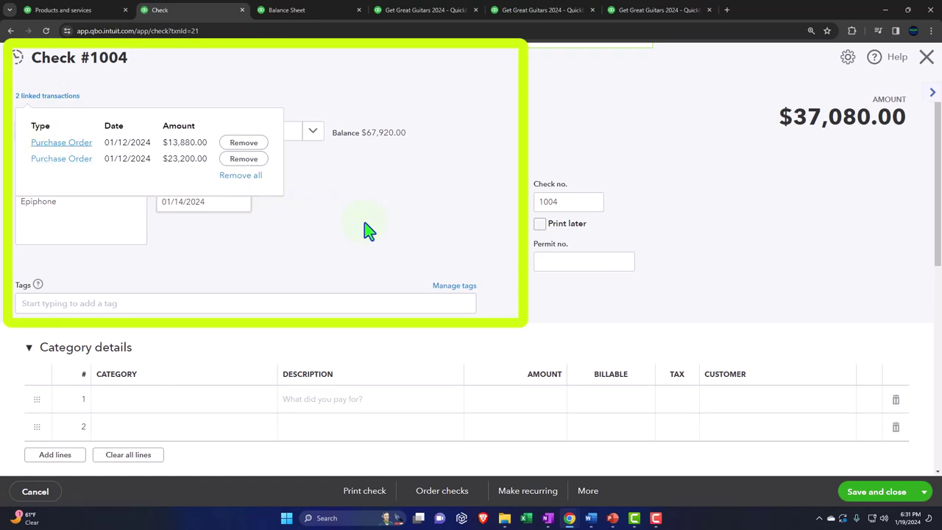
left_click(924, 58)
Step: Review Epiphone's transaction list and examine the item details of purchase order 1004
scroll(485, 272, "down", 1)
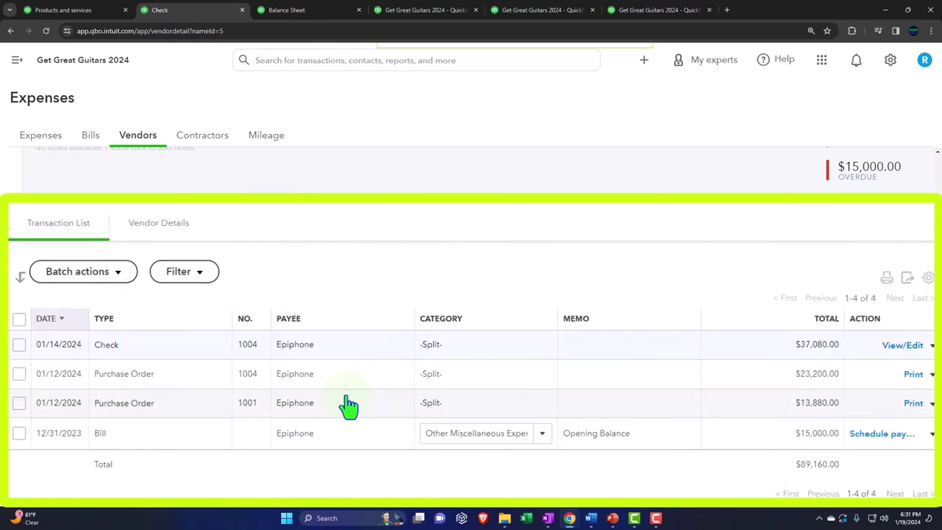
scroll(349, 405, "up", 1)
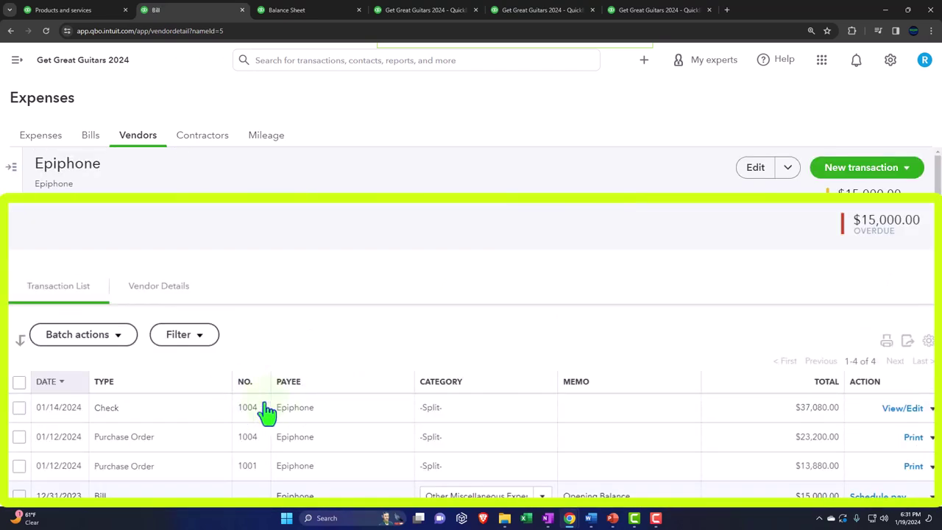
scroll(254, 426, "down", 1)
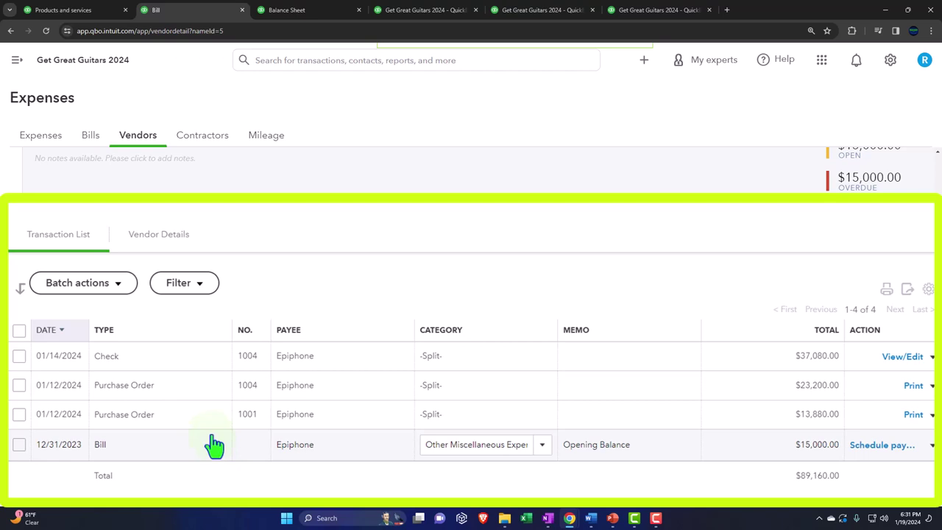
left_click(204, 399)
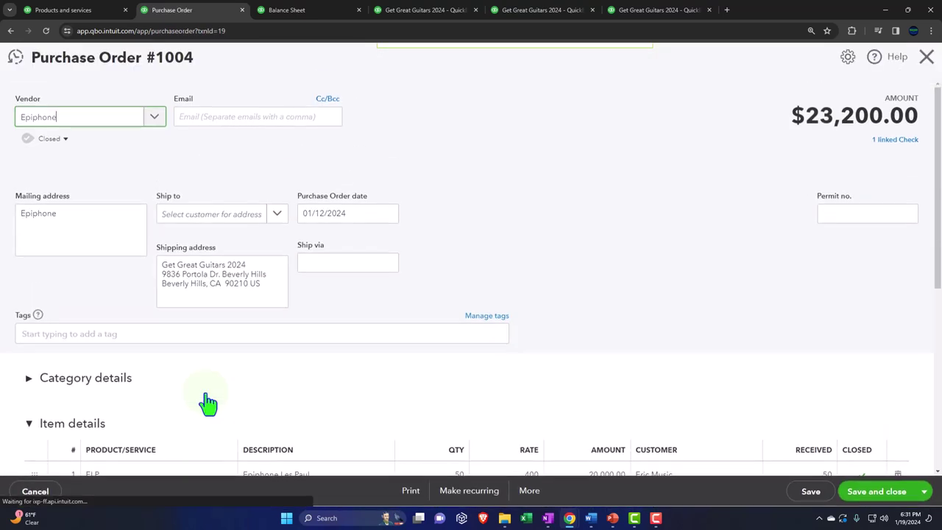
scroll(780, 206, "down", 2)
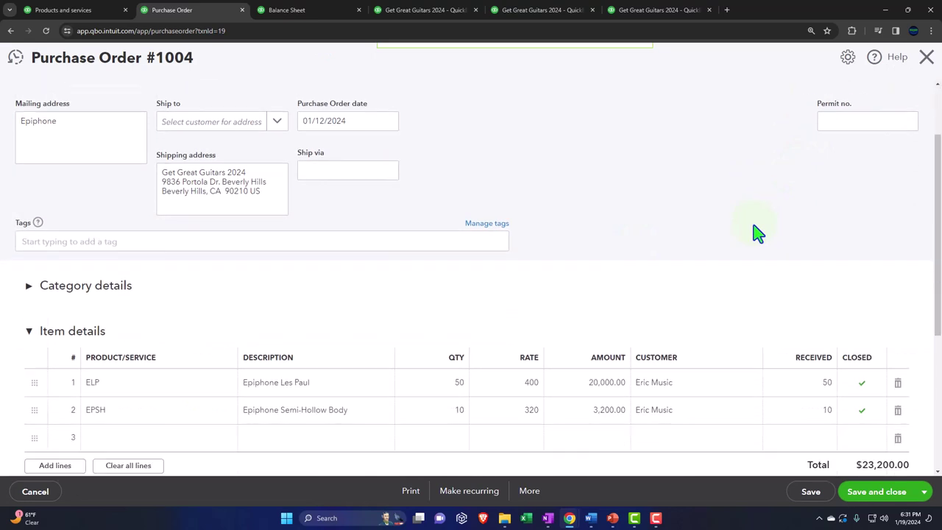
left_click(925, 57)
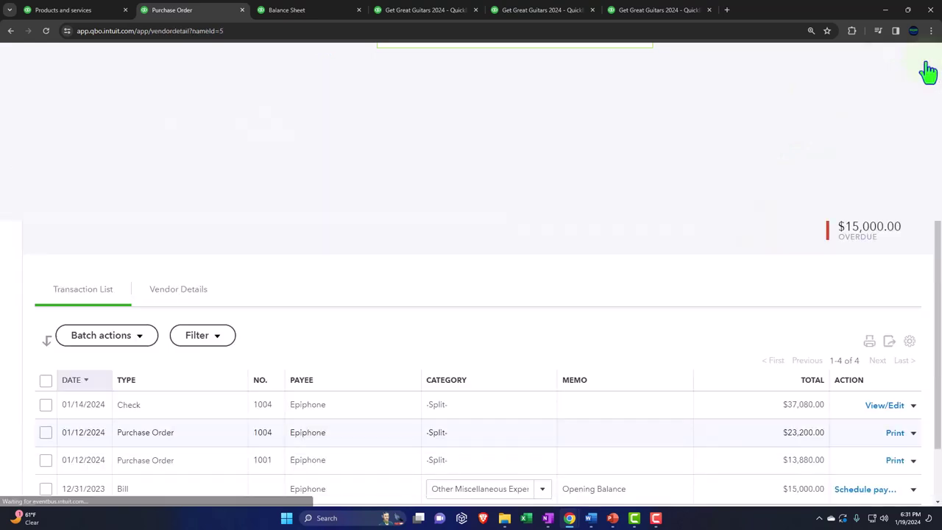
Step: Examine the item lines with their billable and customer columns on Epiphone's check 1004, and close it
left_click(200, 416)
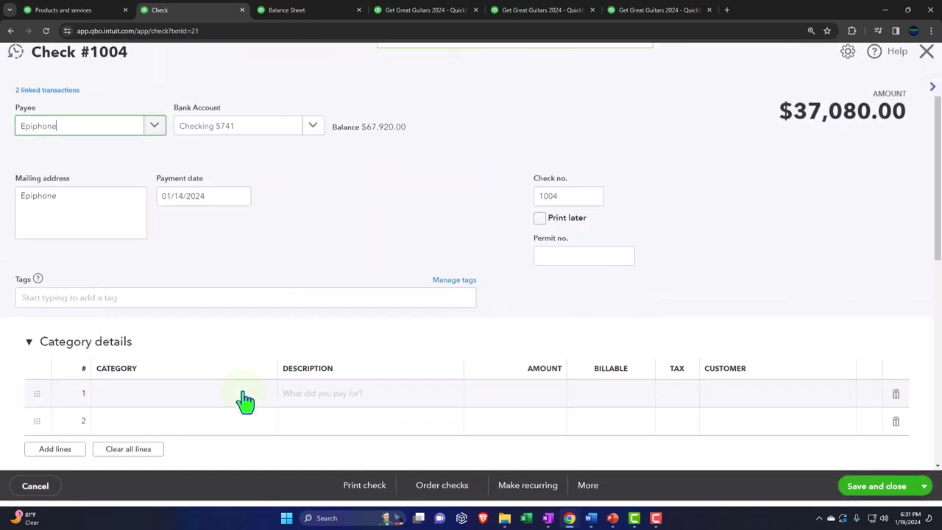
scroll(254, 403, "down", 4)
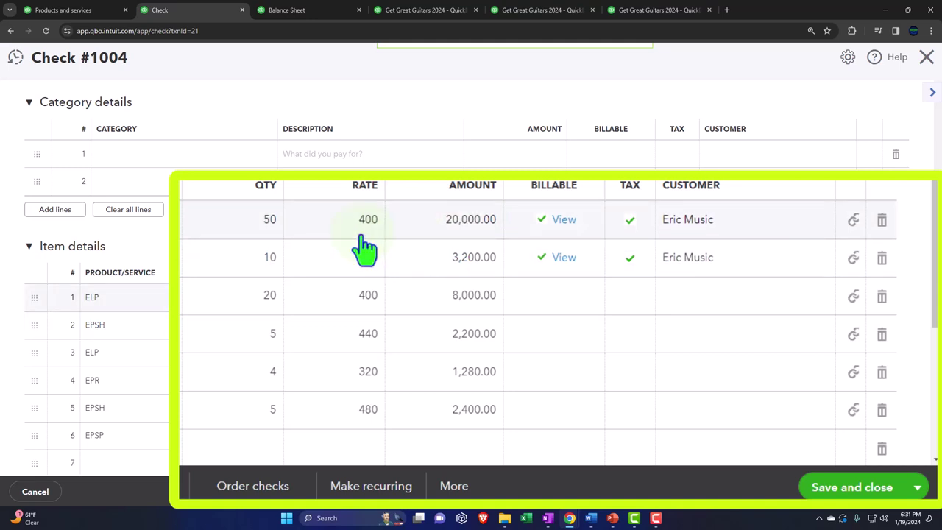
left_click(925, 57)
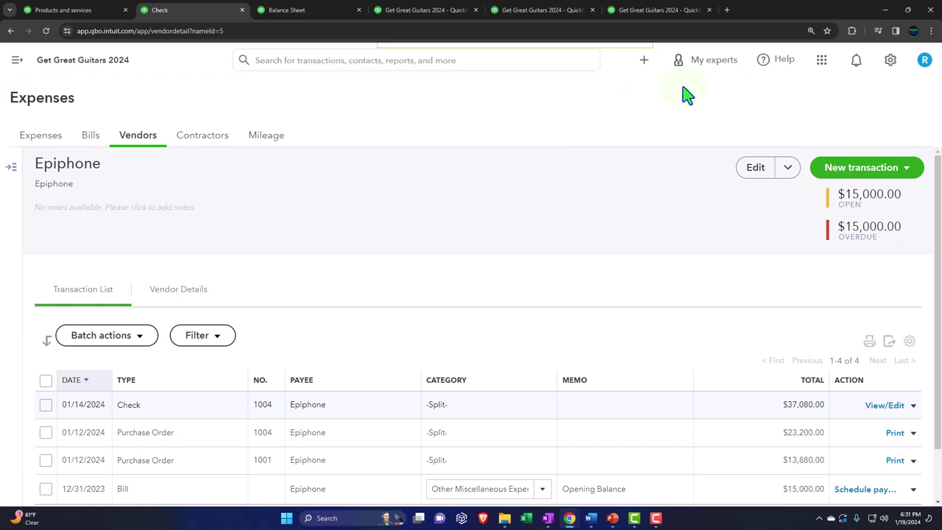
Step: Start a new invoice for the customer Eric Music, dismissing the payments setup page
left_click(644, 62)
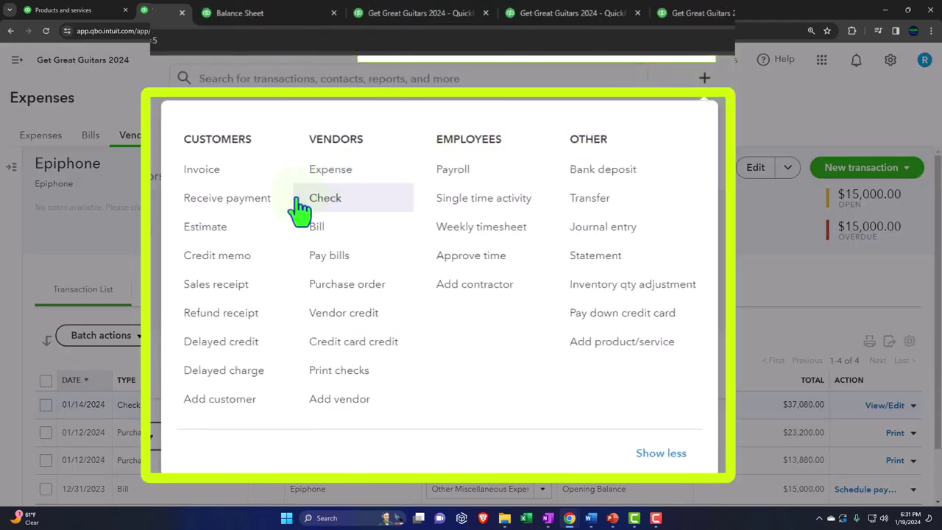
left_click(267, 142)
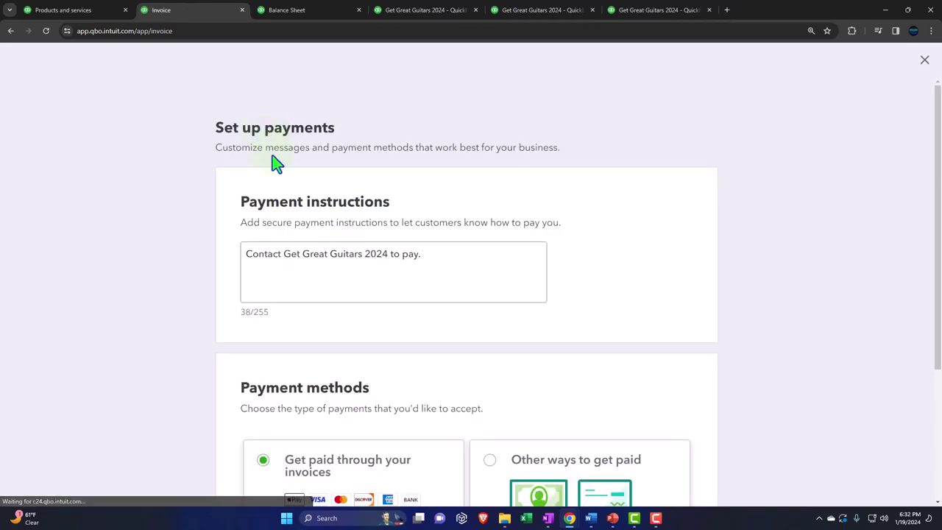
scroll(288, 238, "down", 1)
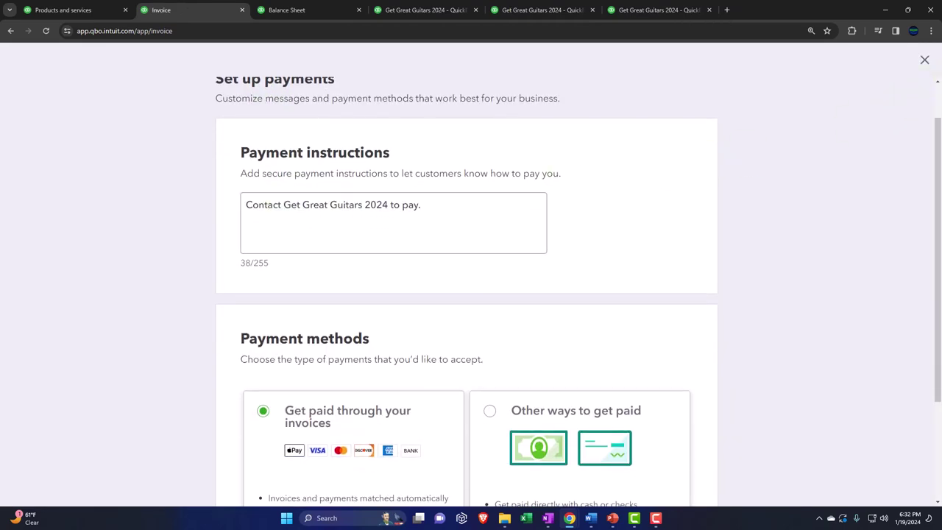
left_click(923, 61)
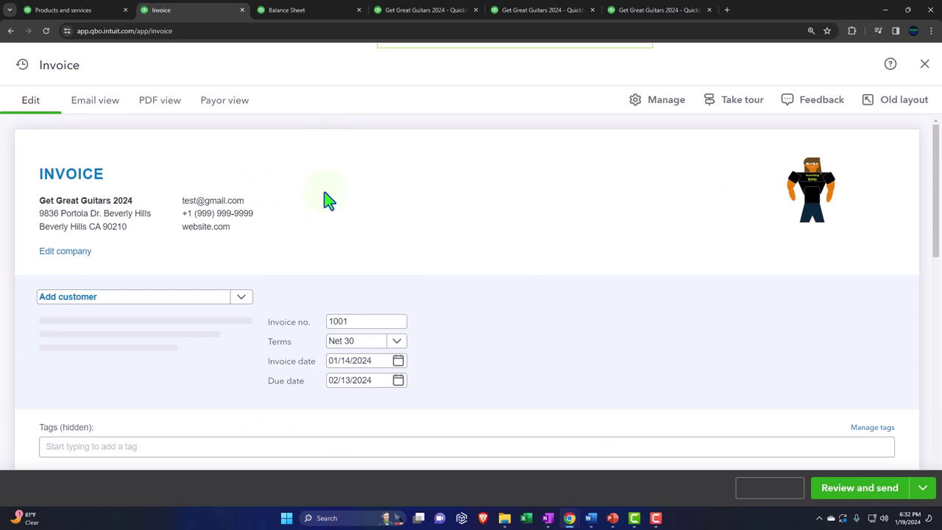
scroll(314, 279, "down", 3)
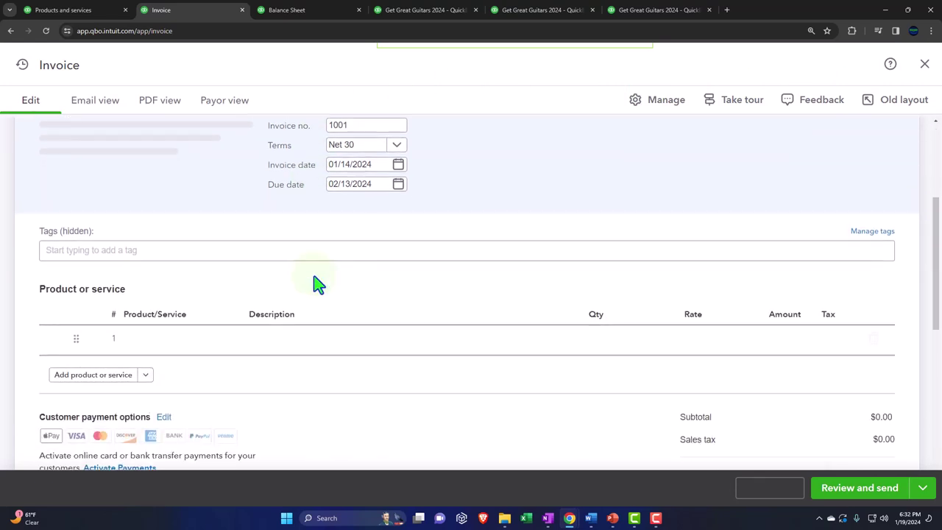
scroll(315, 282, "up", 2)
left_click(130, 252)
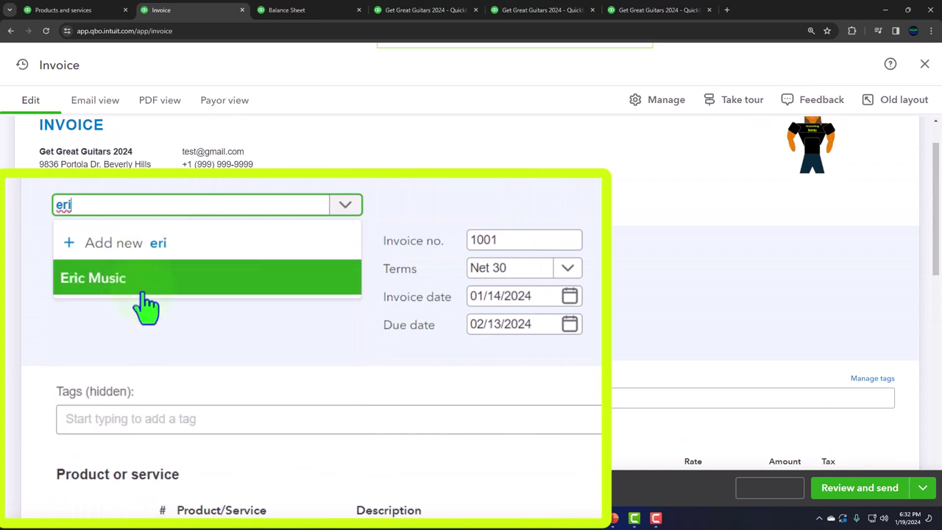
left_click(137, 295)
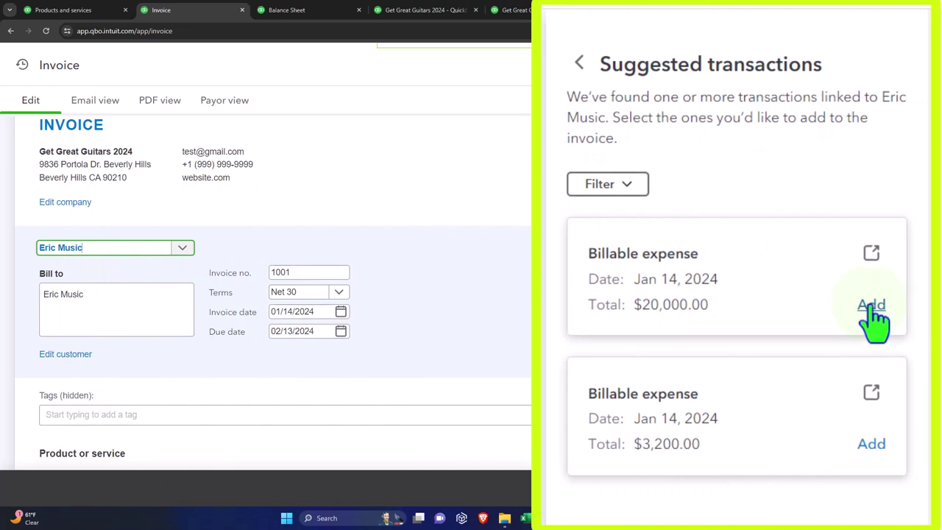
Step: Add the $20,000.00 billable expense to the Eric Music invoice, review its item line, and leave without saving
left_click(899, 291)
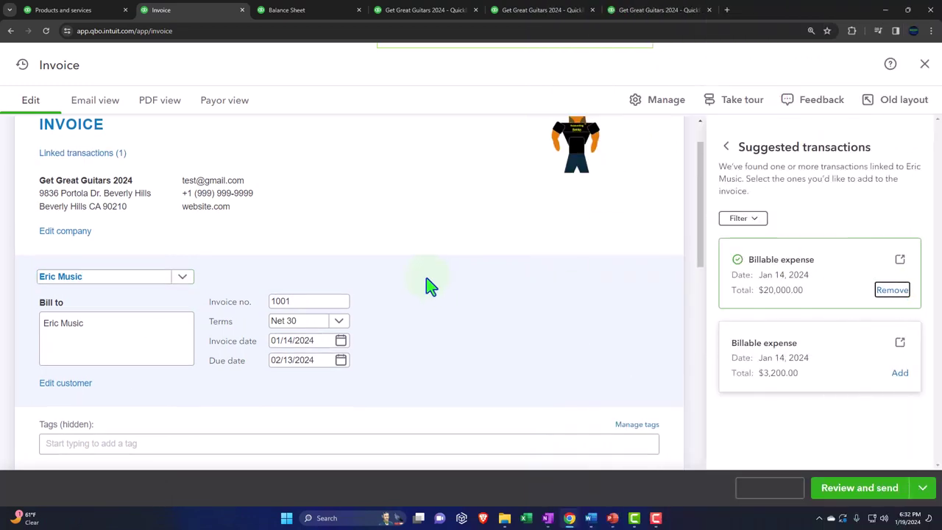
scroll(430, 287, "down", 3)
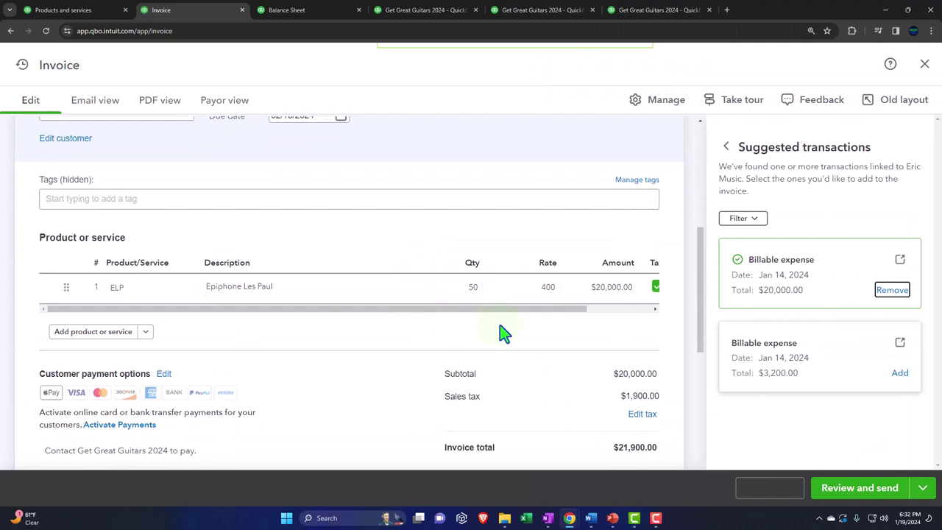
left_click(725, 149)
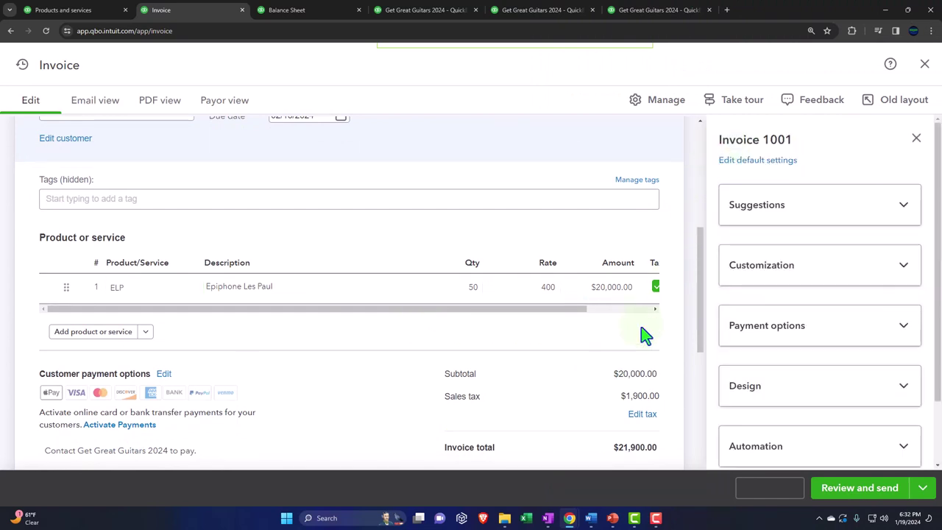
left_click(915, 139)
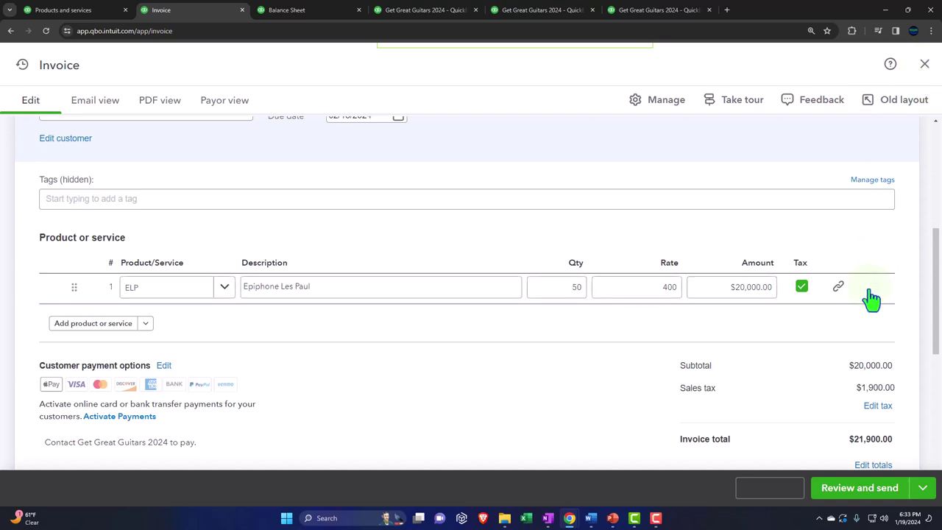
left_click(924, 64)
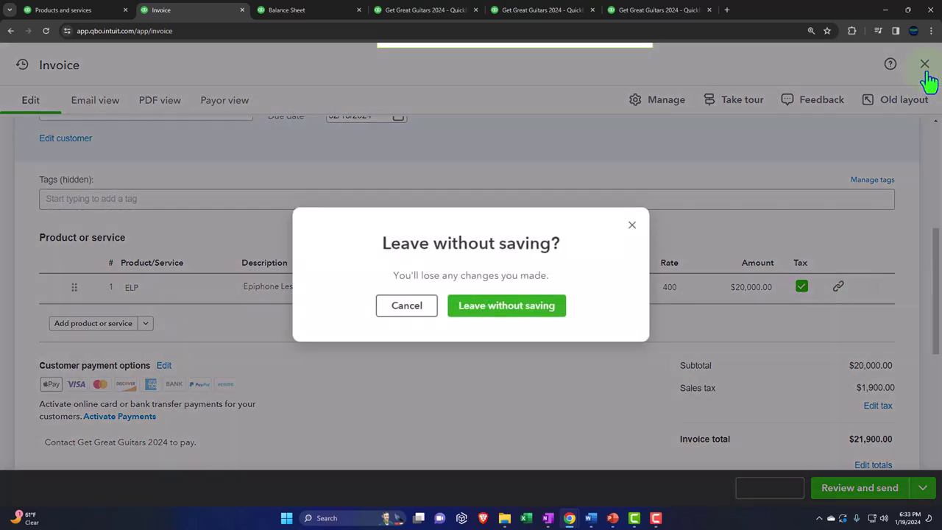
left_click(513, 317)
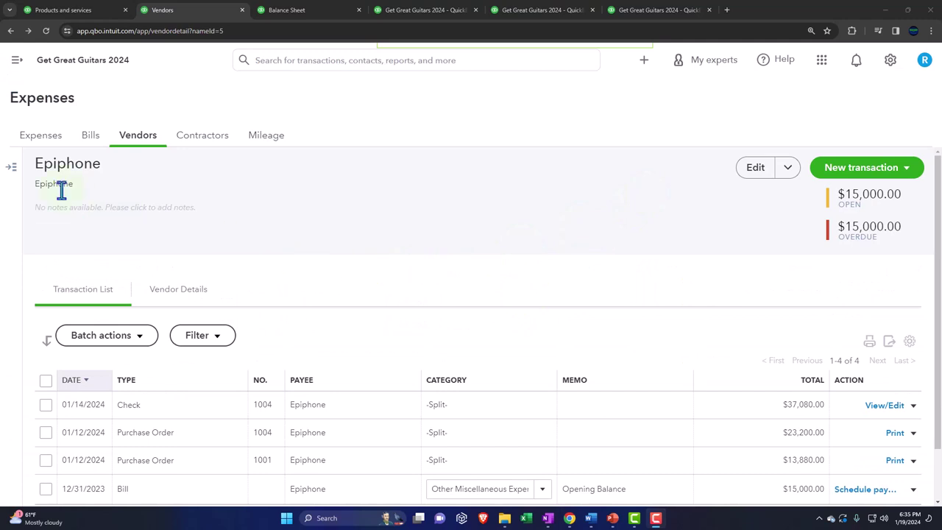
Step: Return from Epiphone to the full vendor list and view Gibson USA's transactions
left_click(11, 167)
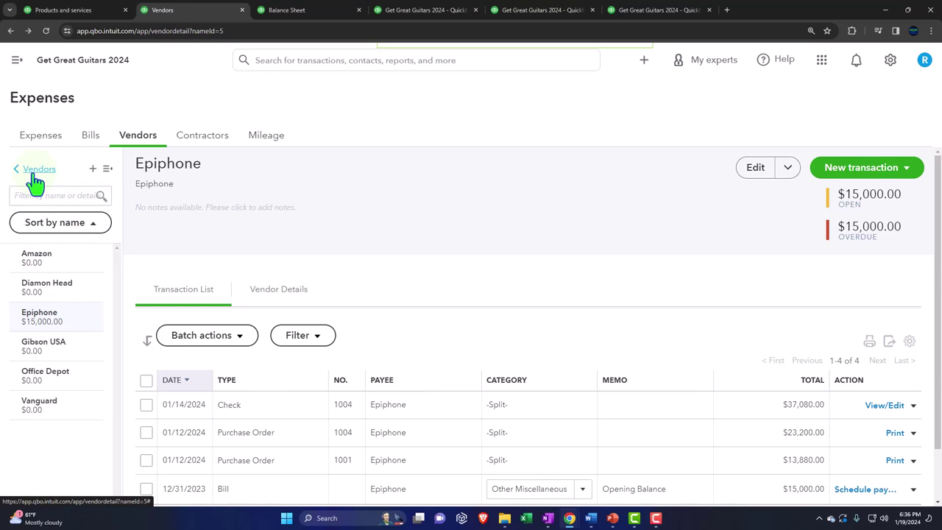
left_click(37, 171)
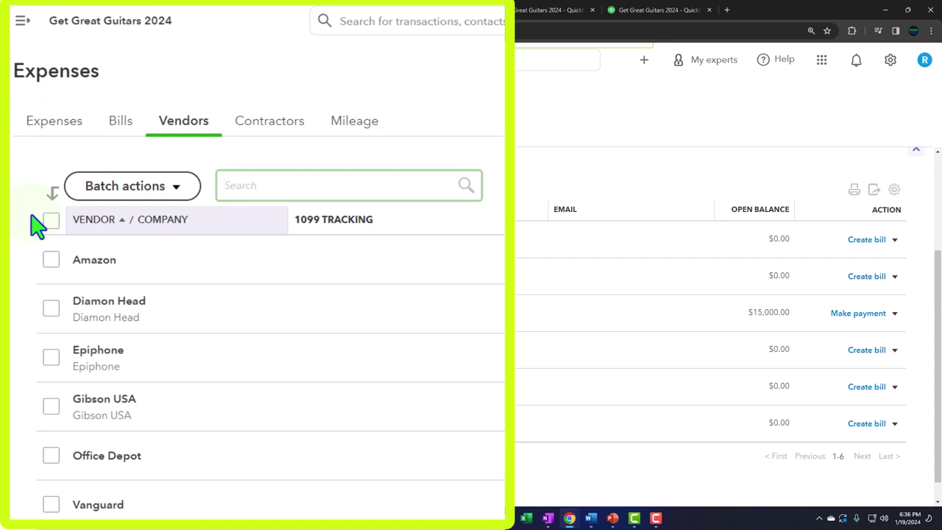
left_click(131, 412)
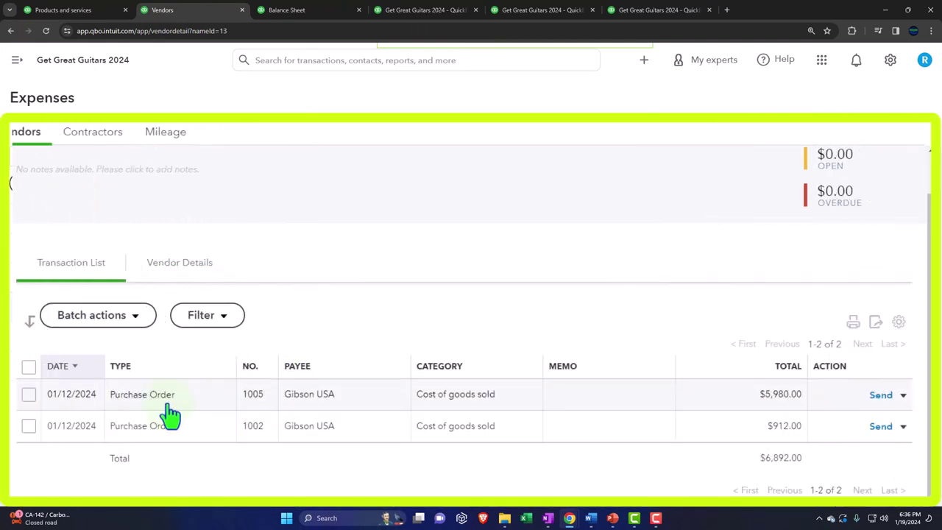
Step: Start a new check payable to Gibson USA and add all of its open purchase orders to the check
left_click(903, 395)
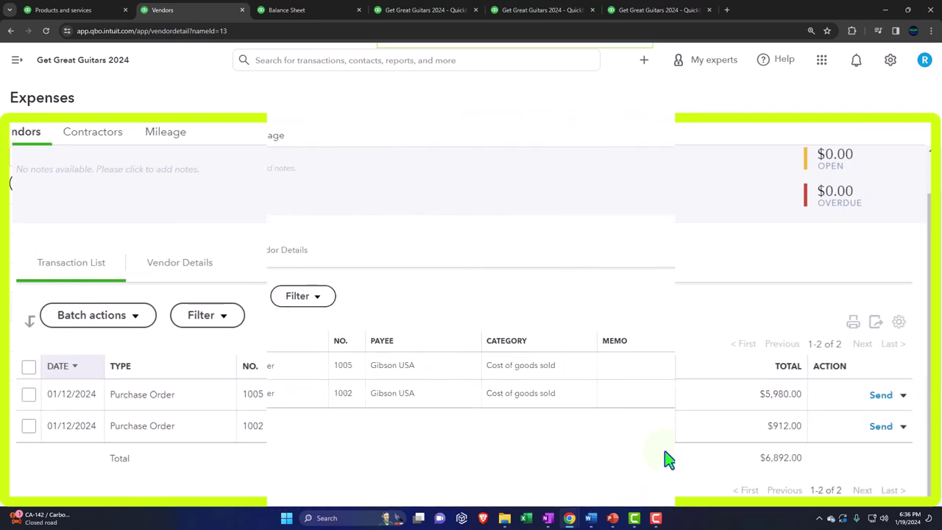
left_click(644, 65)
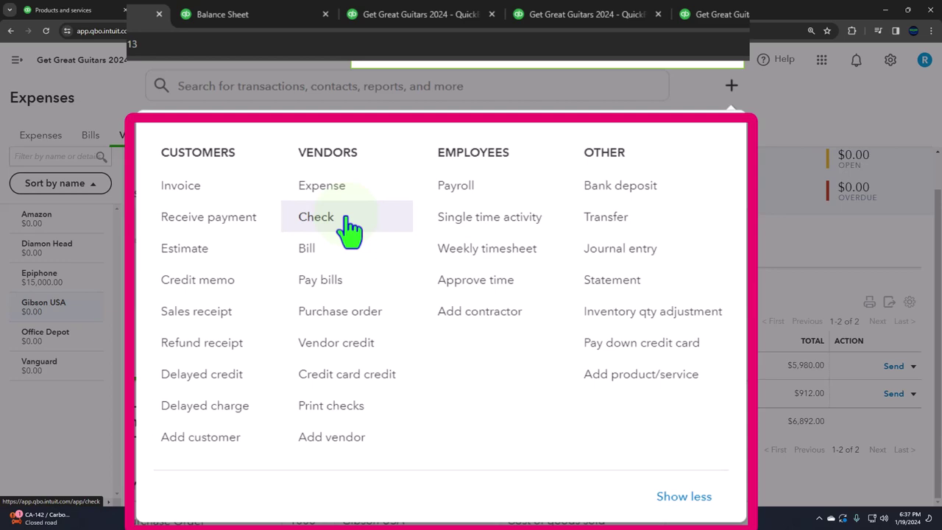
left_click(345, 220)
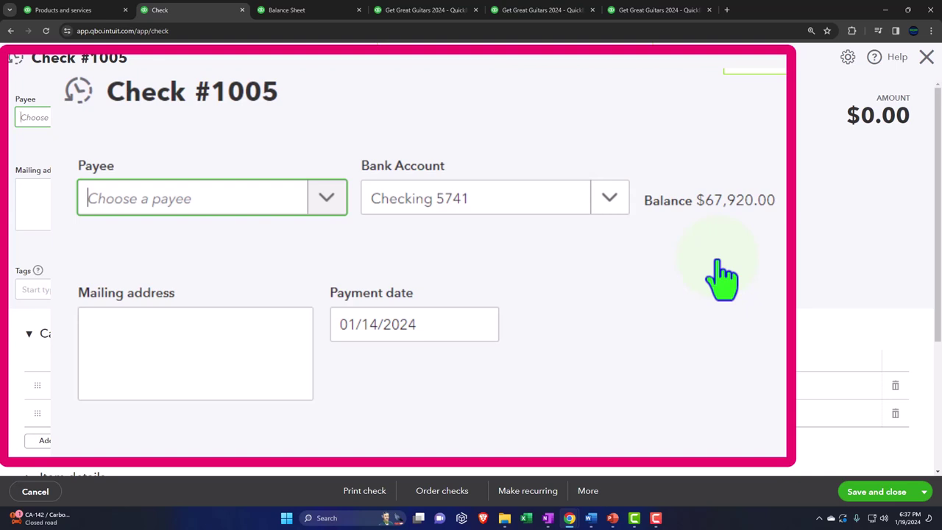
type("gi")
key("Down")
key("Down")
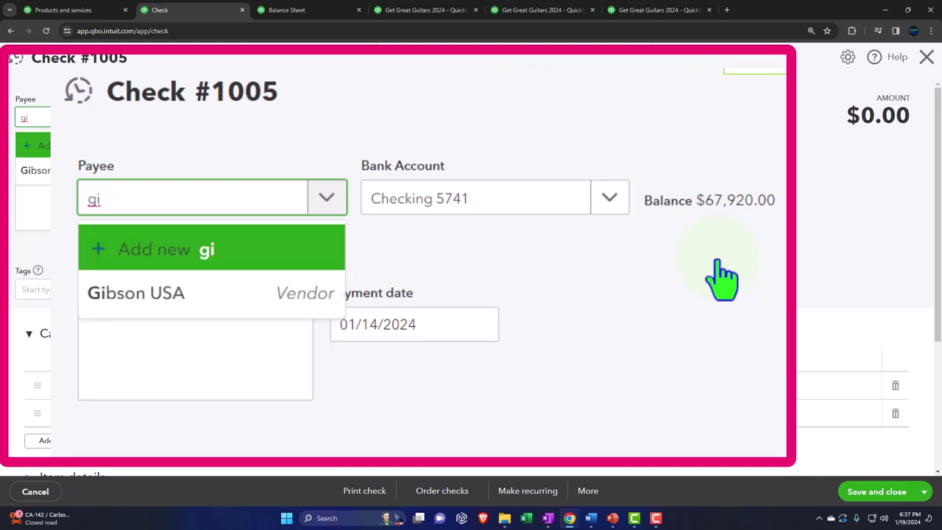
key("Tab")
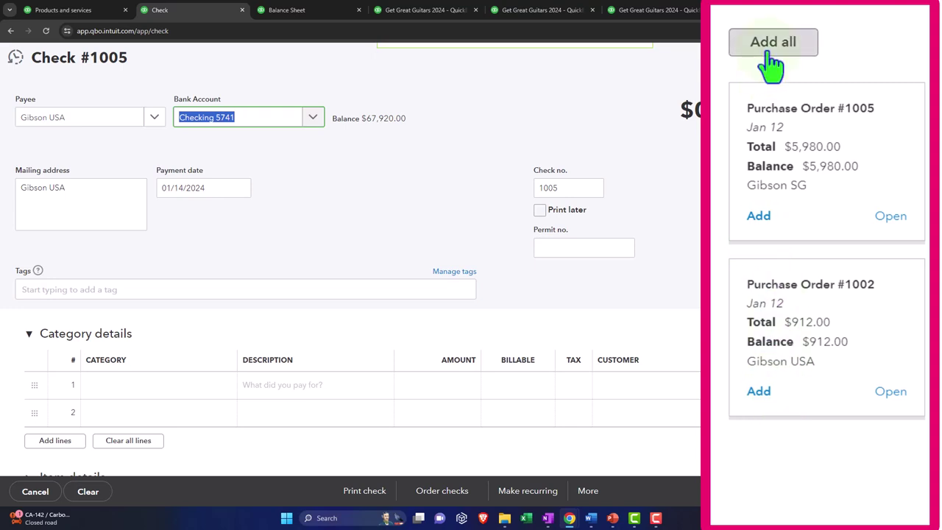
left_click(817, 133)
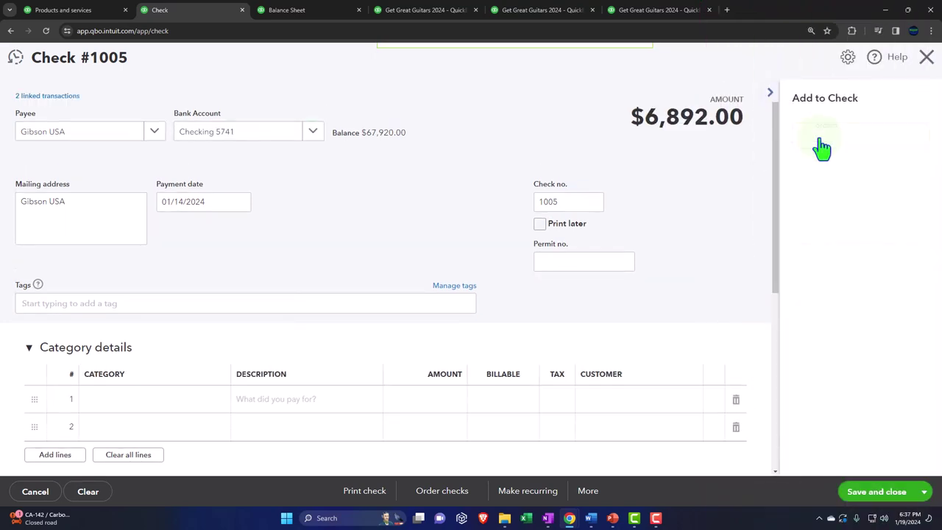
Step: Set the Gibson USA check's payment date to 01/15/2024, keeping the existing checking account and check number 1005
left_click(267, 140)
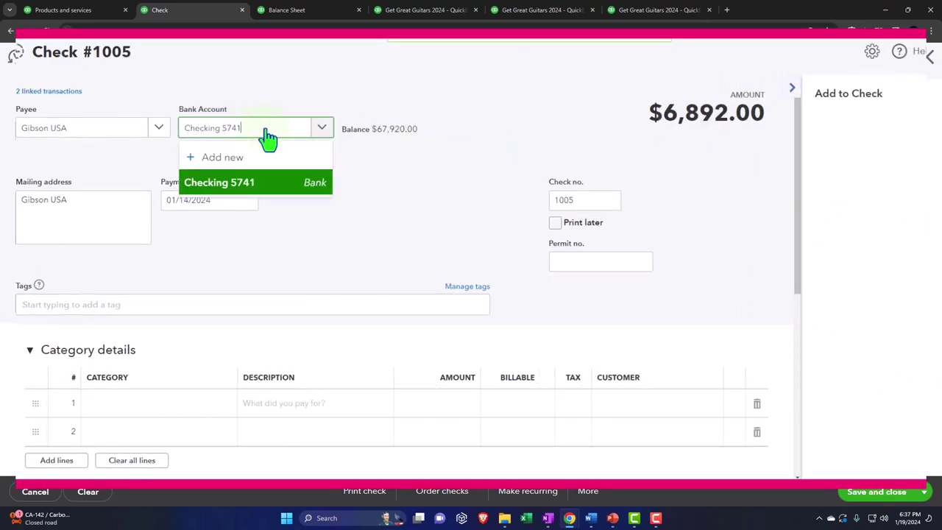
left_click(267, 140)
key("Tab")
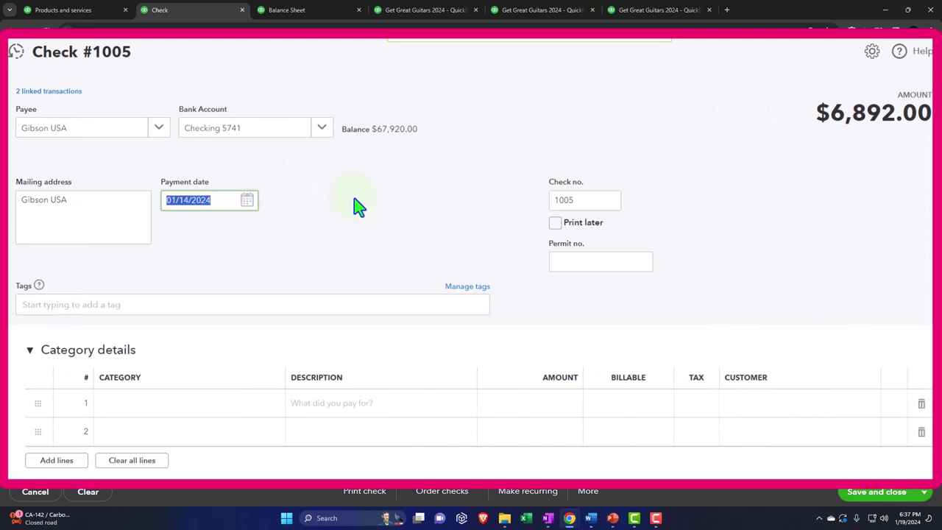
key("Tab")
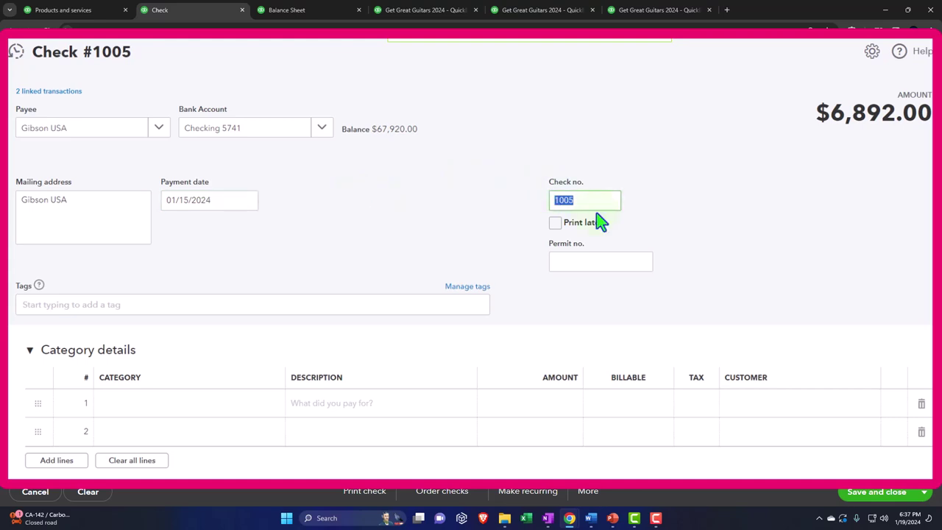
key("Tab")
key("Tab")
key("Tab")
key("Tab")
key("Tab")
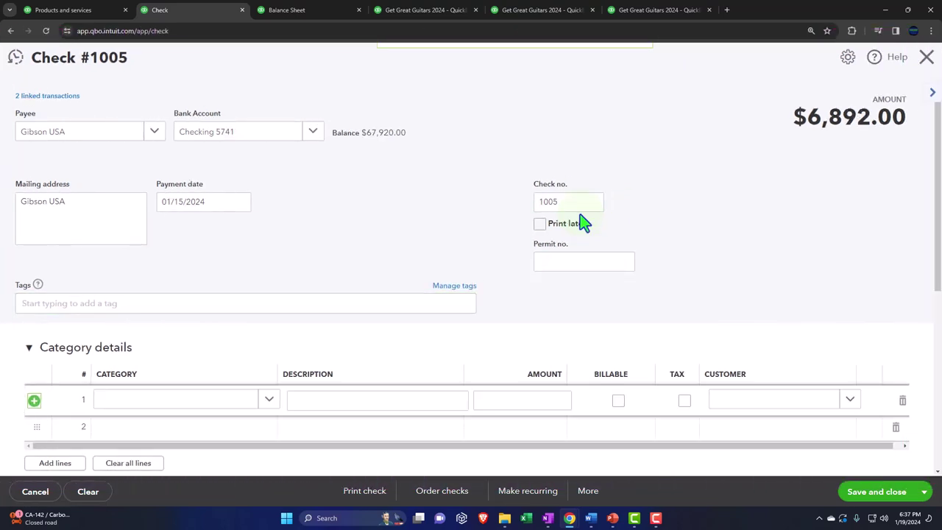
Step: Collapse the category details and mark the Gibson SG item line for Music Stuff Store as billable and taxable
scroll(582, 220, "down", 3)
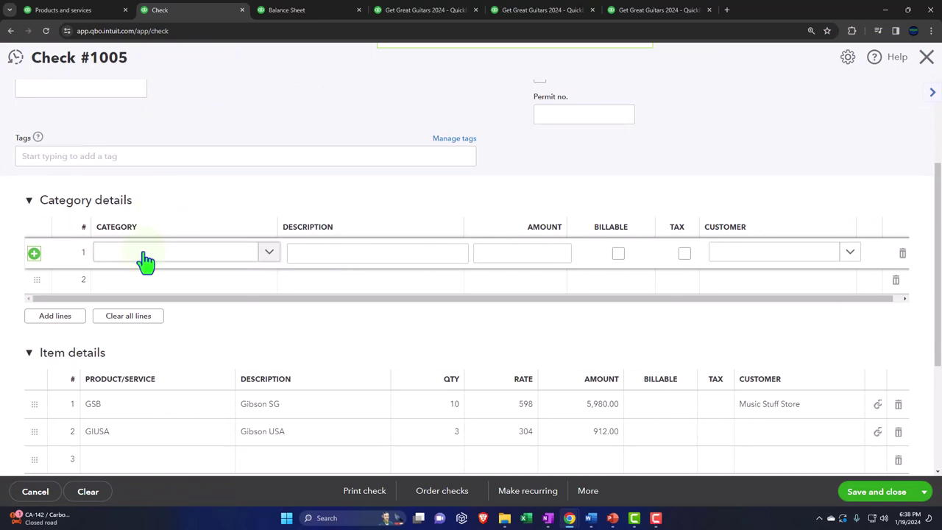
left_click(29, 202)
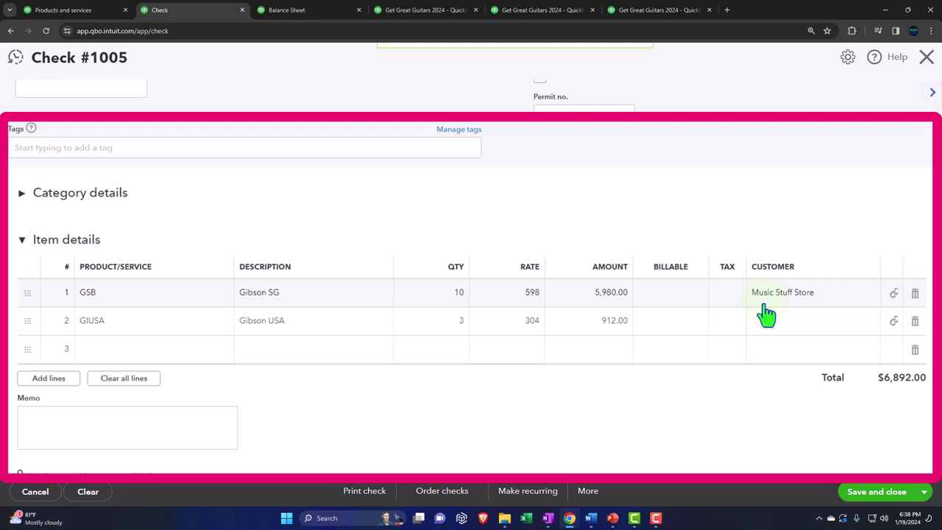
left_click(683, 301)
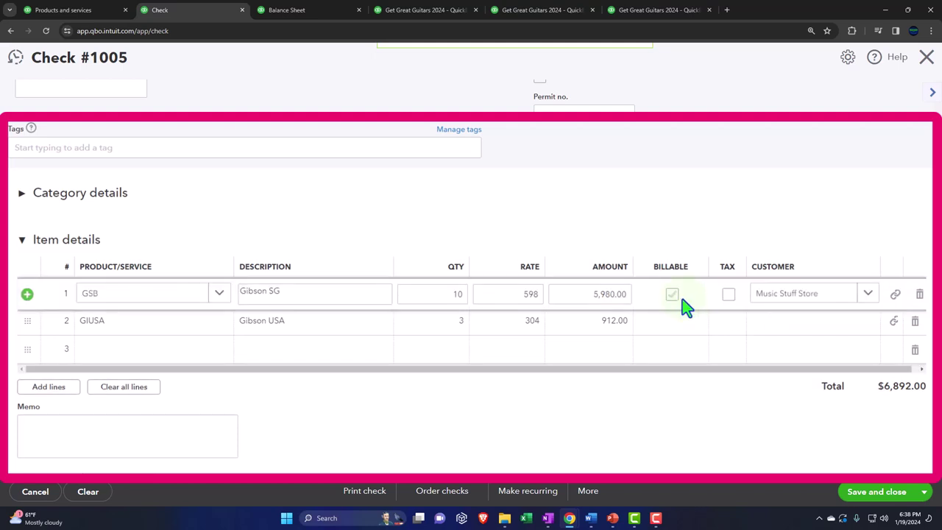
left_click(673, 297)
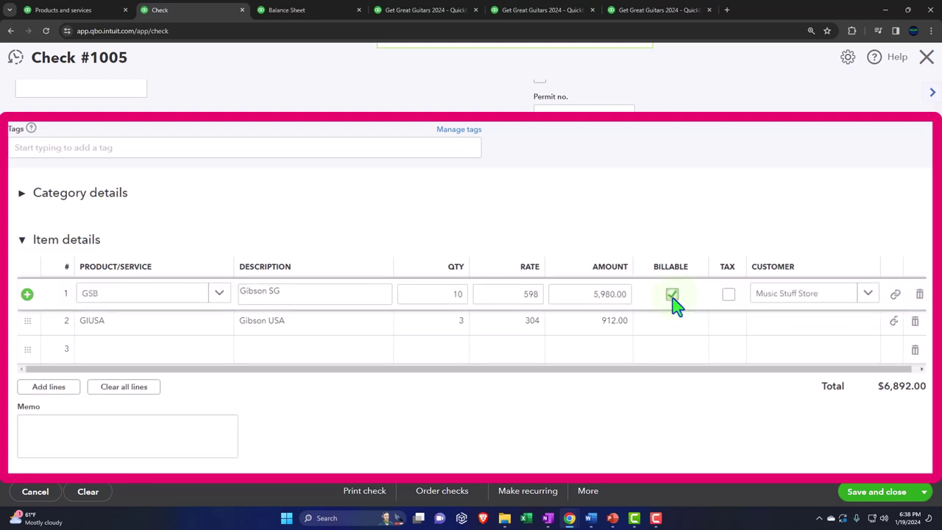
left_click(729, 296)
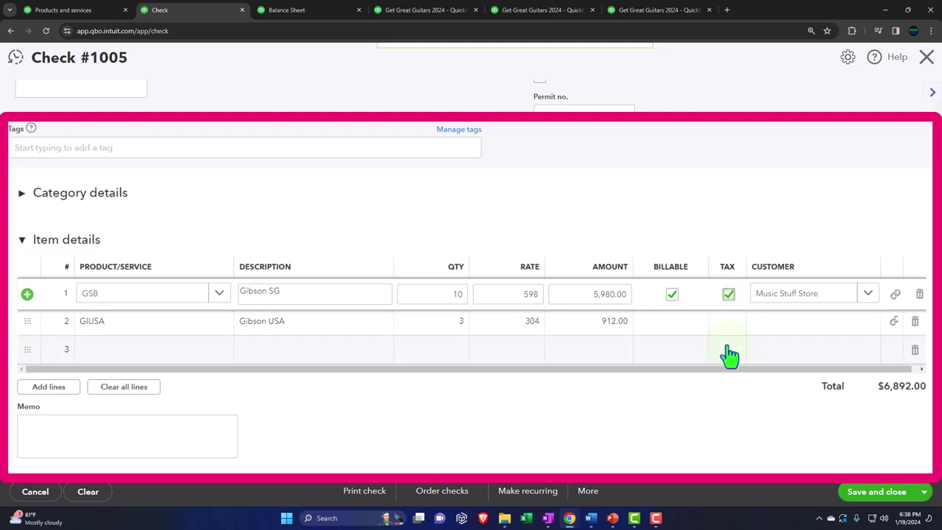
key("Tab")
key("Tab")
key("Tab")
key("Tab")
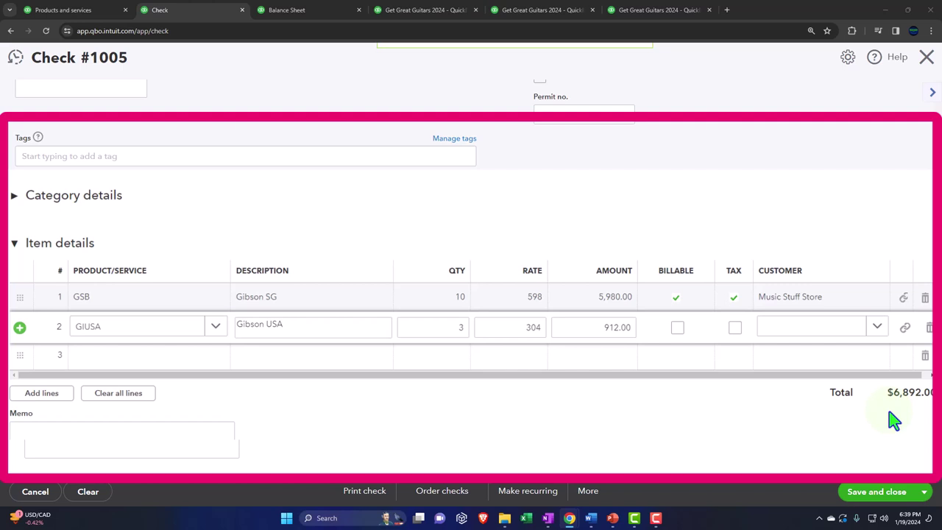
Step: Enter a quantity of 3 on the Gibson USA item line, and save and close check 1005
left_click(461, 333)
key("BackSpace")
type("3")
scroll(520, 404, "down", 2)
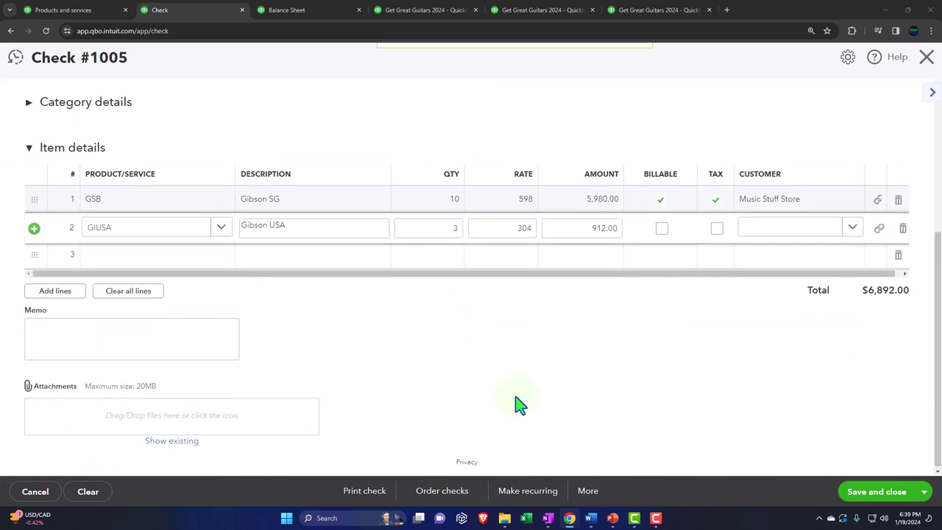
left_click(867, 494)
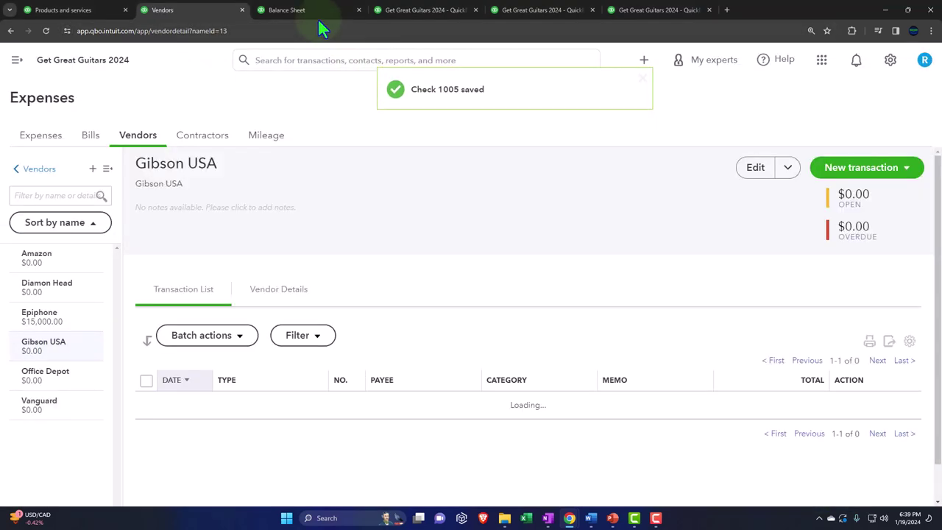
Step: Rerun the January 2024 Balance Sheet and examine its bank, receivable and inventory balances
left_click(306, 9)
scroll(451, 217, "up", 3)
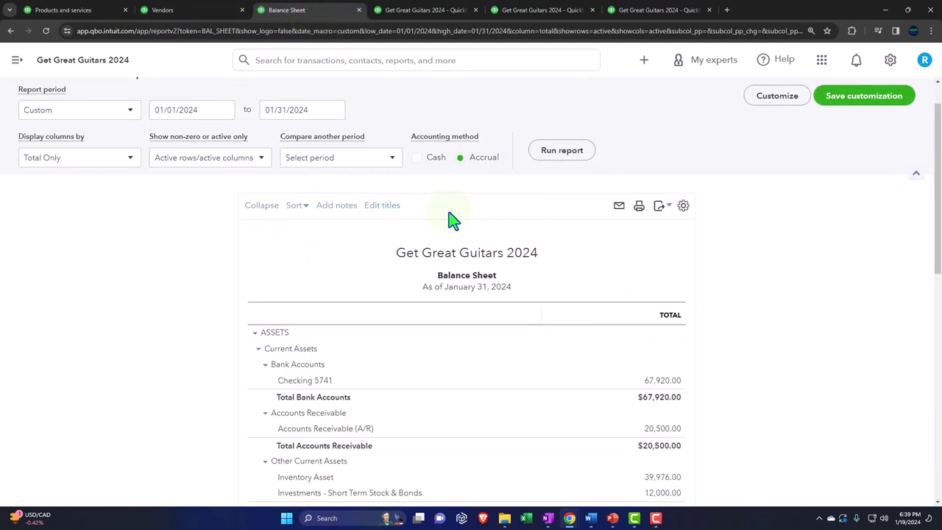
left_click(553, 154)
scroll(416, 277, "down", 3)
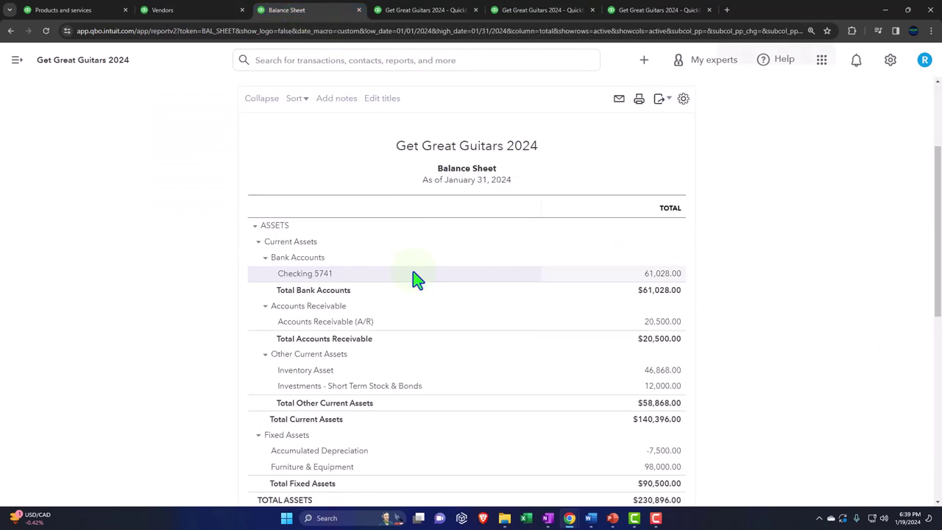
scroll(414, 279, "up", 3)
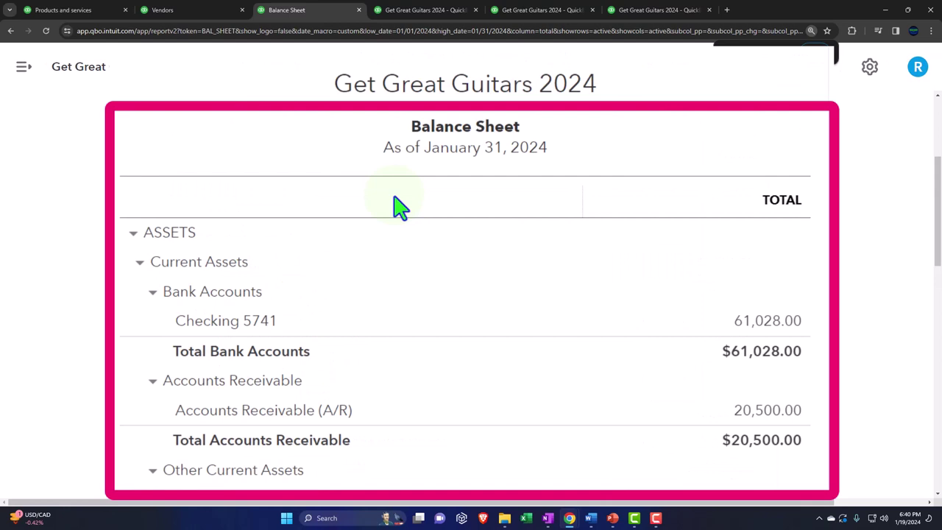
scroll(397, 206, "down", 1)
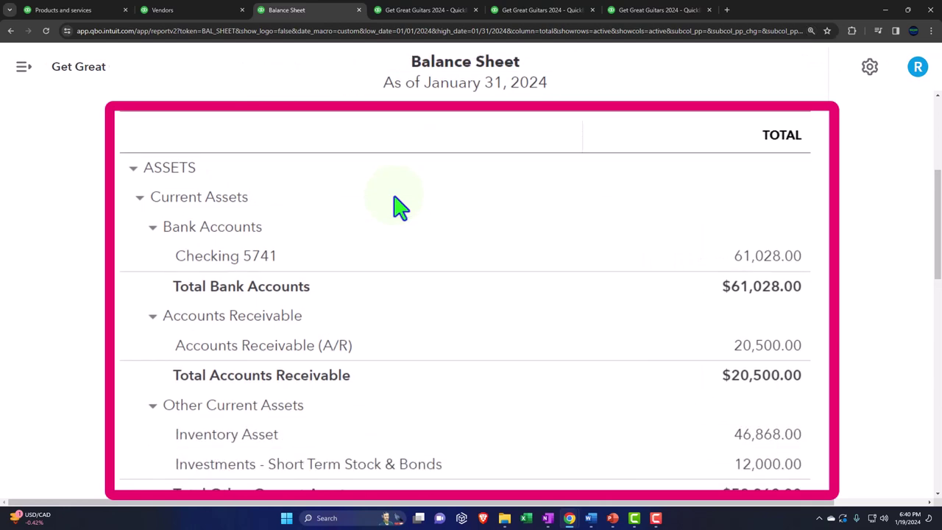
scroll(397, 206, "down", 2)
Step: View the transactions behind the checking balance, open check 1005 to review it, and close the check
left_click(754, 192)
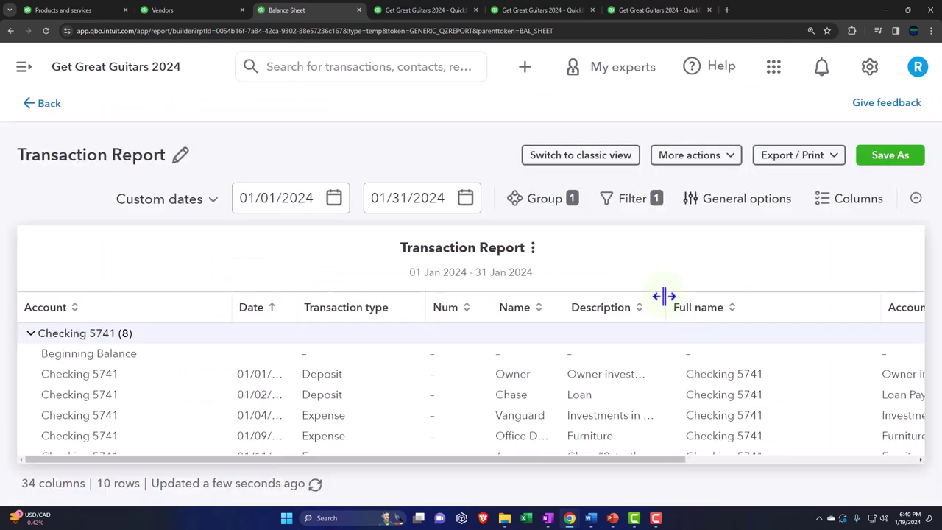
scroll(663, 296, "down", 2)
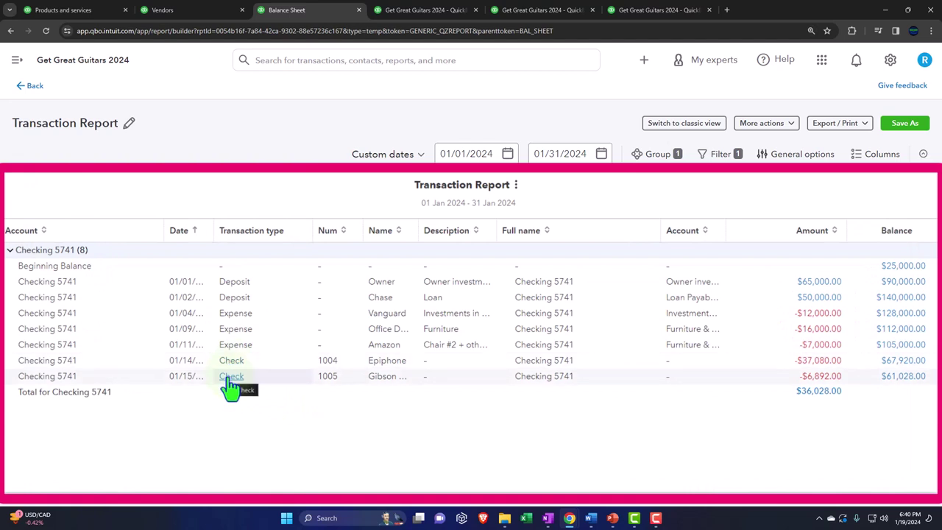
left_click(809, 376)
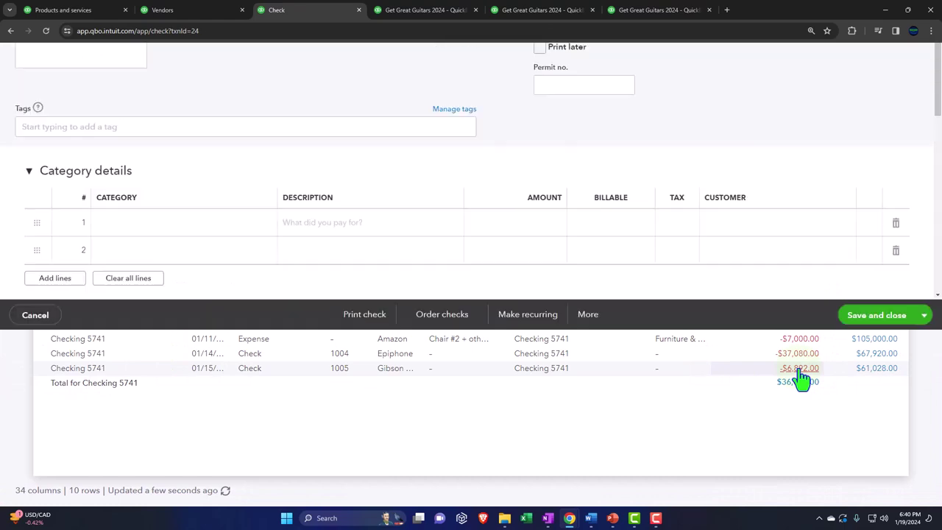
scroll(235, 231, "down", 2)
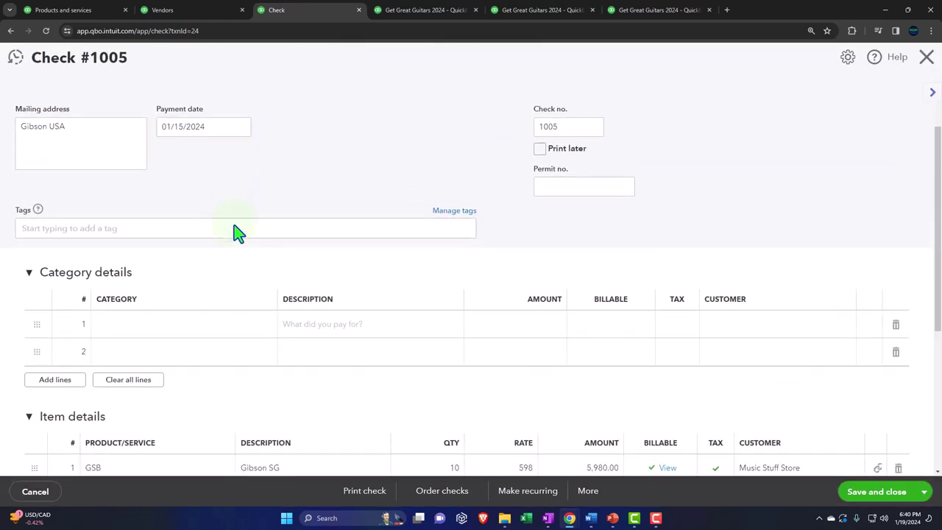
left_click(926, 58)
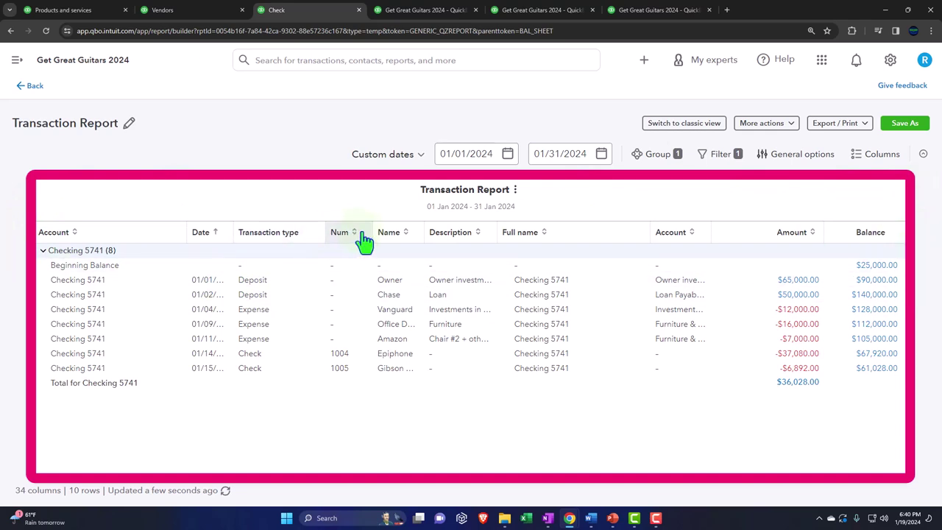
Step: Sort the checking Transaction Report by description, try to save it on exit, and return to the Balance Sheet without saving
left_click(435, 239)
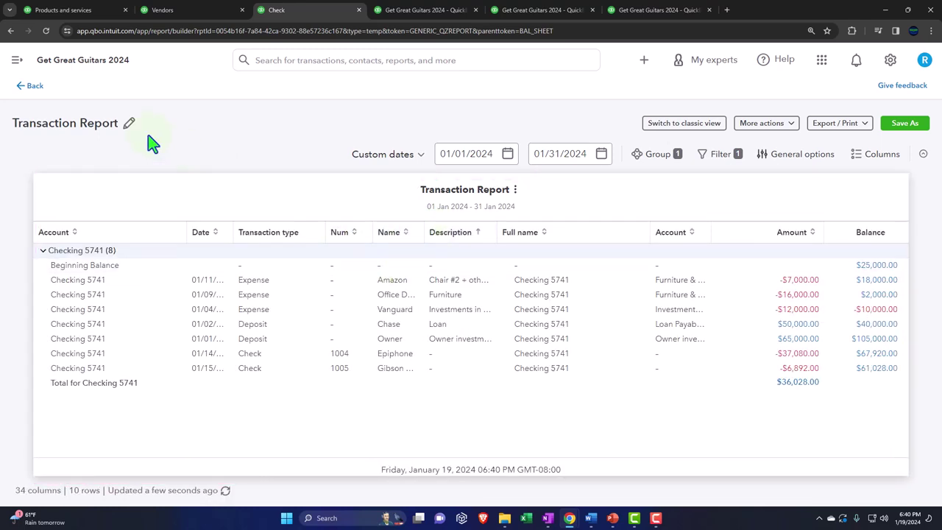
left_click(28, 97)
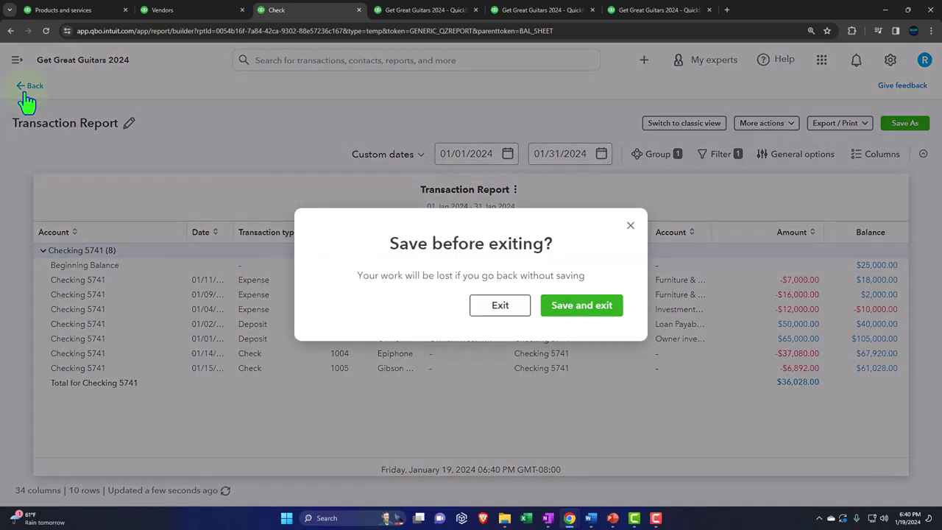
left_click(583, 305)
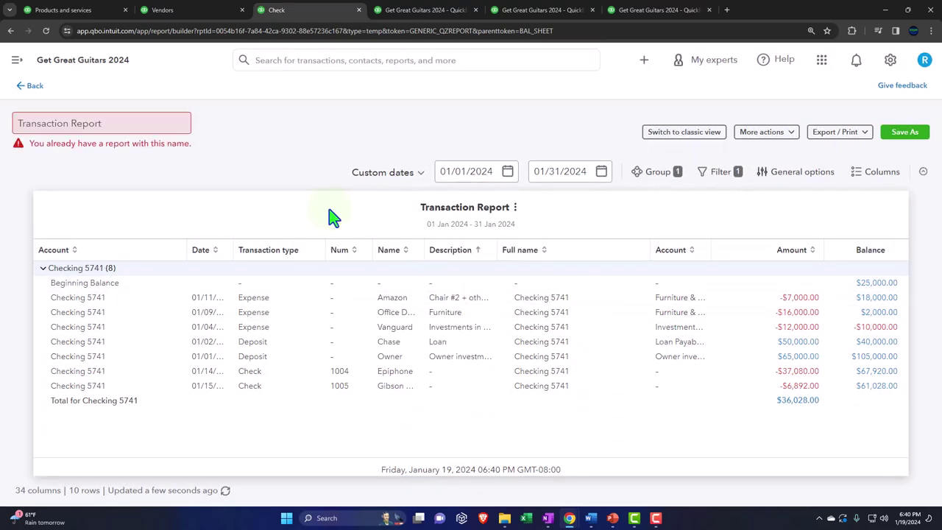
left_click(36, 87)
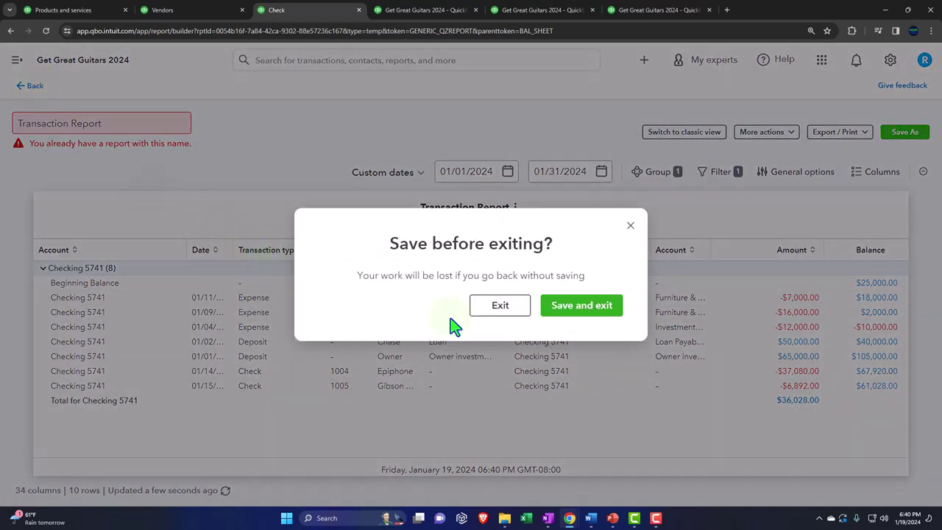
left_click(500, 309)
Step: Open the Transaction Report behind the Balance Sheet's Inventory Asset balance and examine the check lines
scroll(499, 315, "down", 3)
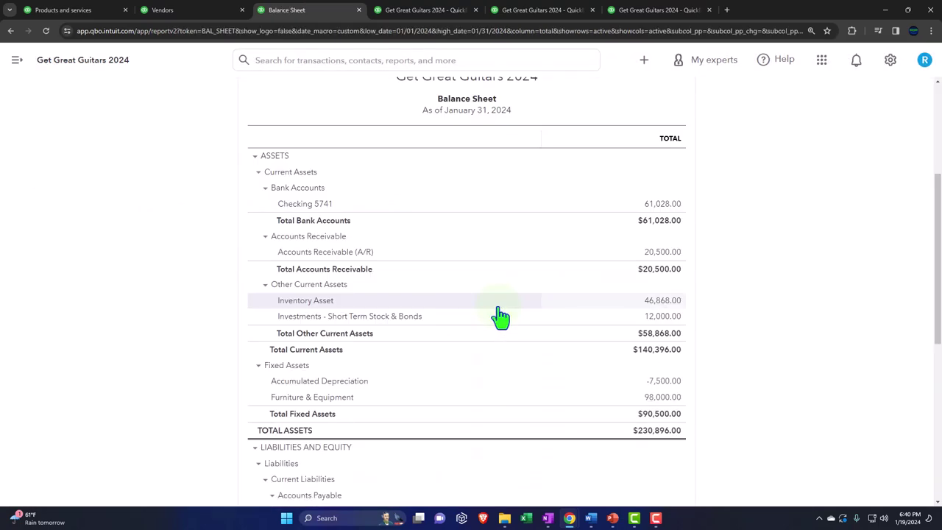
key("ctrl+plus")
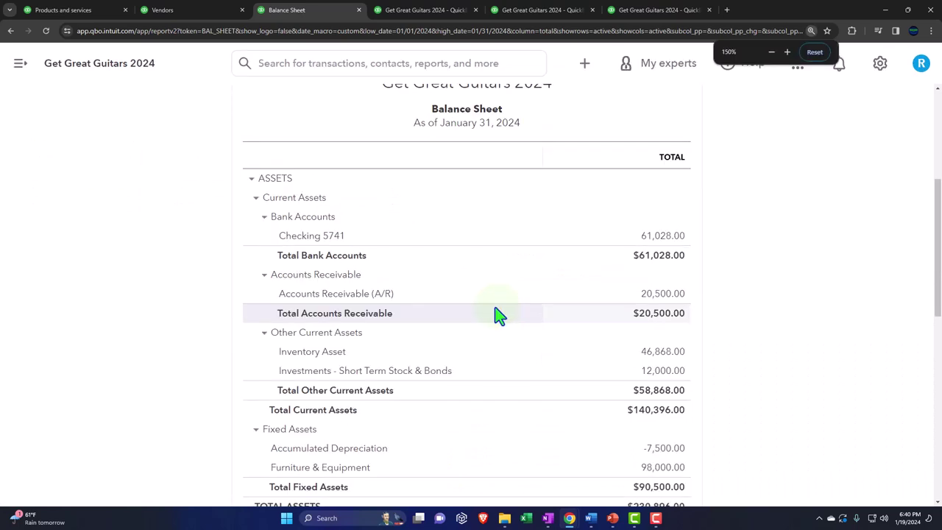
left_click(654, 357)
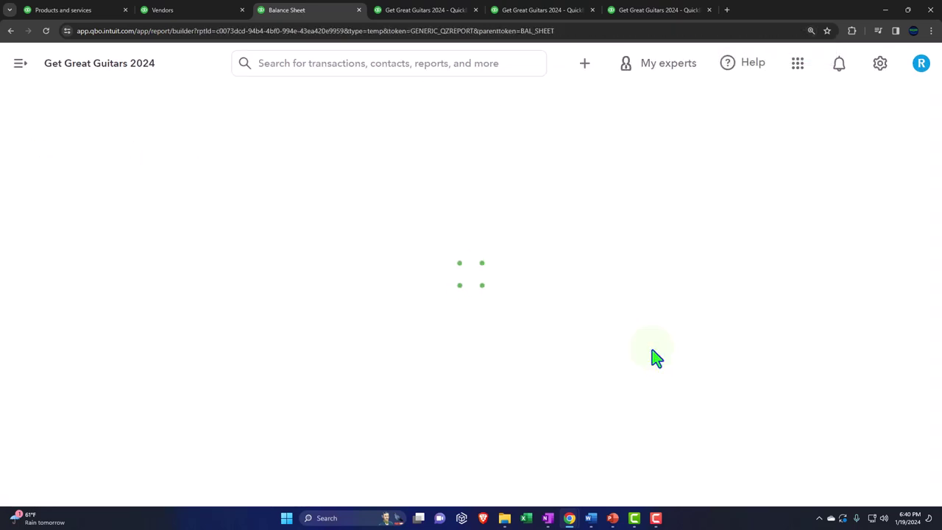
key("ctrl+minus")
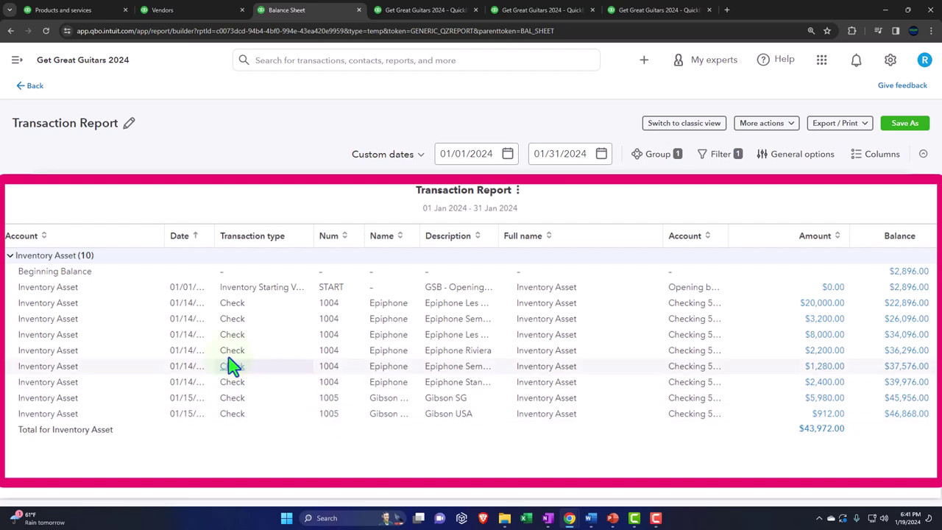
Step: Return to the Balance Sheet, examine the Inventory Asset line, and compare it with the January 2024 Profit and Loss report
left_click(33, 88)
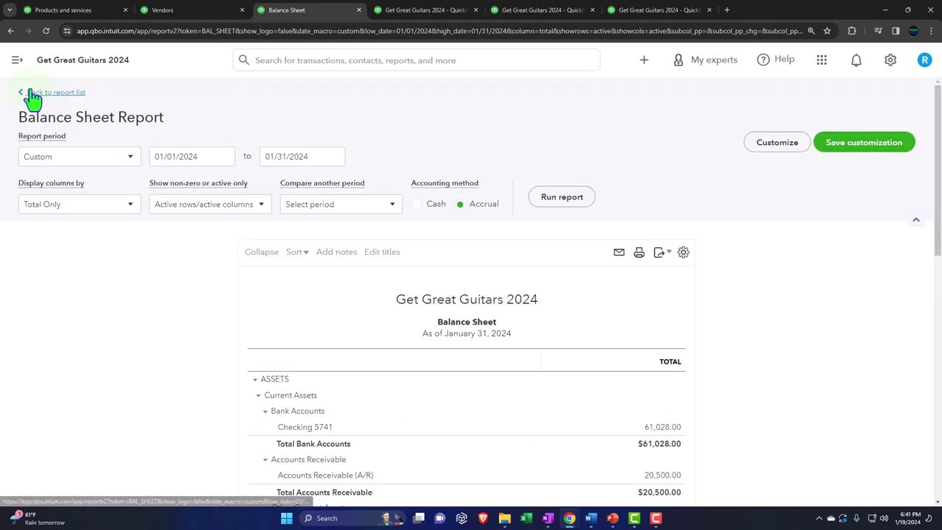
scroll(126, 220, "down", 4)
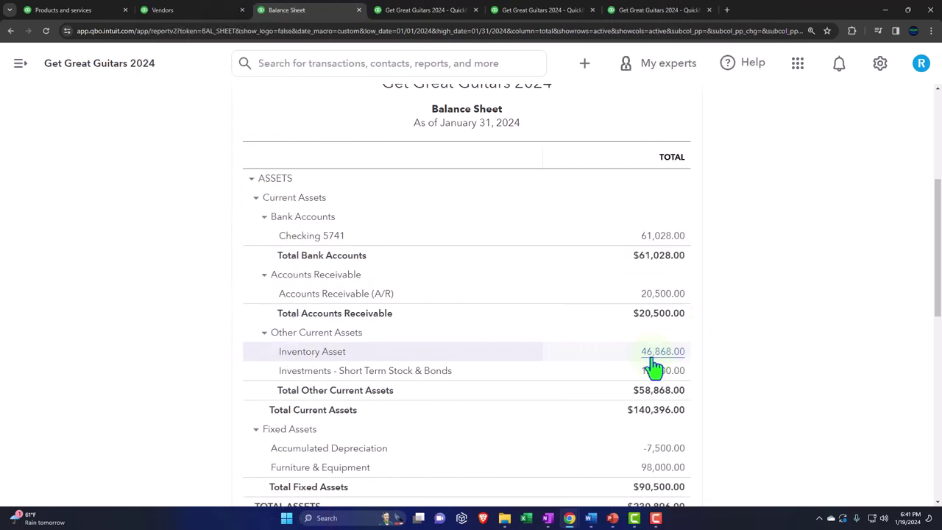
left_click(423, 15)
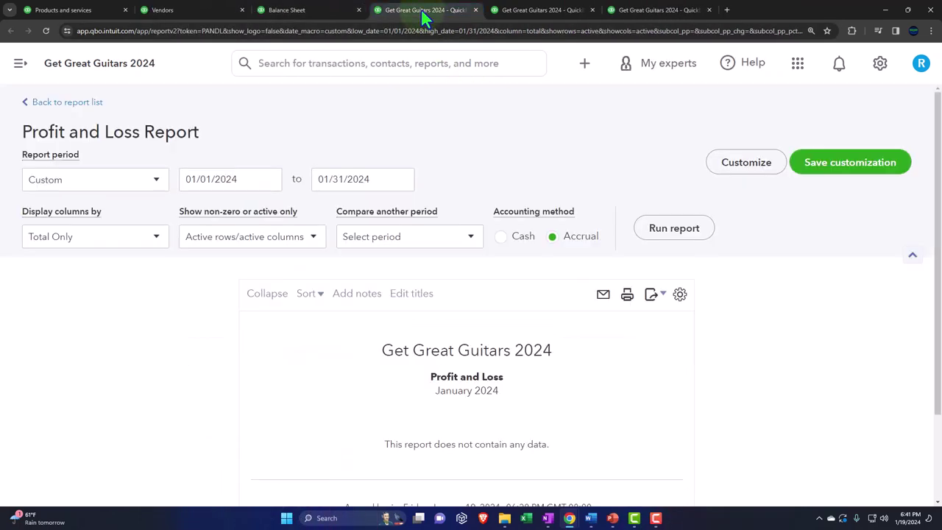
scroll(431, 433, "down", 1)
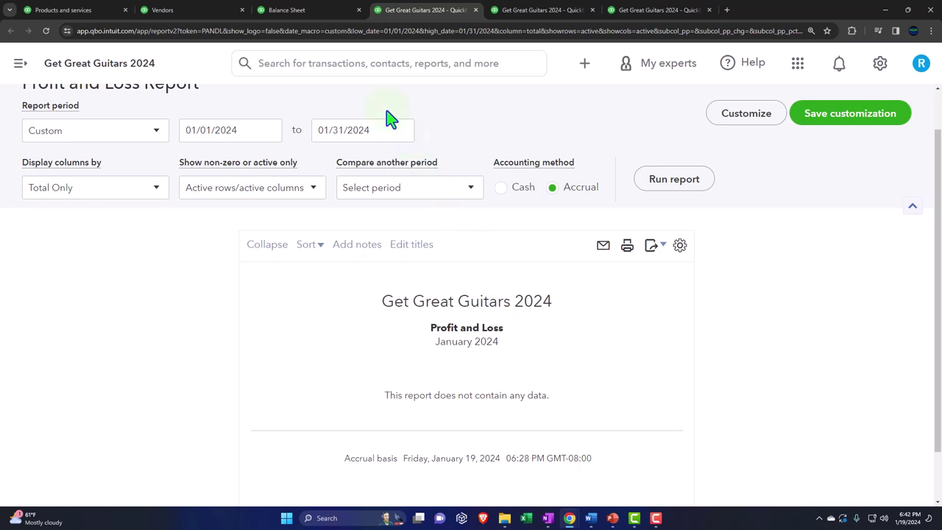
left_click(311, 15)
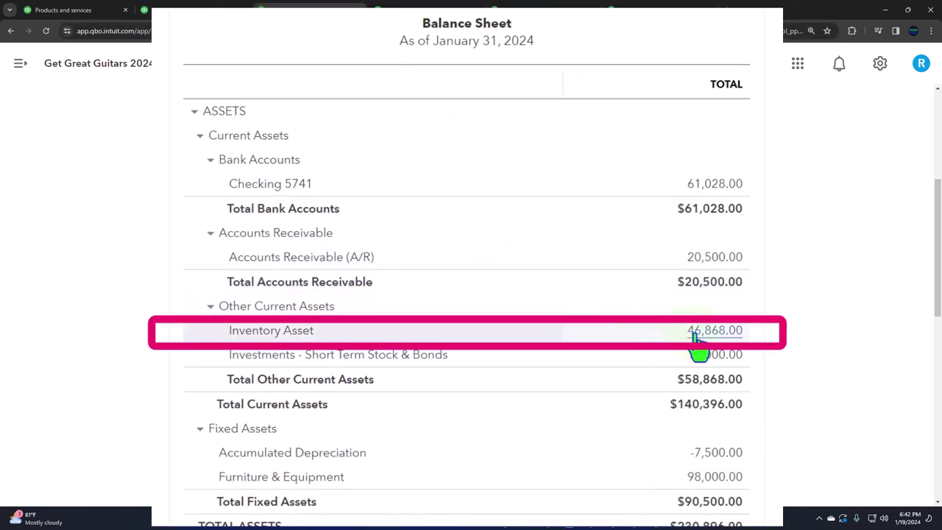
Step: Look over the Trial Balance, then rerun the Inventory Valuation Summary as of 01/31/2024 and examine its item quantities and total asset value
left_click(531, 15)
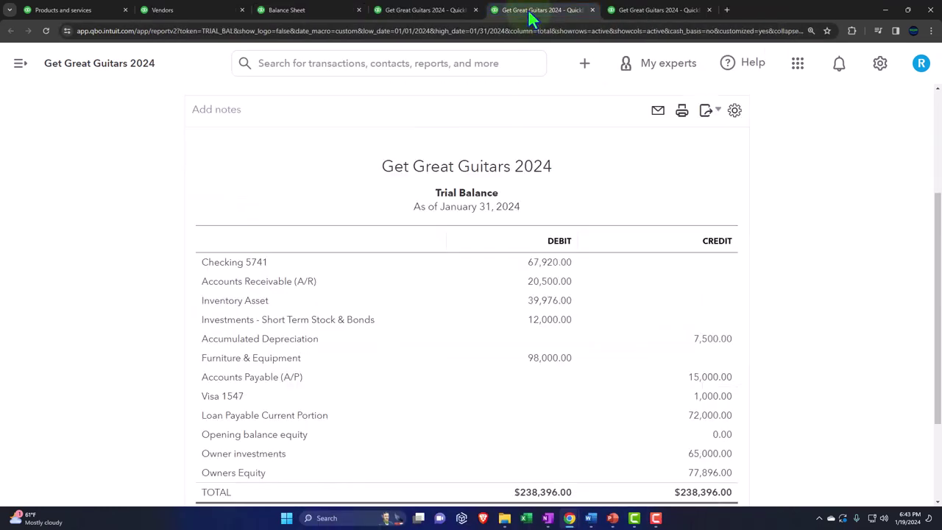
left_click(634, 10)
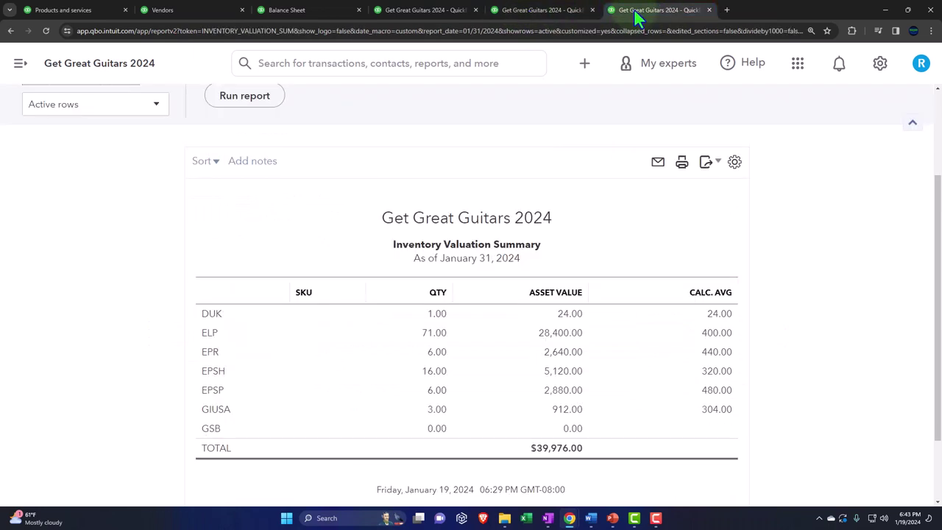
scroll(448, 268, "up", 2)
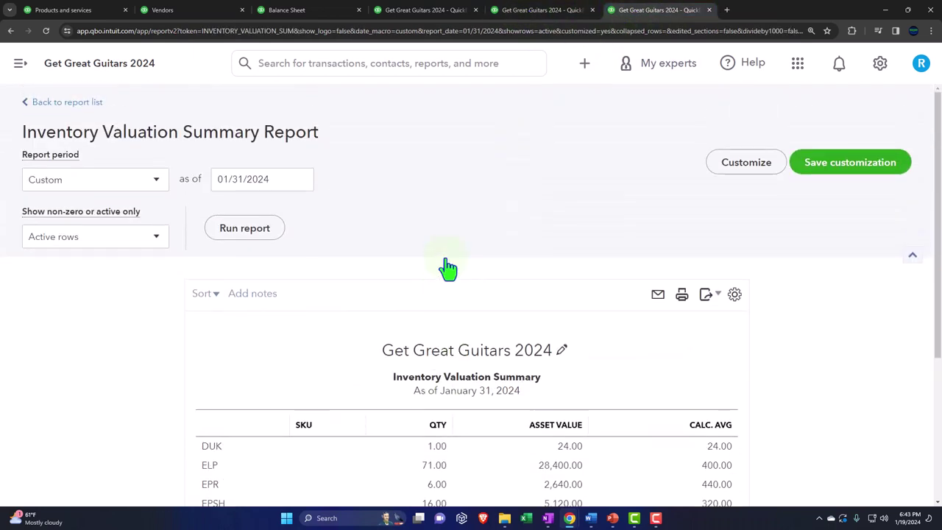
left_click(261, 233)
scroll(242, 298, "down", 2)
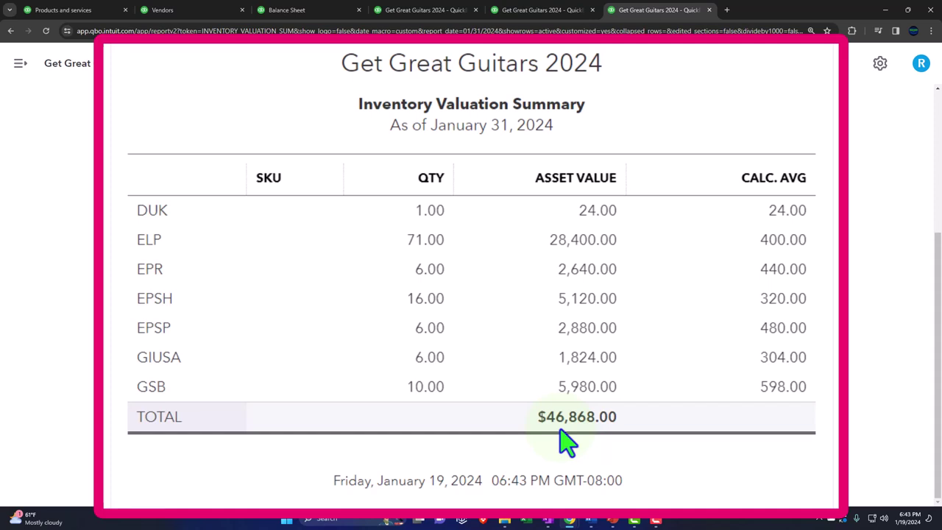
Step: Compare the valuation total with the Balance Sheet's Inventory Asset and view the quantities on hand in the Products & services list
key("ctrl+3")
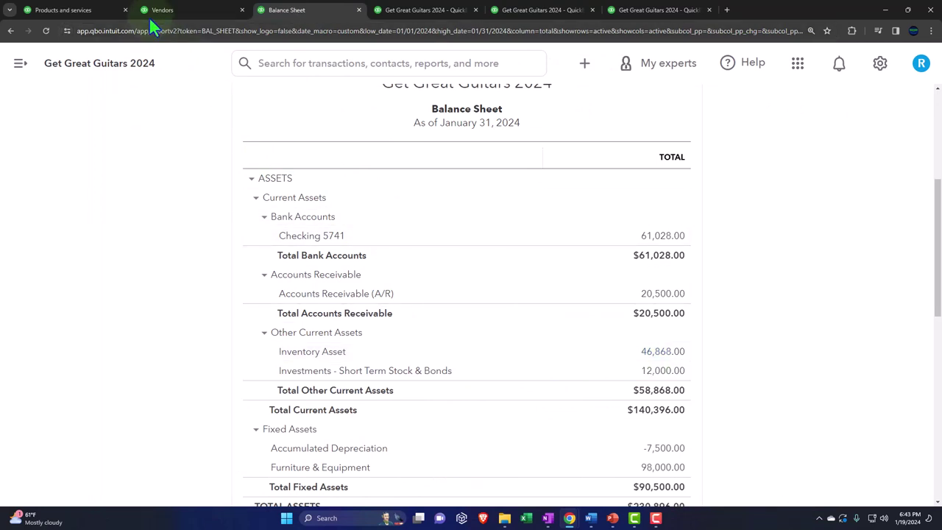
left_click(103, 11)
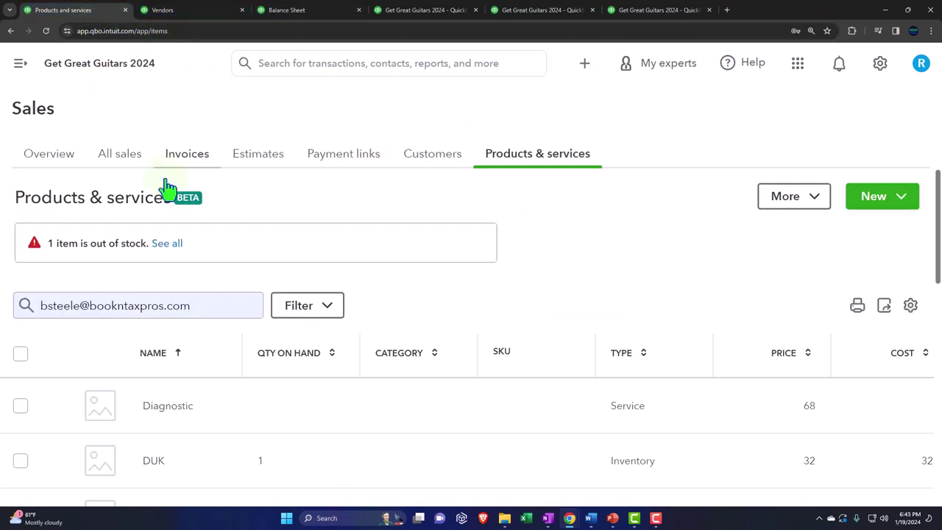
key("ctrl+minus")
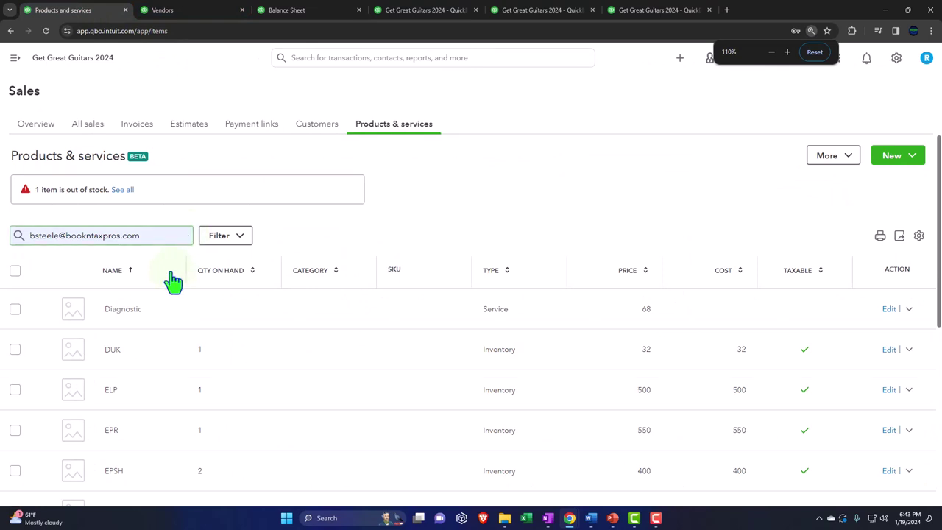
Step: Filter the purchase orders in the Expenses list to Open status for the last 12 months
left_click(179, 11)
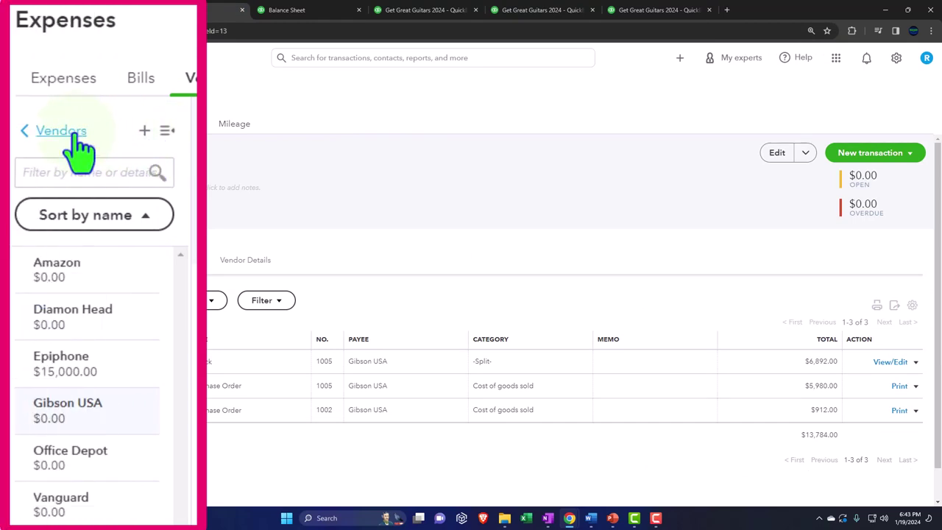
left_click(41, 126)
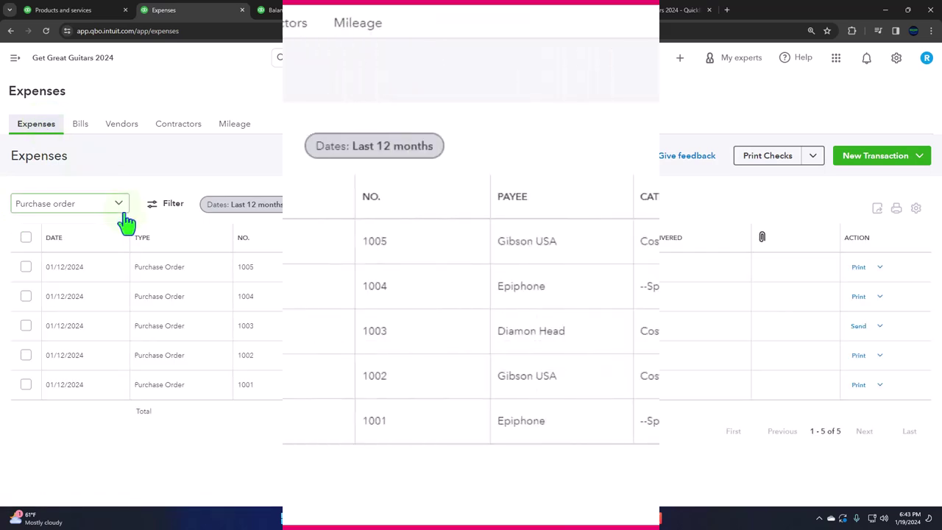
left_click(124, 213)
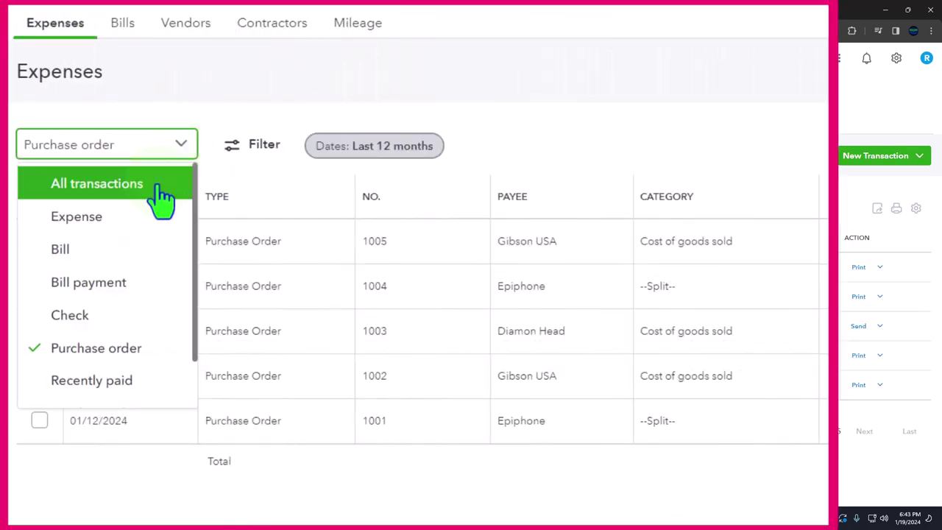
left_click(257, 150)
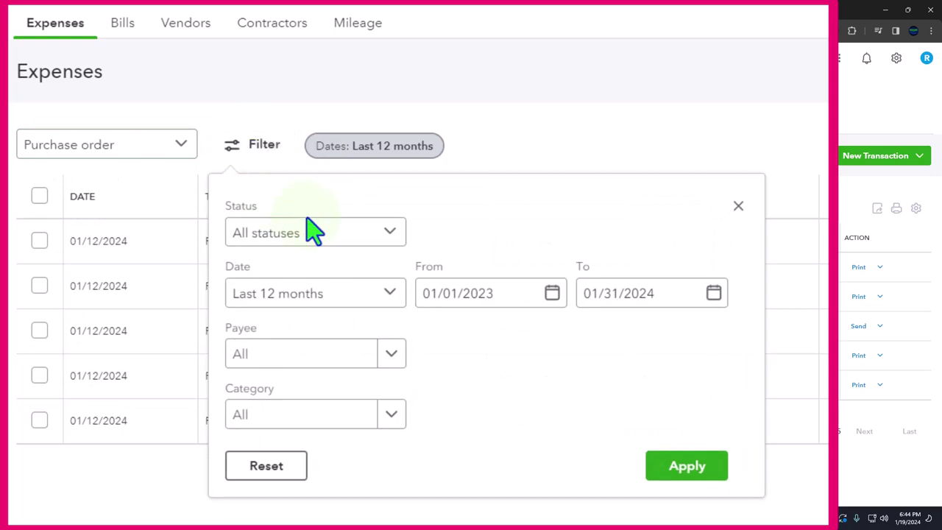
left_click(344, 234)
left_click(328, 308)
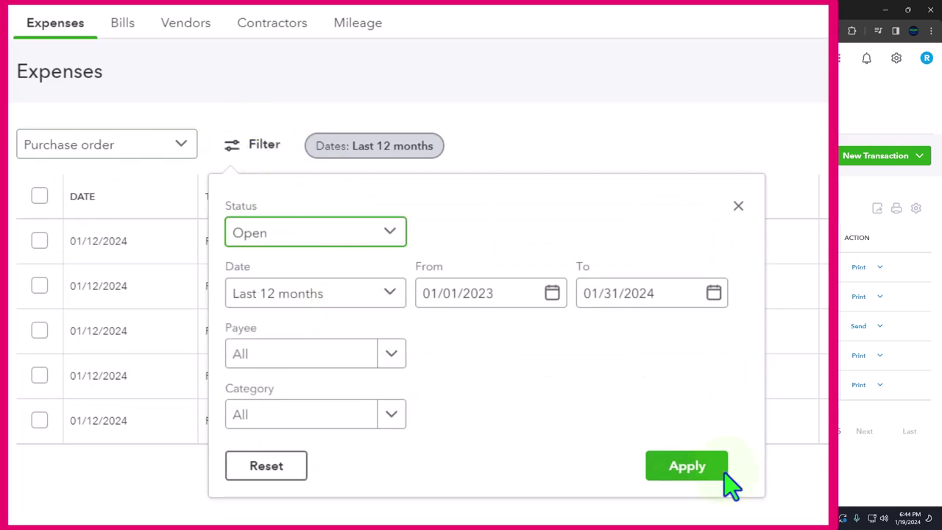
left_click(717, 471)
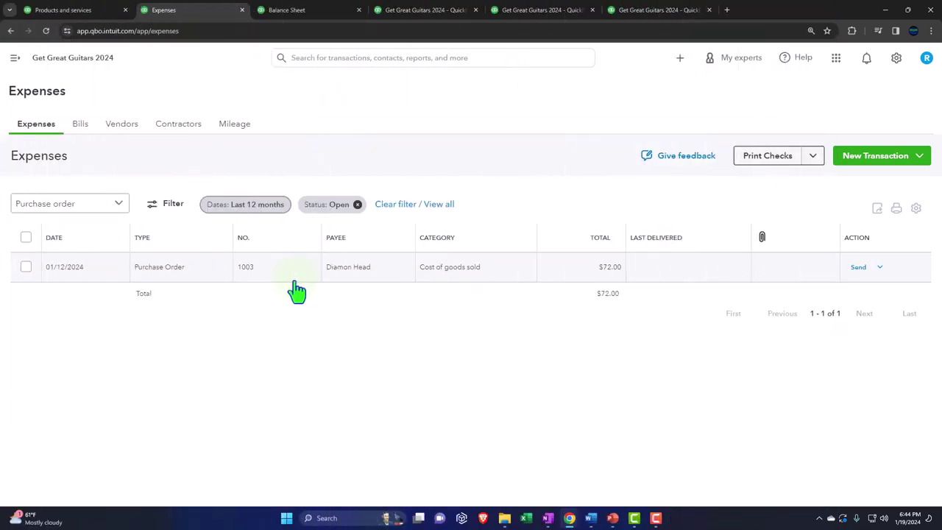
Step: Narrow the Vendors list to those with unbilled purchase orders, review it, and clear the filter to show all vendors again
left_click(125, 132)
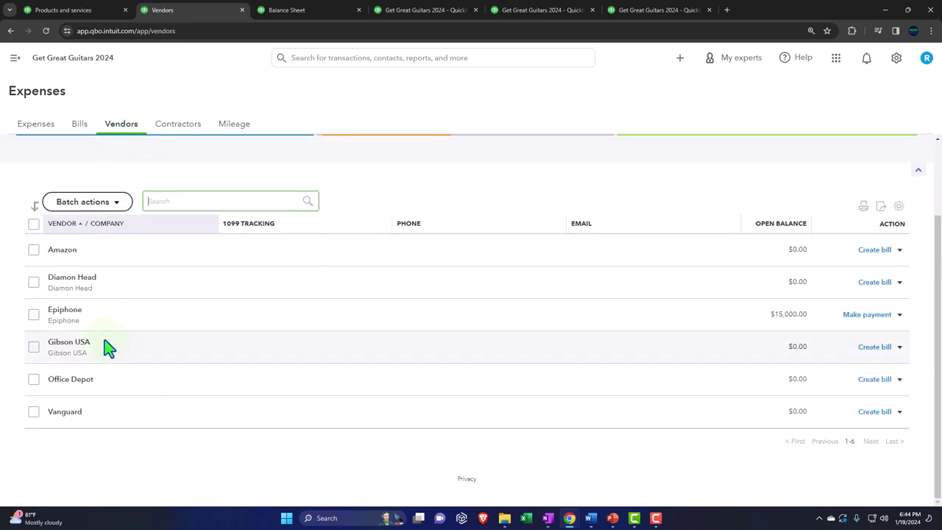
scroll(106, 347, "up", 2)
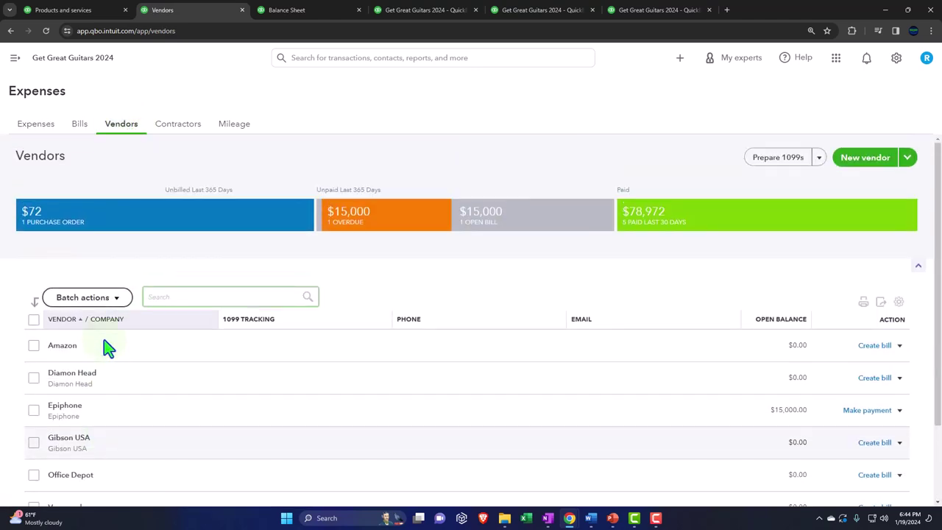
left_click(150, 222)
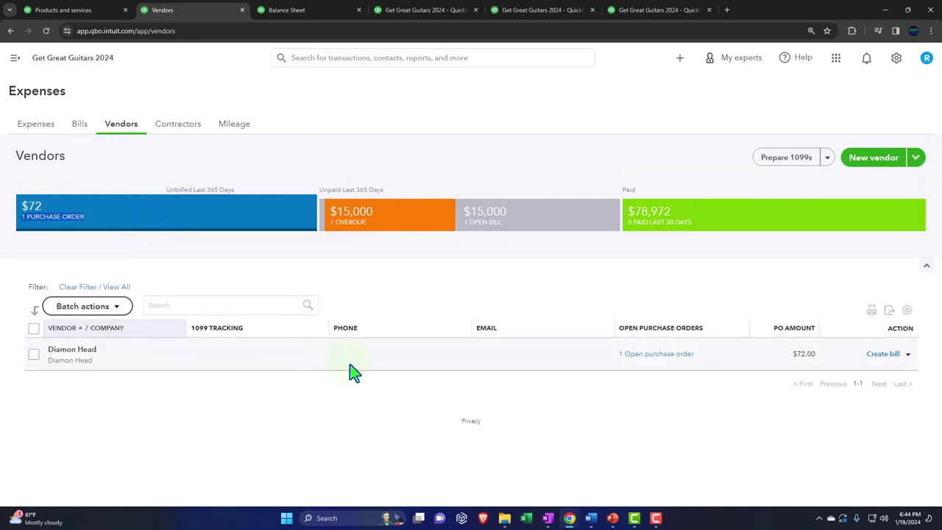
left_click(120, 133)
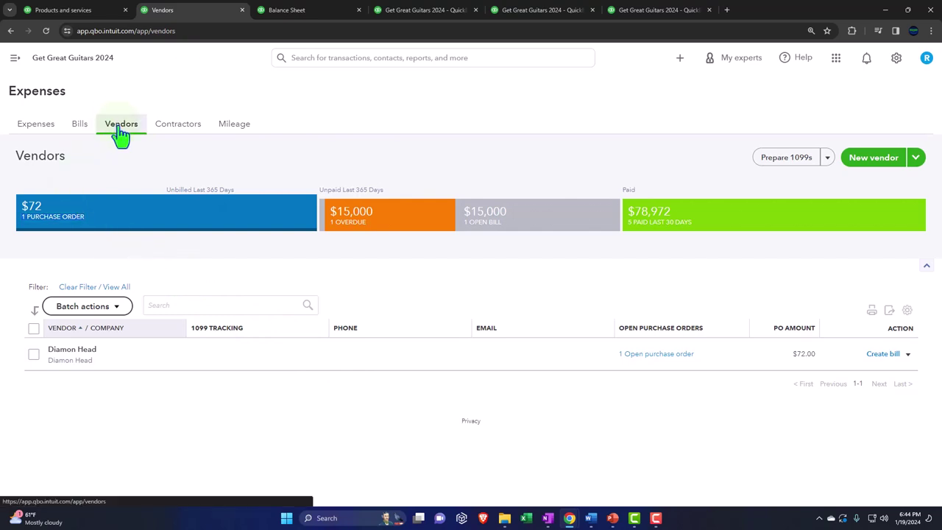
left_click(123, 287)
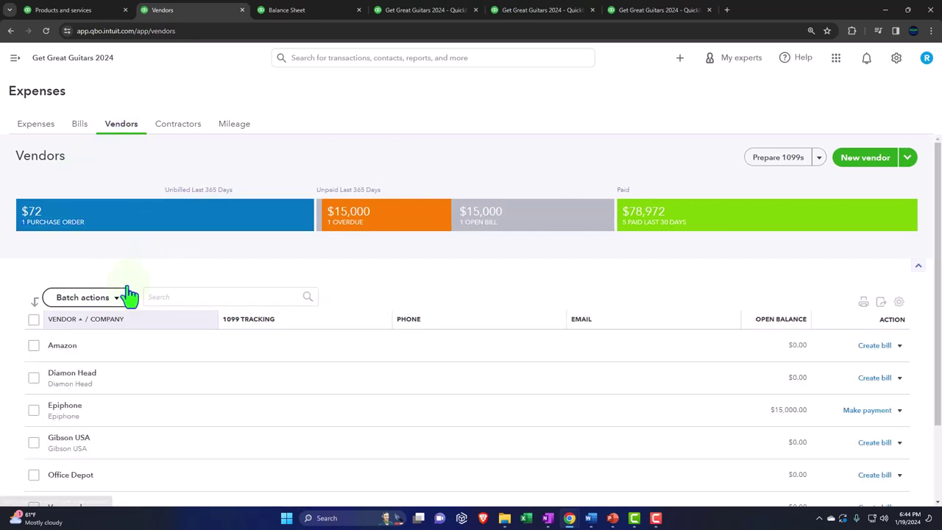
scroll(126, 292, "down", 2)
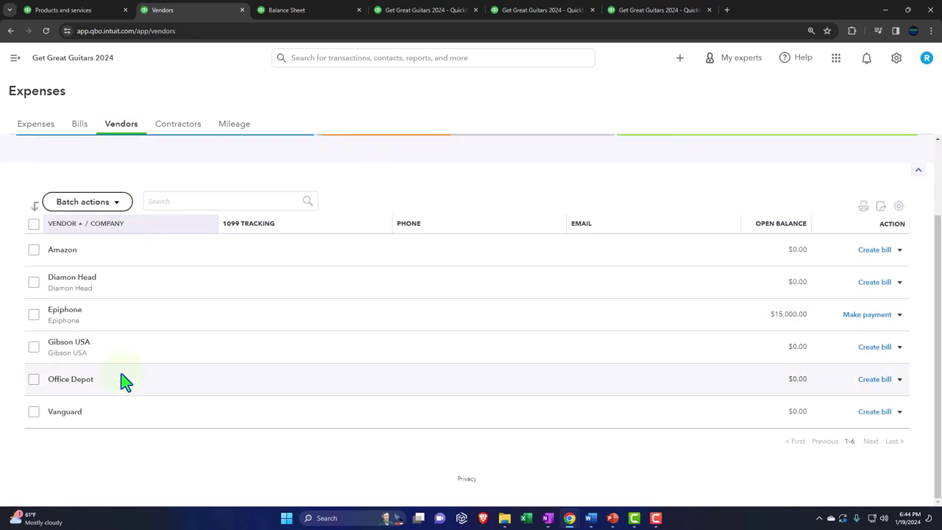
Step: Open Gibson USA's purchase order 1005 from its transaction list, follow its linked check to review it, and close the check
left_click(105, 345)
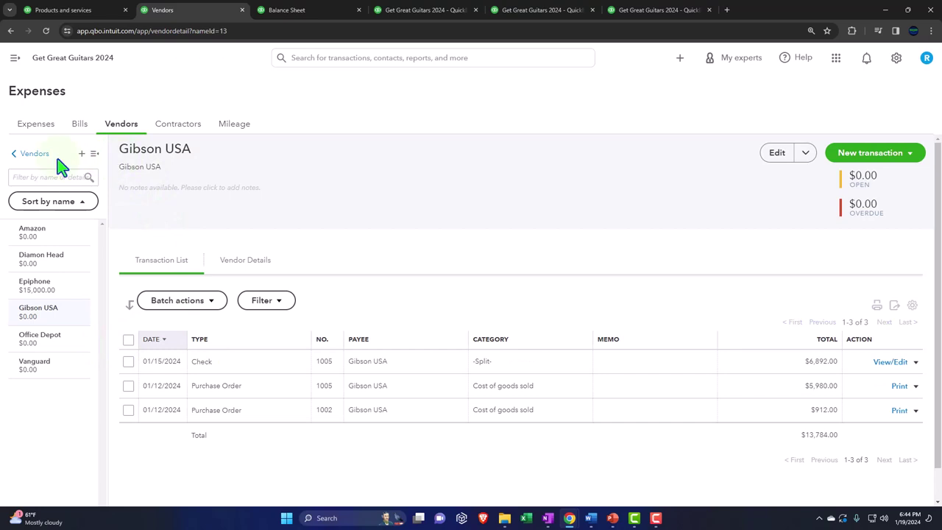
left_click(94, 154)
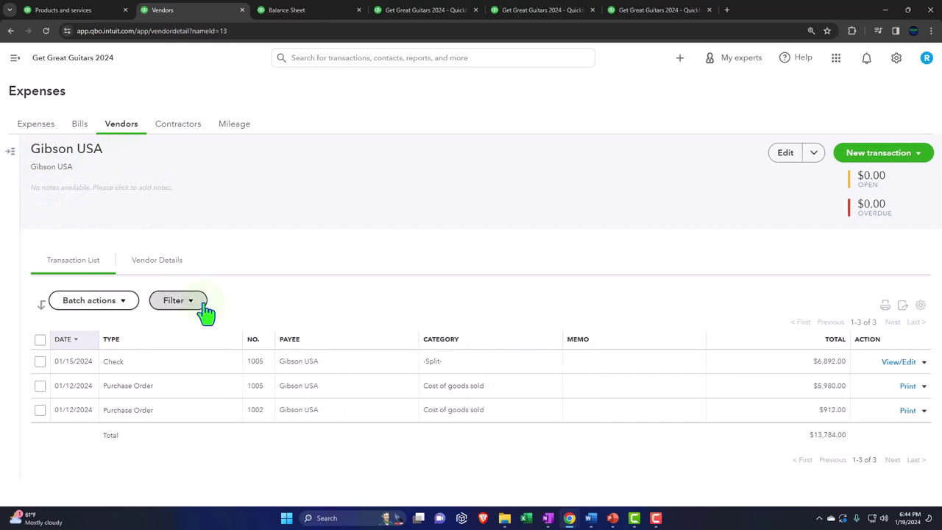
left_click(135, 388)
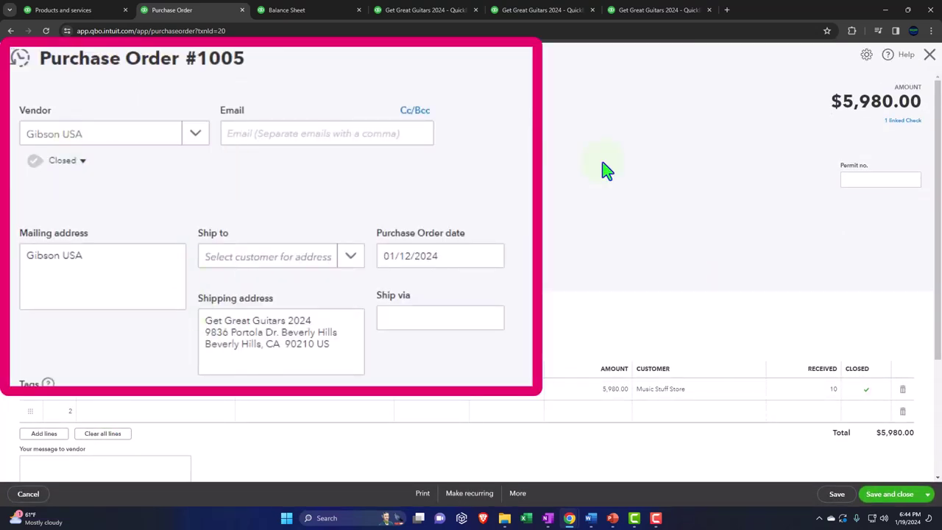
left_click(877, 159)
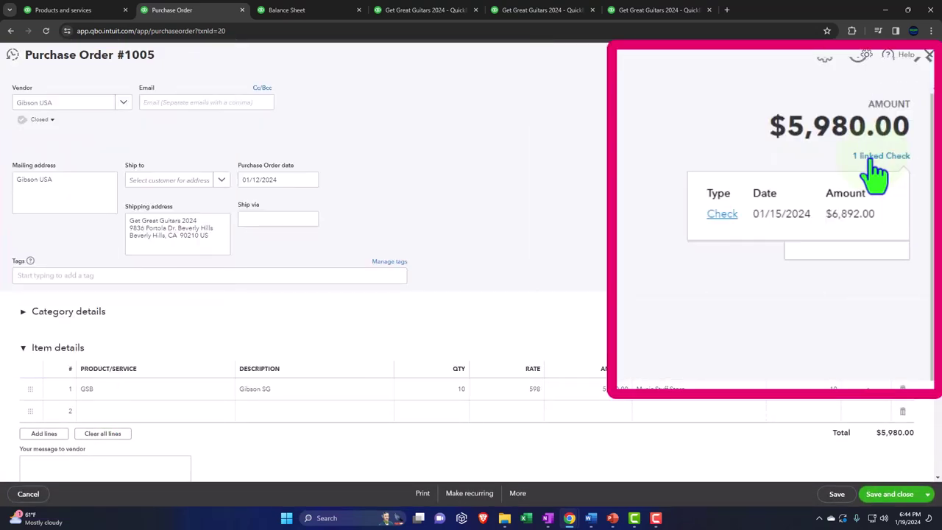
left_click(725, 214)
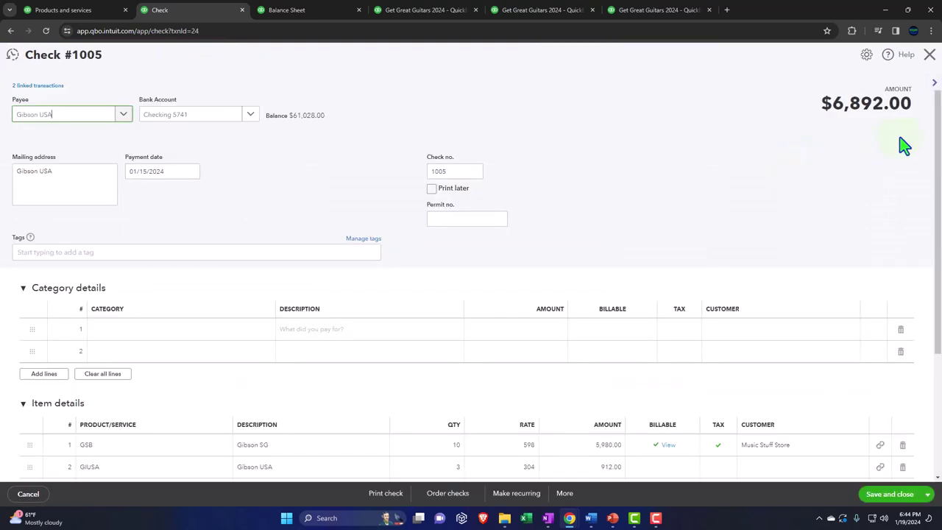
left_click(933, 62)
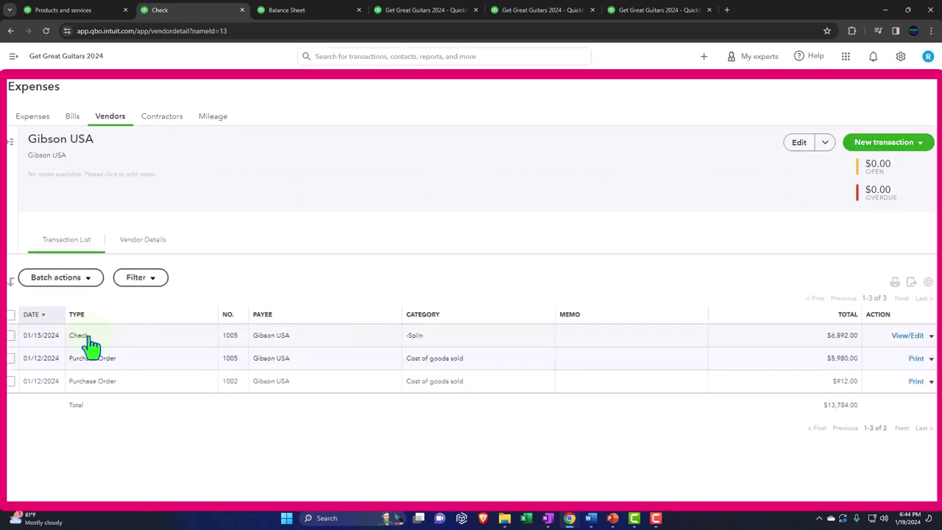
Step: Reopen Gibson USA's check 1005, view its linked purchase orders, close it, and return to the full Vendors list
left_click(88, 338)
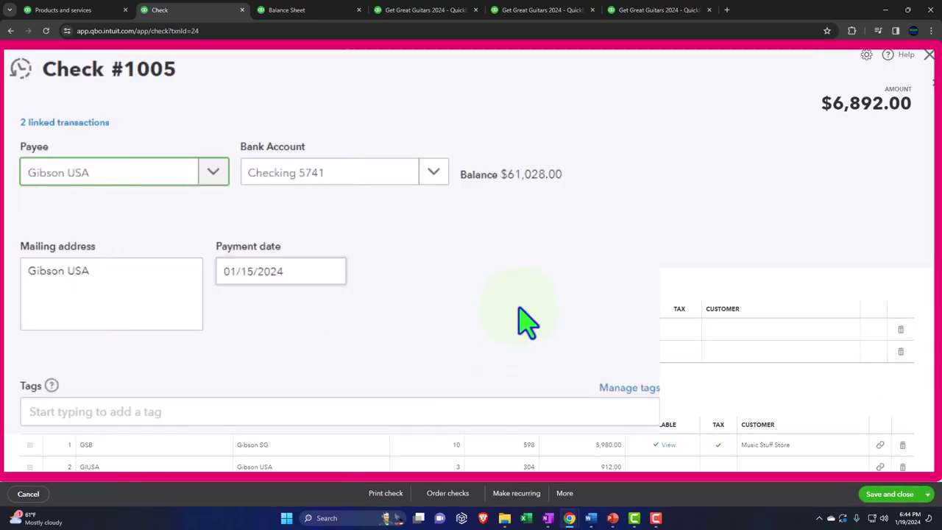
left_click(87, 128)
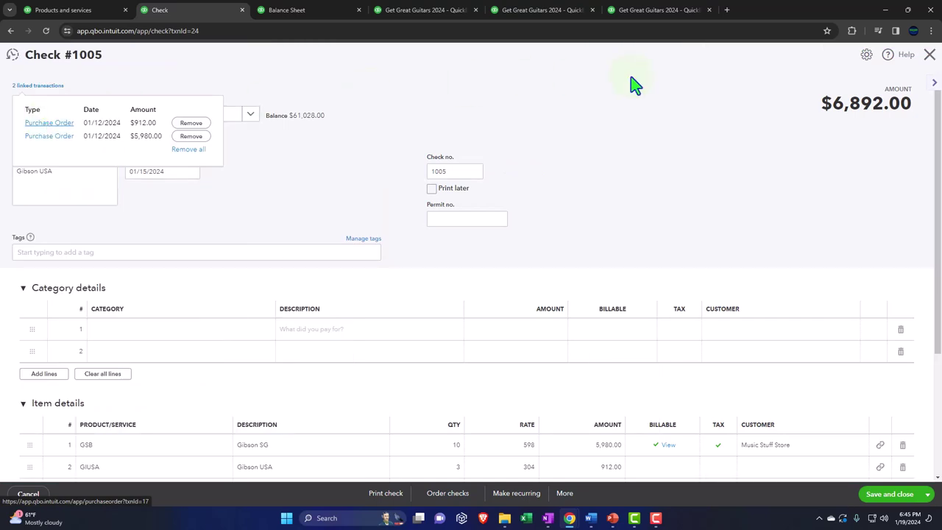
left_click(930, 57)
left_click(930, 59)
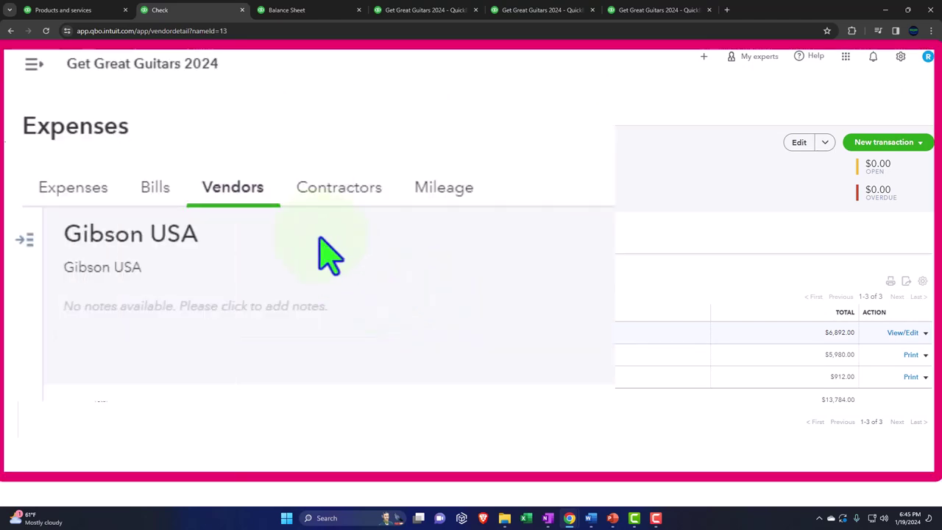
left_click(30, 245)
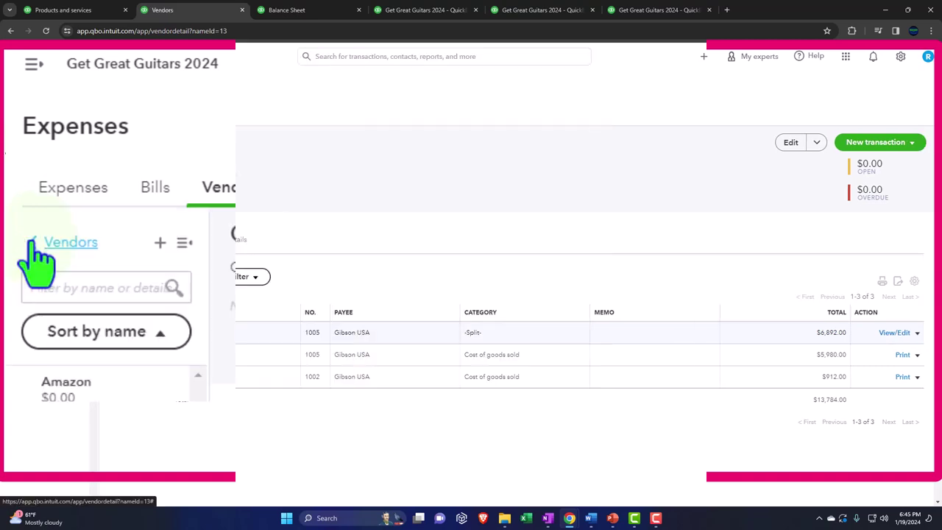
left_click(29, 145)
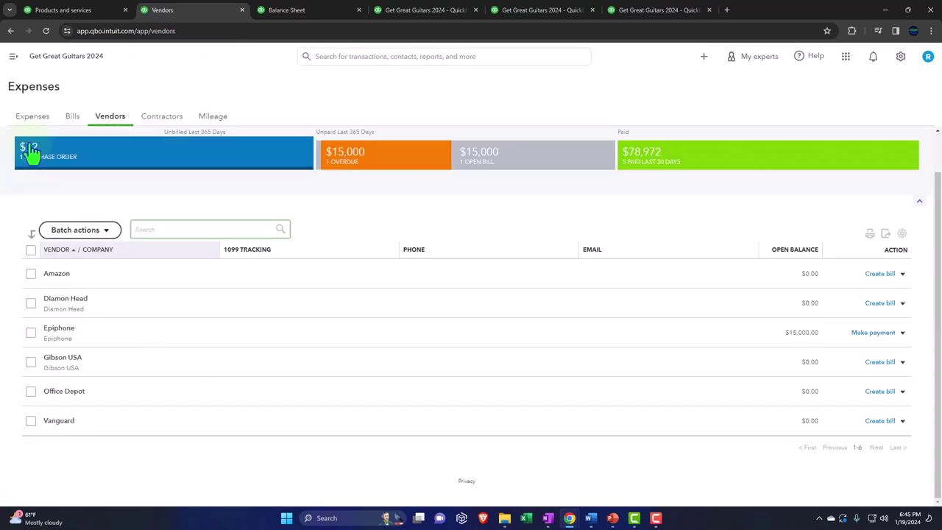
Step: Narrow the Vendors list to unbilled purchase orders, and start a new check with Diamon Head as the payee
left_click(199, 133)
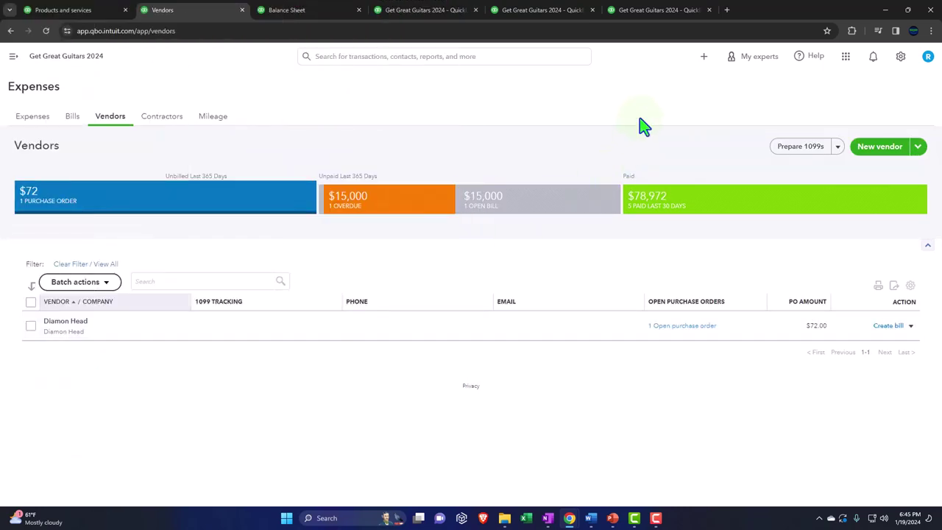
left_click(702, 57)
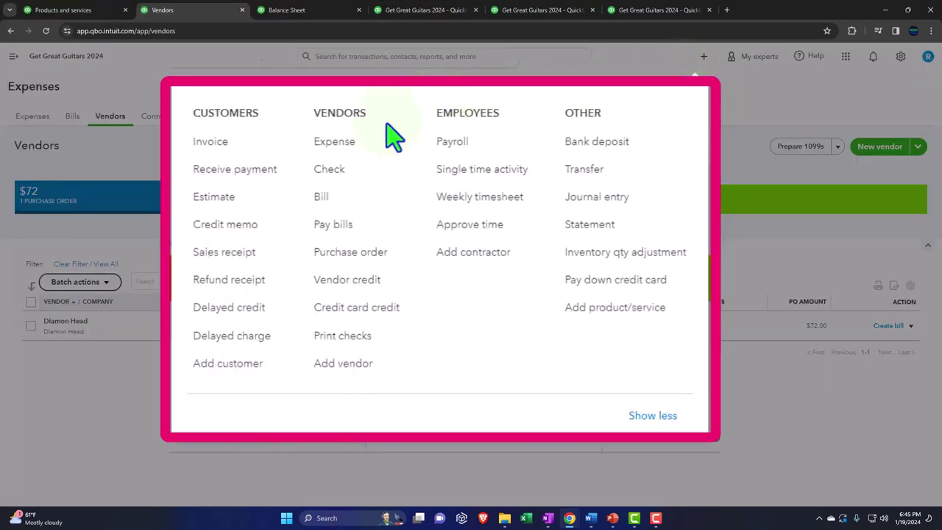
left_click(328, 169)
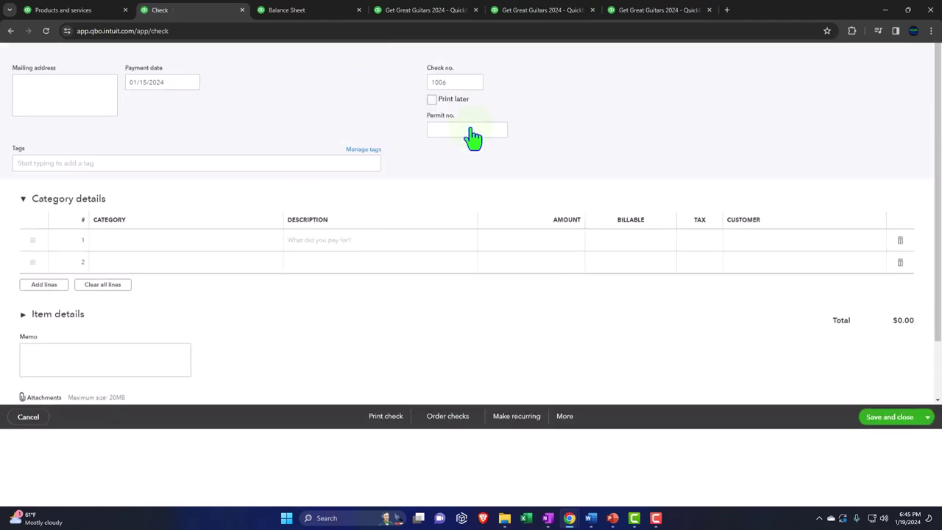
type("dia")
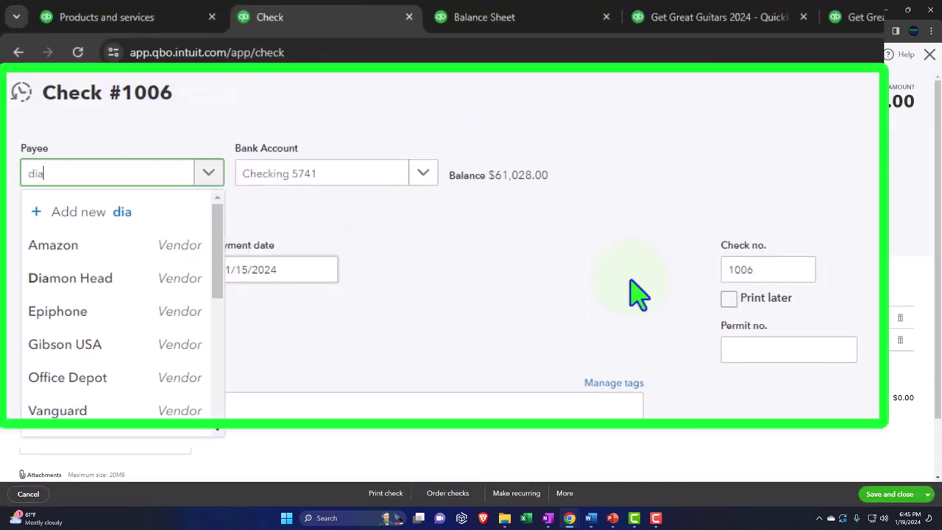
key("Down")
key("Tab")
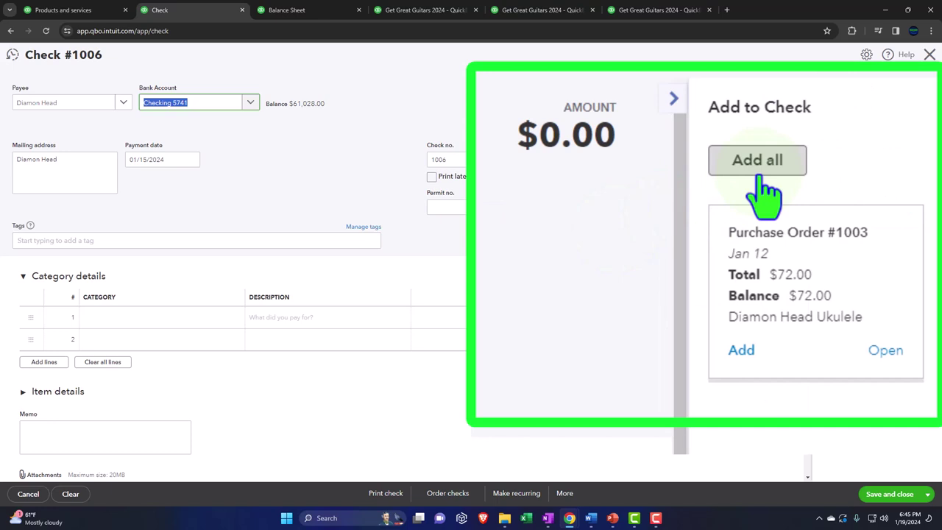
Step: Add Diamon Head's purchase order 1003 to the check, go through the header fields, and collapse the category details
left_click(757, 173)
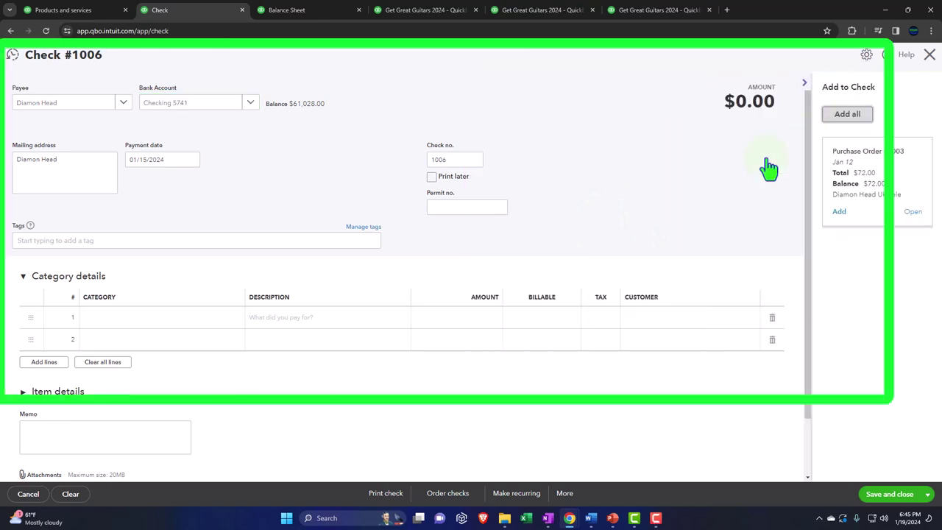
left_click(205, 103)
left_click(205, 103)
key("Tab")
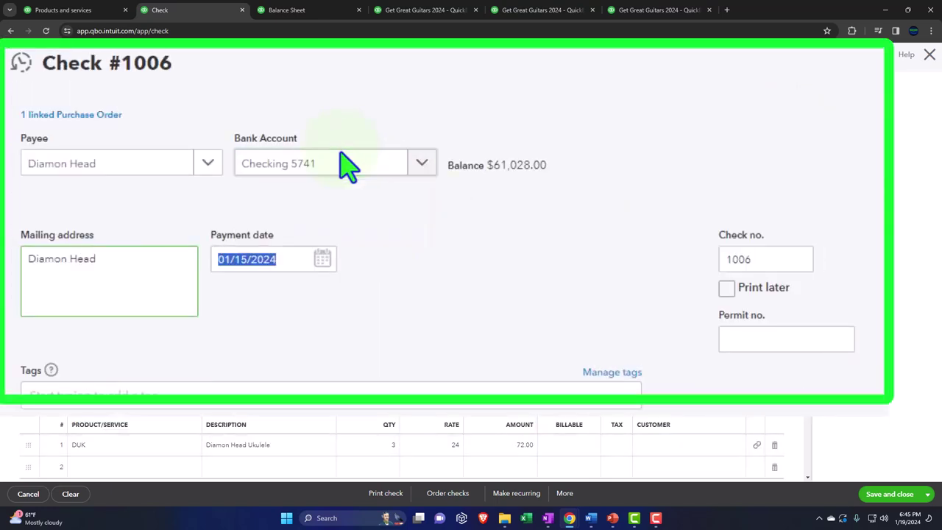
key("Tab")
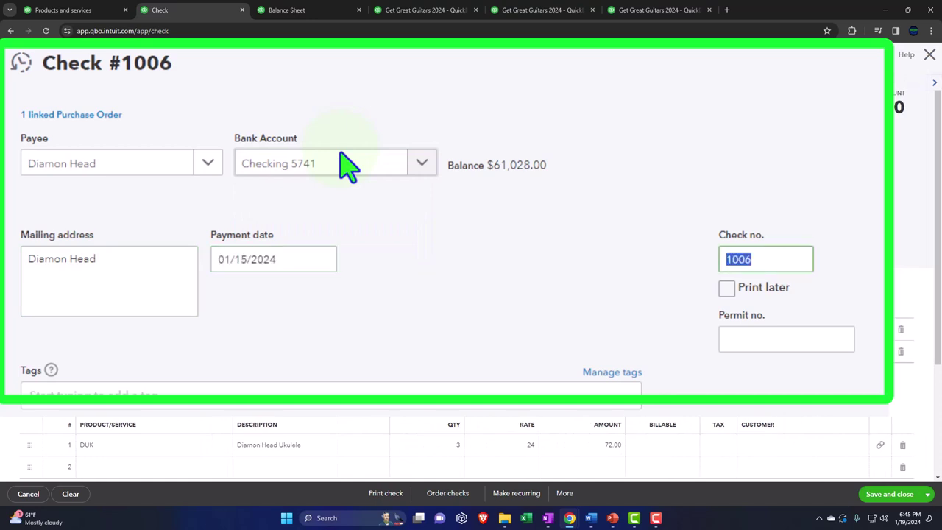
key("Tab")
key("Tab")
key("Tab")
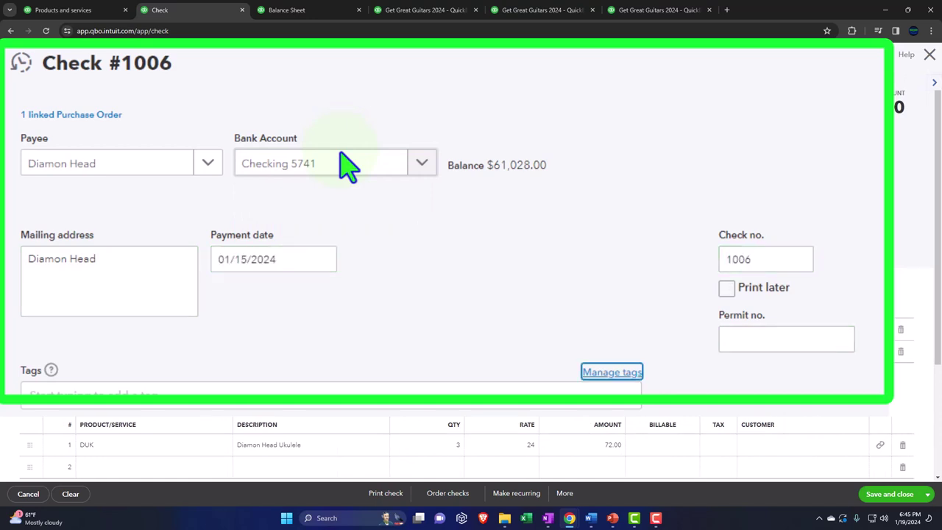
key("Tab")
key("Tab")
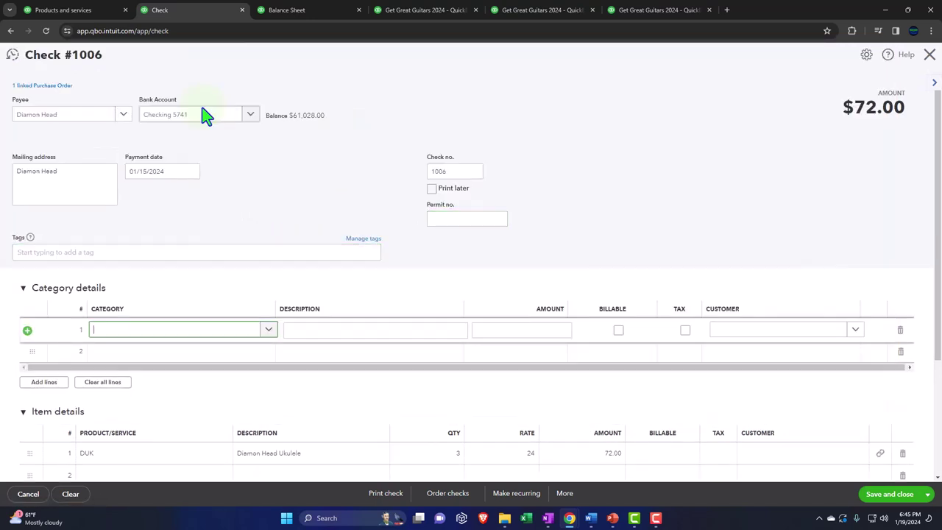
left_click(22, 287)
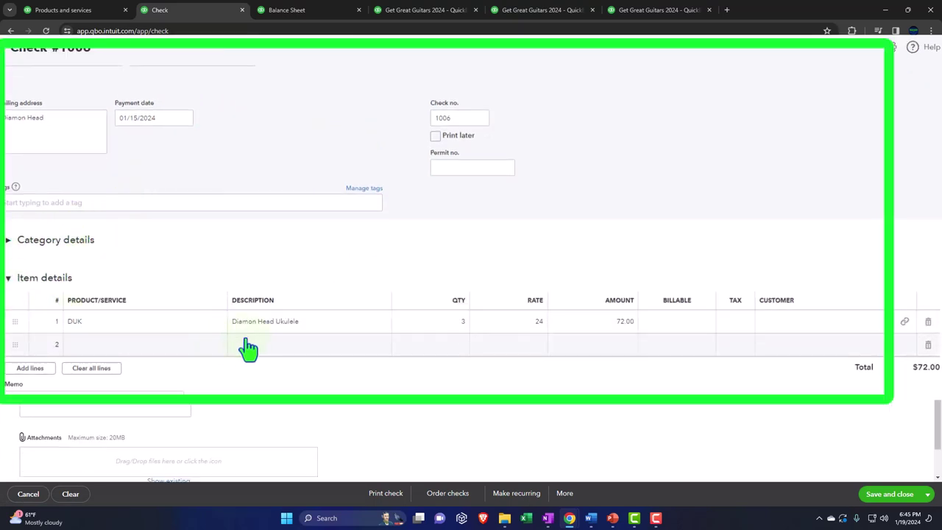
Step: Review the Diamon Head Ukulele line and the total, and save and close check 1006
mouse_move(423, 333)
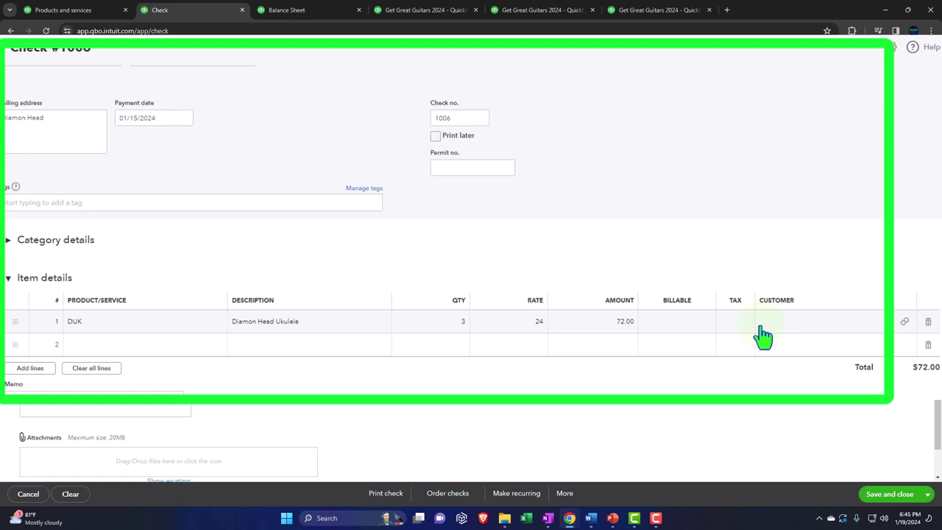
key("ctrl+plus")
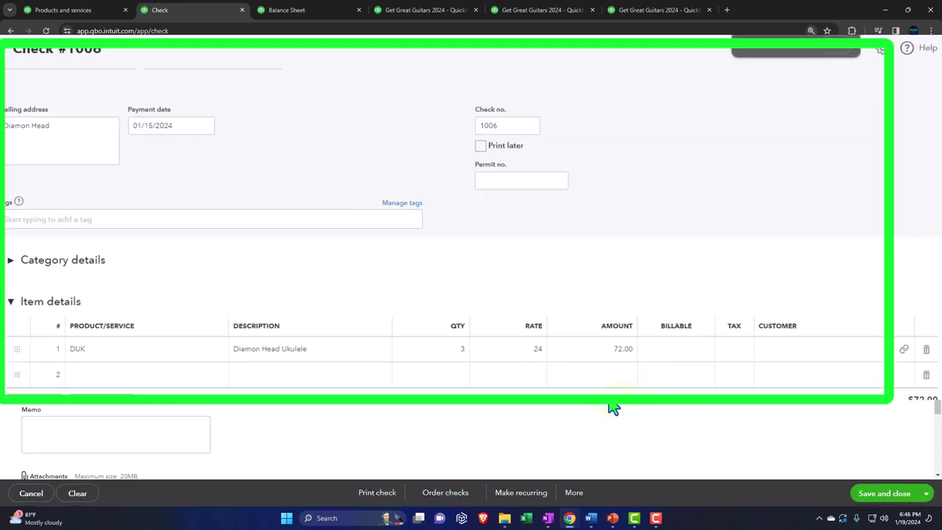
scroll(543, 386, "down", 1)
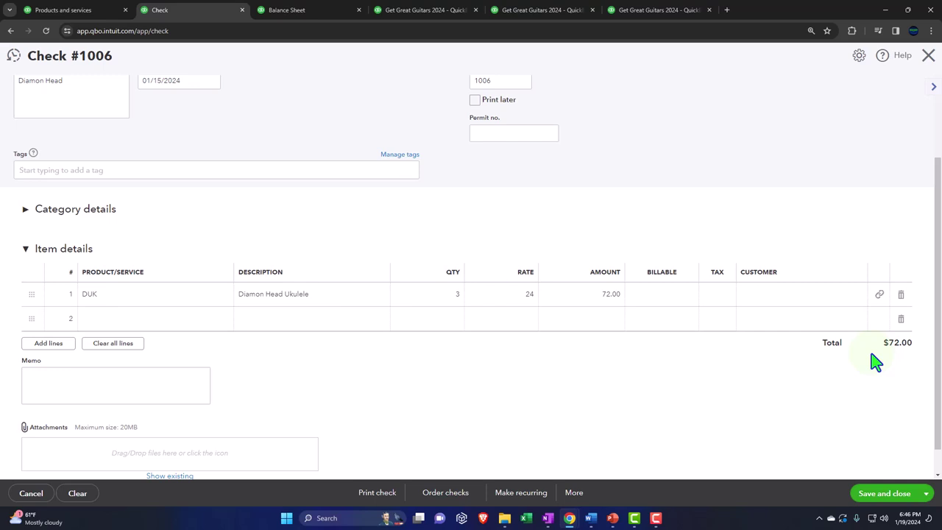
left_click(883, 493)
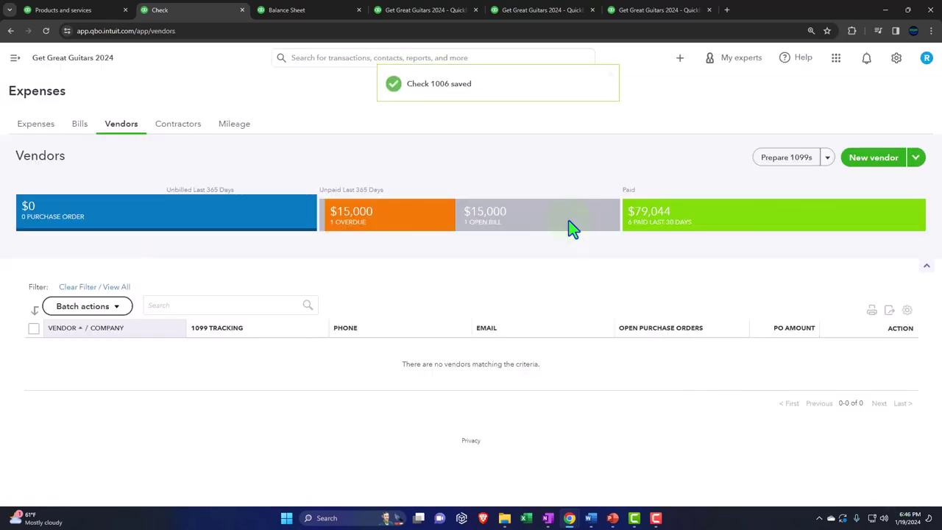
Step: Rerun the Balance Sheet report for 01/01/2024 to 01/31/2024
left_click(306, 10)
scroll(262, 287, "up", 3)
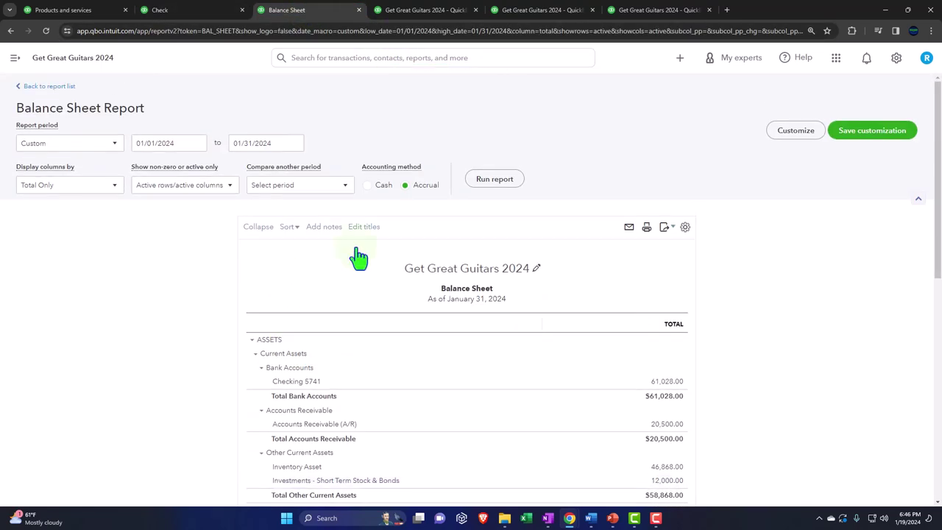
left_click(492, 181)
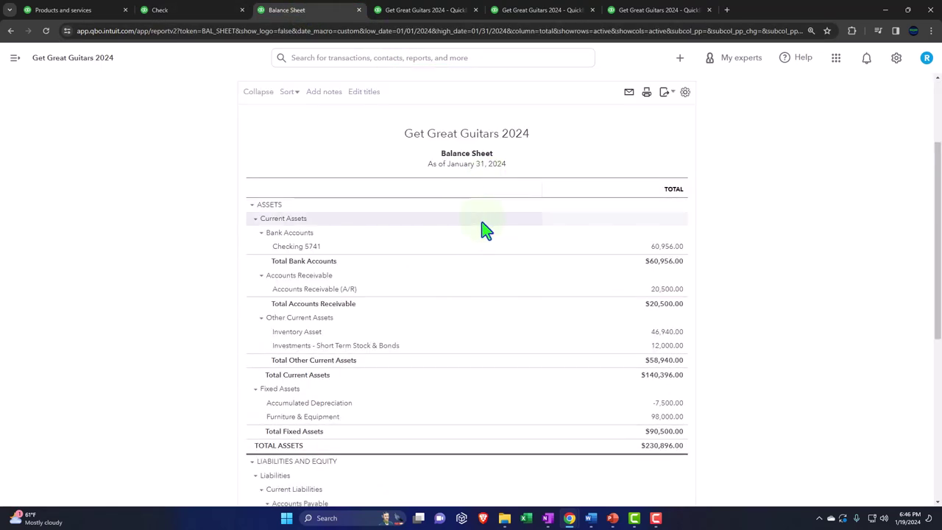
Step: Open the checking account's transaction detail, review check 1006 from it, close the check, and return to the Balance Sheet
left_click(668, 247)
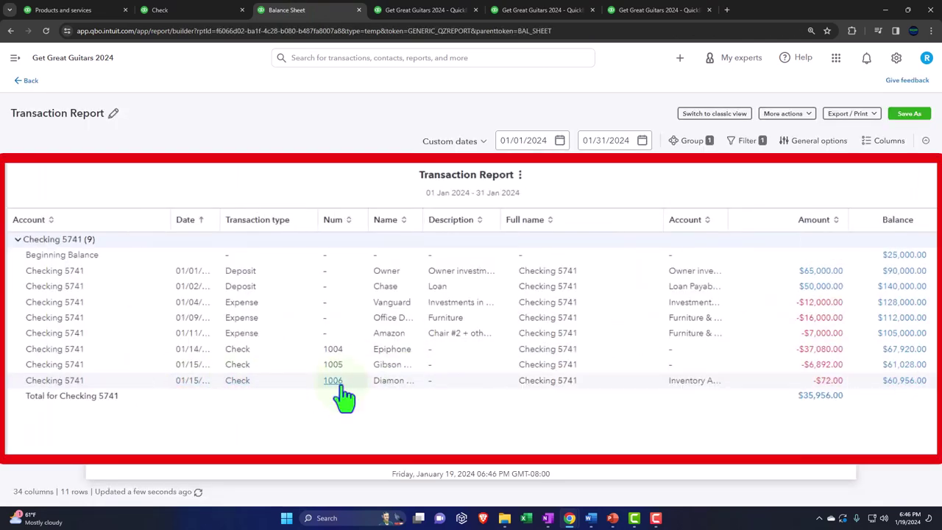
left_click(824, 381)
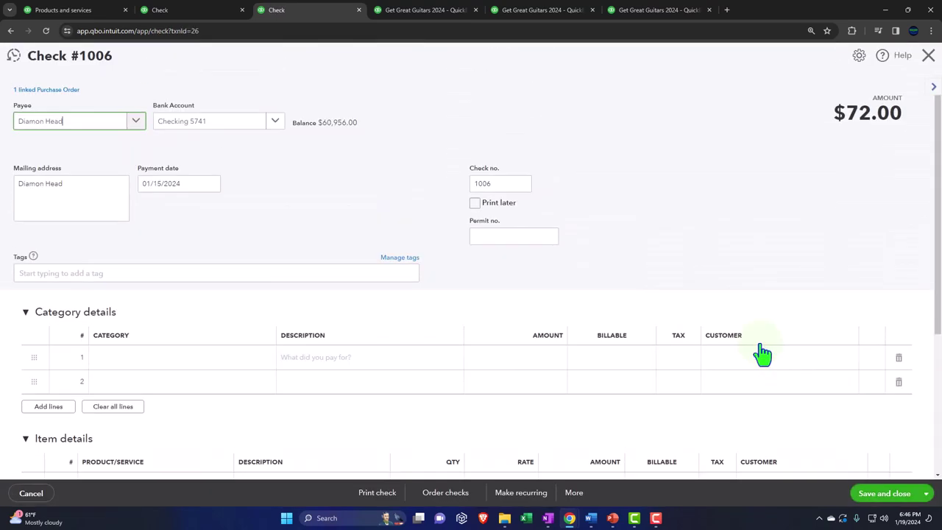
left_click(929, 57)
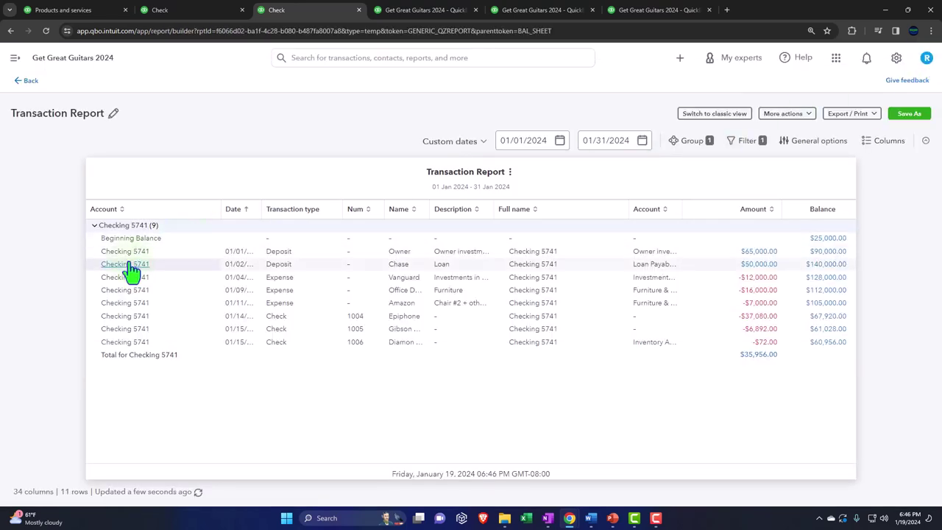
left_click(31, 80)
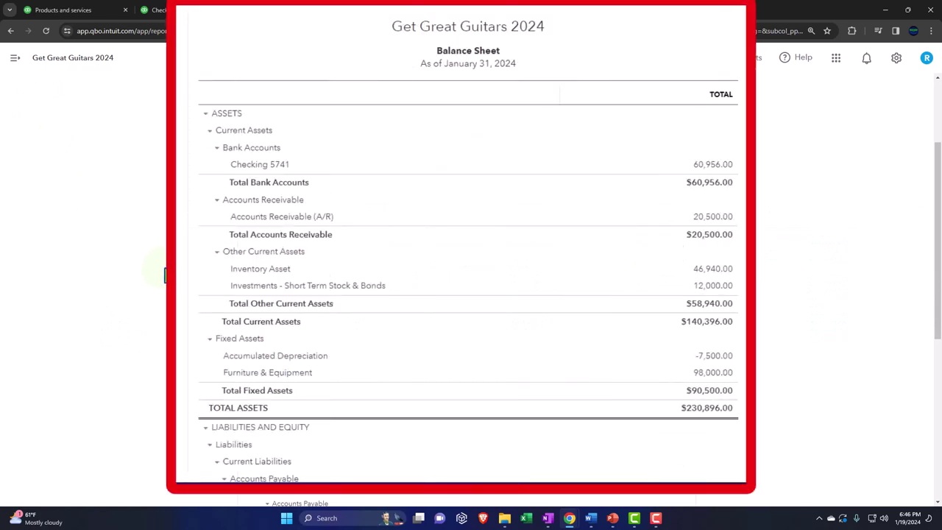
Step: Open the Inventory Asset transaction detail from the Balance Sheet, examine the check 1006 entry, and return to the report
key("ctrl+plus")
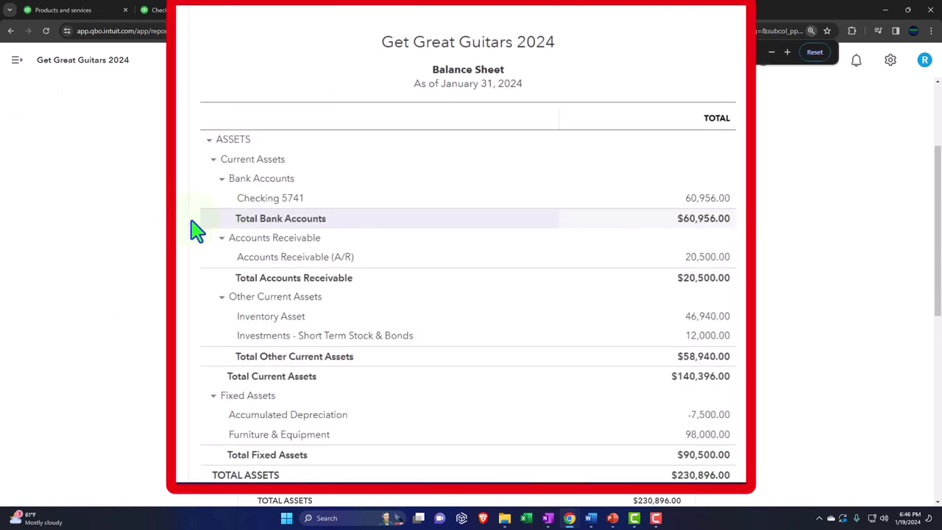
key("ctrl+plus")
key("ctrl+plus")
scroll(471, 294, "down", 2)
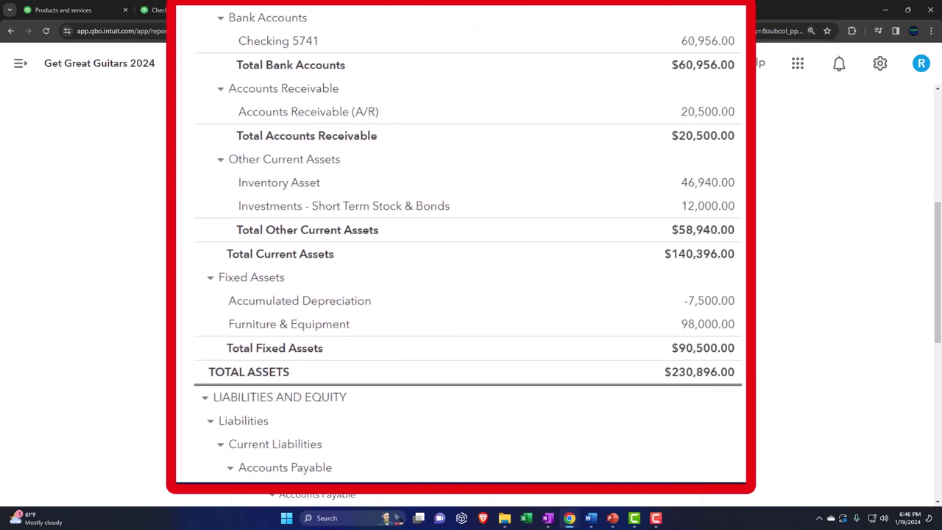
left_click(705, 183)
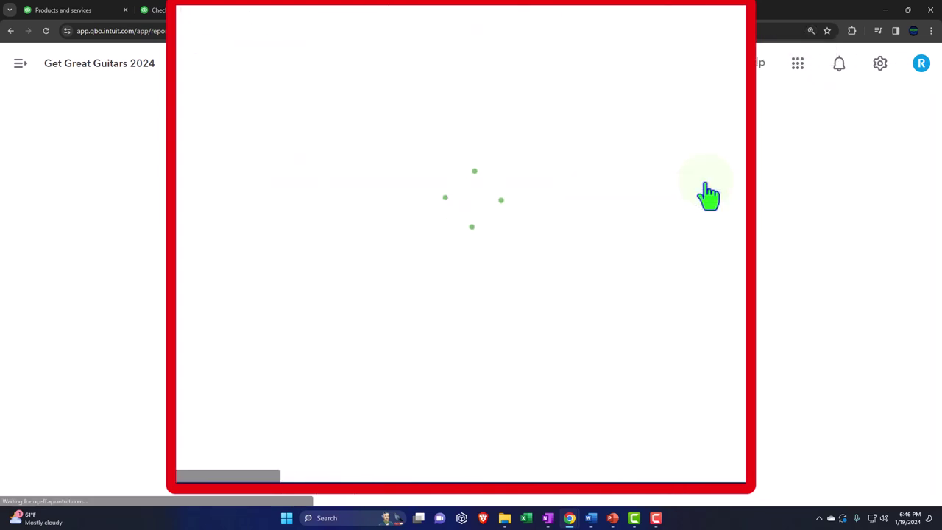
key("ctrl+minus")
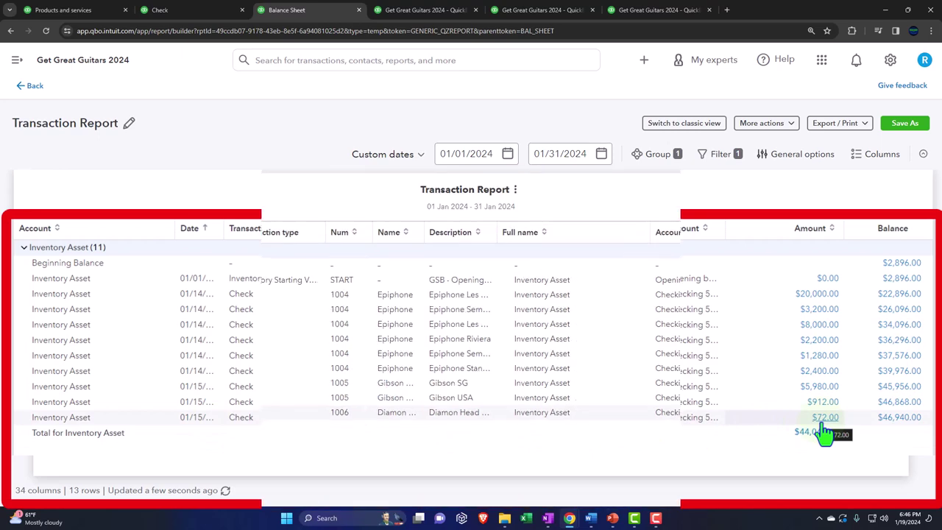
left_click(39, 86)
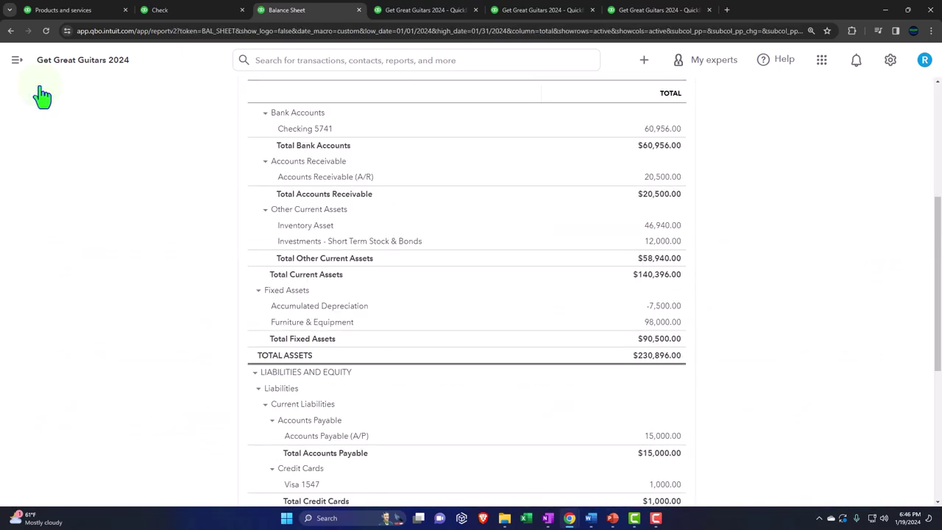
Step: Rerun the Profit and Loss and the Inventory Valuation Summary reports, and examine the item quantities and asset values
left_click(387, 10)
left_click(560, 206)
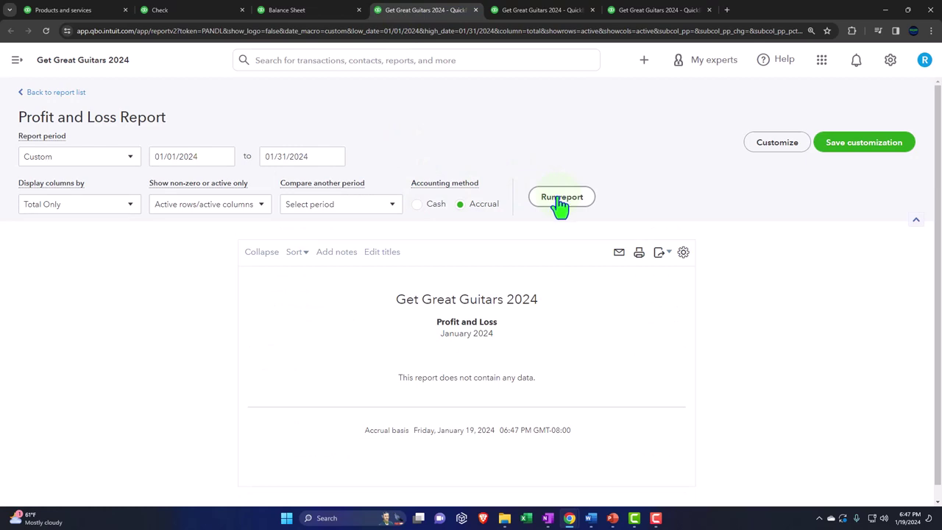
left_click(630, 10)
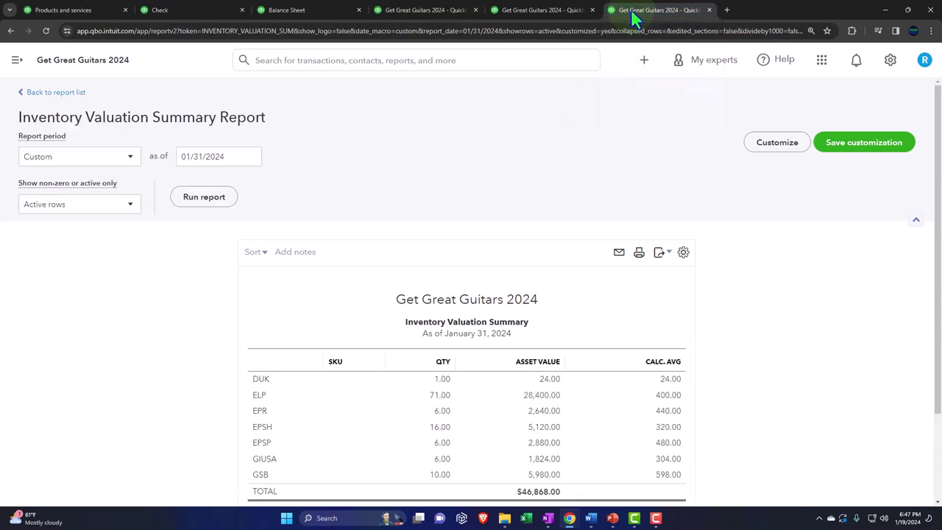
left_click(209, 199)
scroll(209, 200, "down", 1)
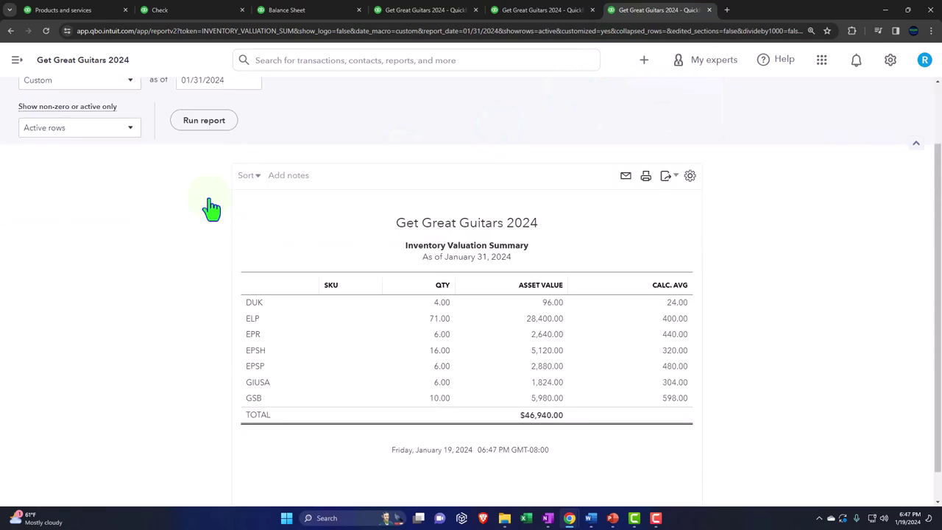
scroll(183, 278, "down", 1)
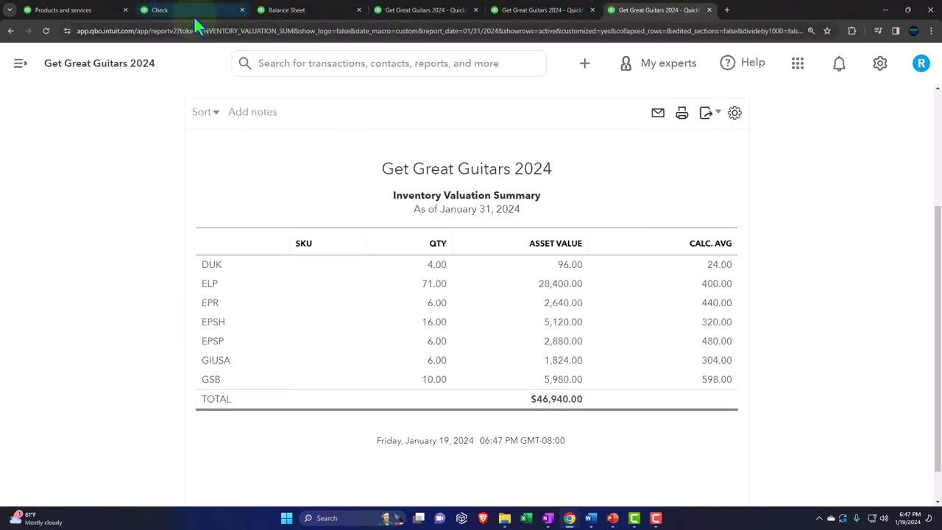
Step: Filter the purchase orders in the expense transactions list to Closed status for the last 12 months
left_click(194, 15)
left_click(286, 12)
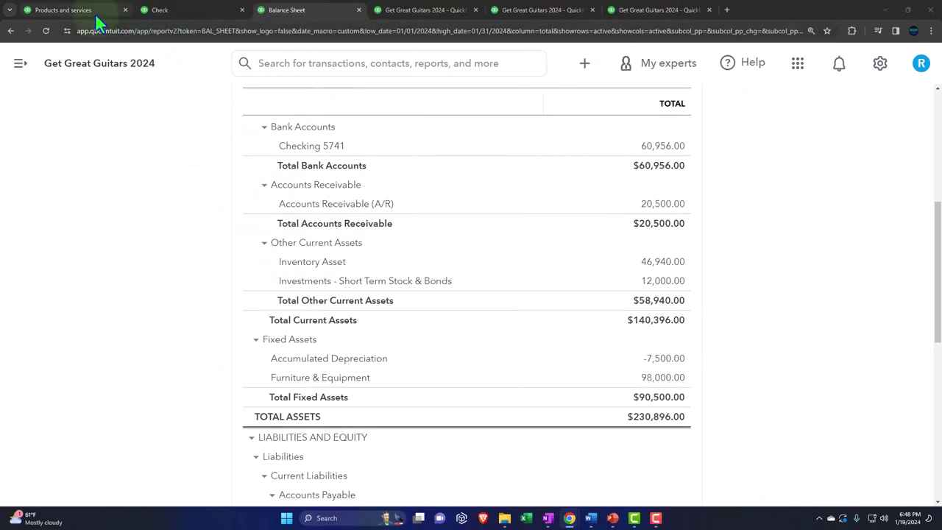
left_click(156, 9)
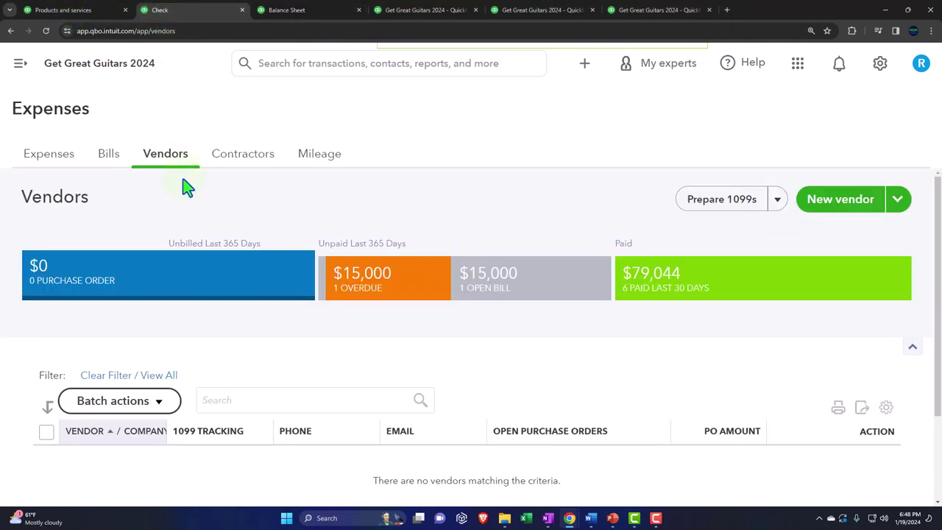
left_click(64, 164)
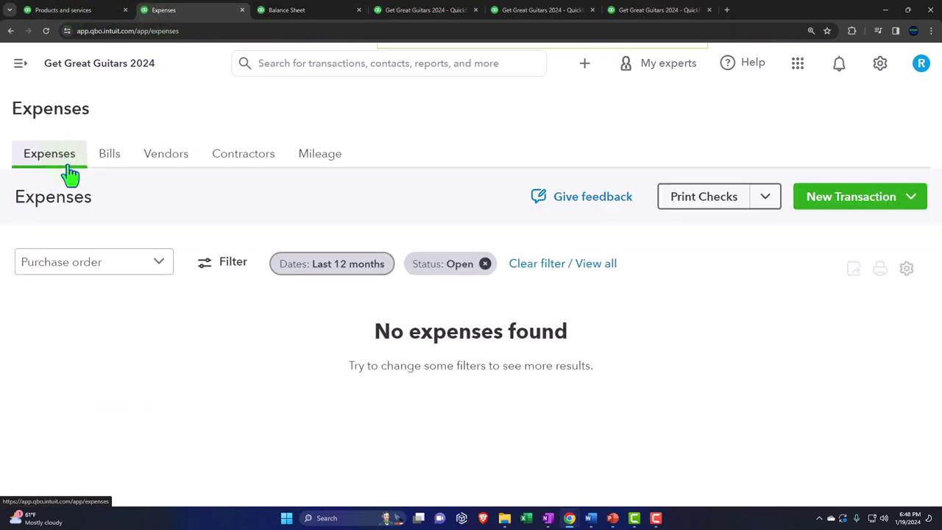
key("ctrl+minus")
left_click(186, 231)
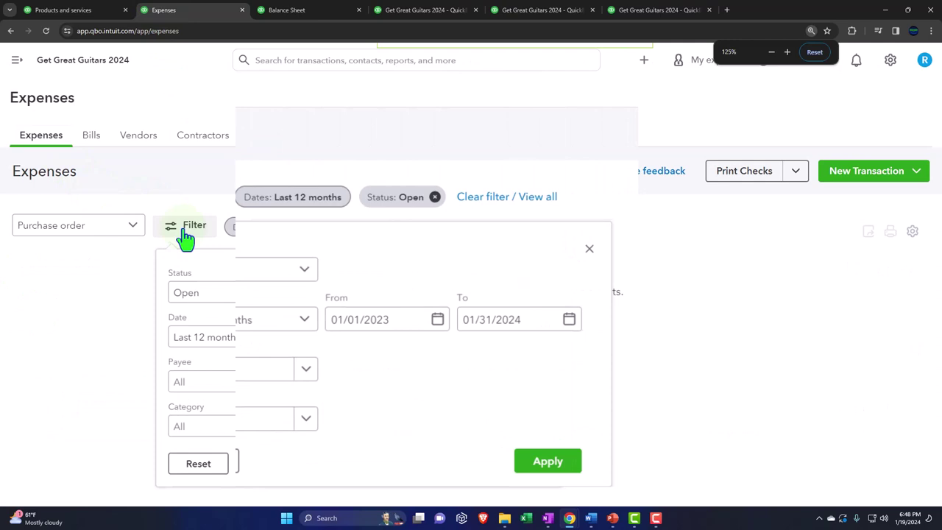
left_click(252, 270)
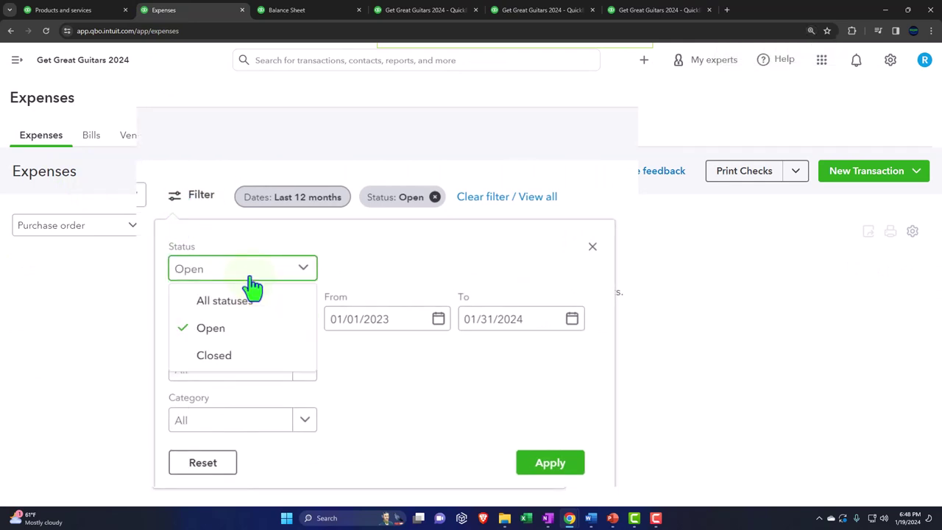
left_click(242, 356)
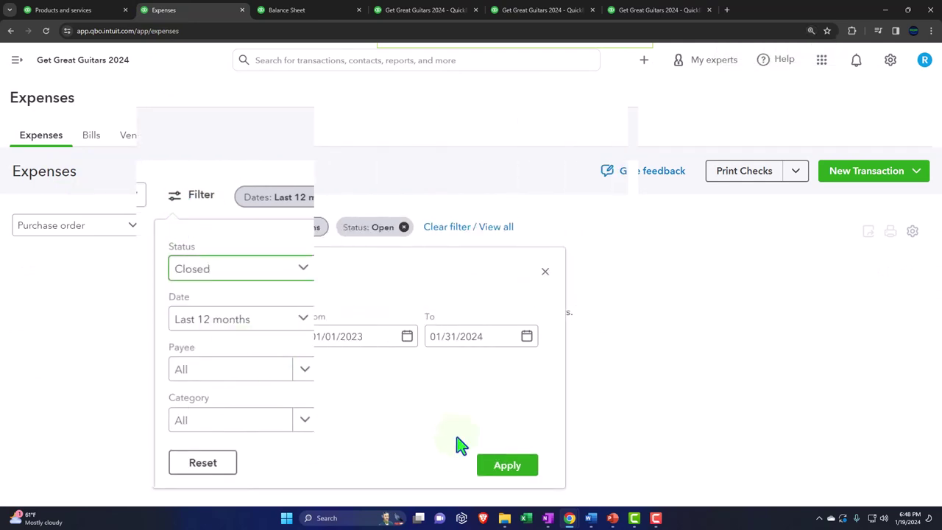
left_click(517, 477)
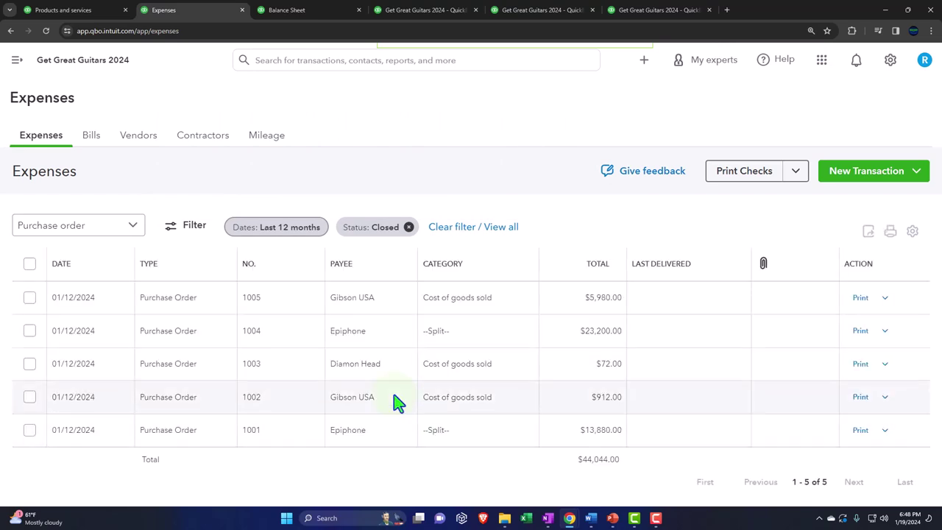
Step: Clear the filter on the vendor list and look through all vendors
left_click(140, 138)
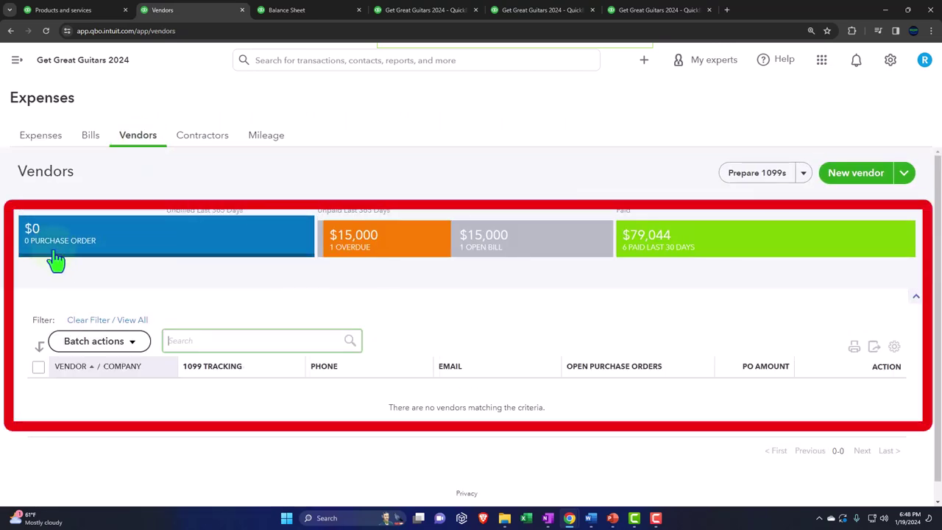
left_click(140, 321)
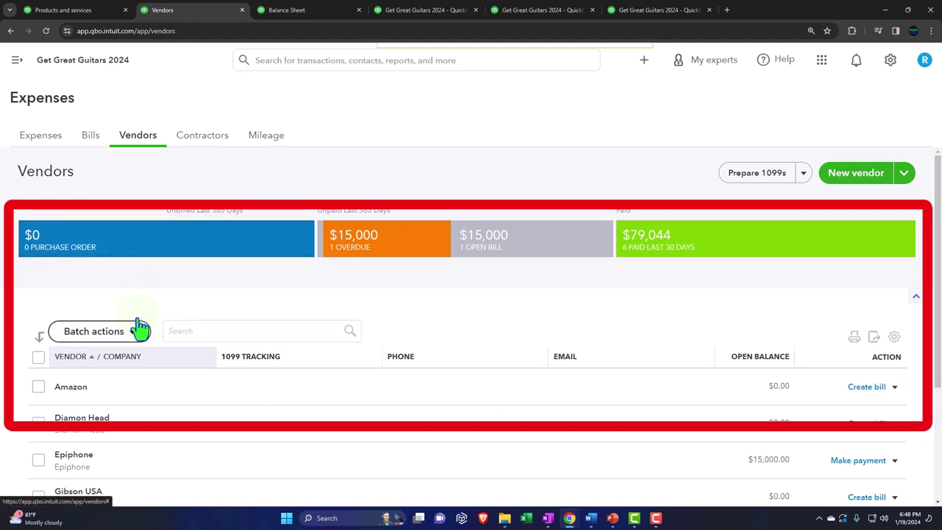
scroll(140, 324, "down", 3)
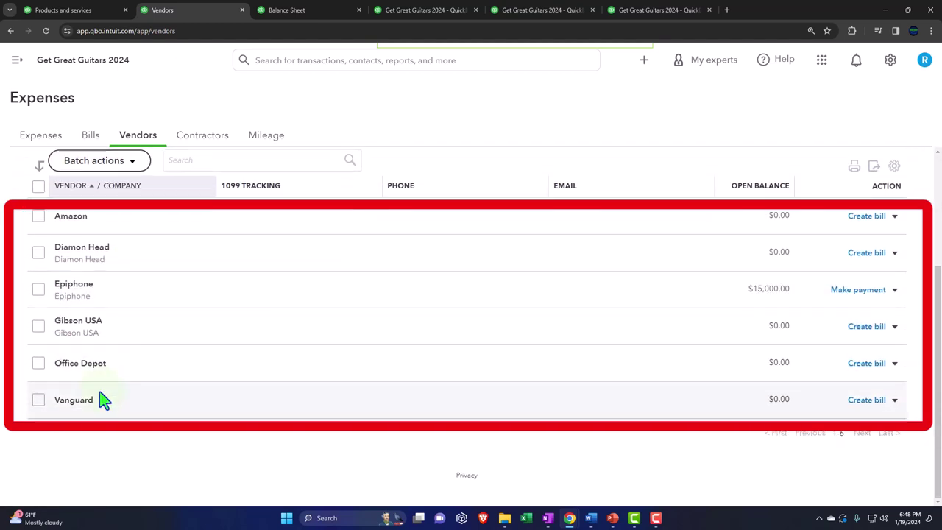
Step: Open Diamon Head's vendor record, check purchase order 1003 for its linked check, and close the order
left_click(76, 254)
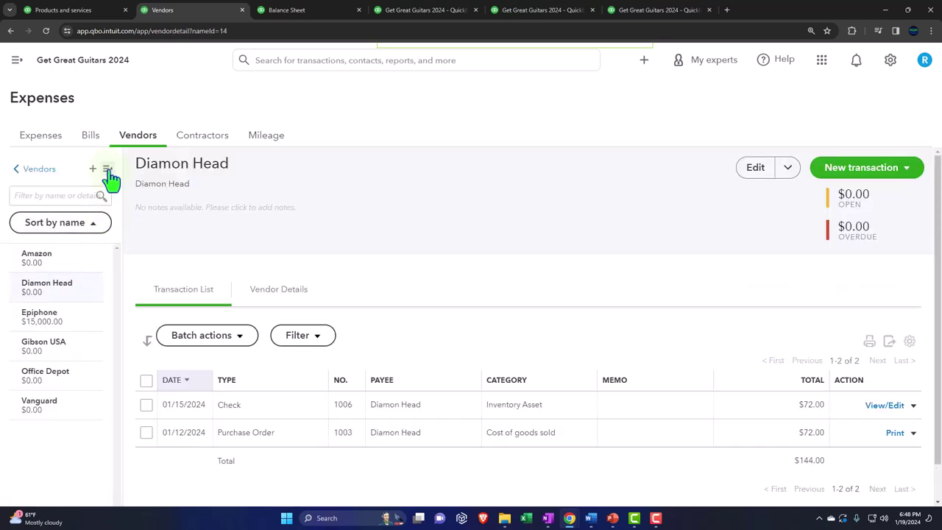
left_click(108, 169)
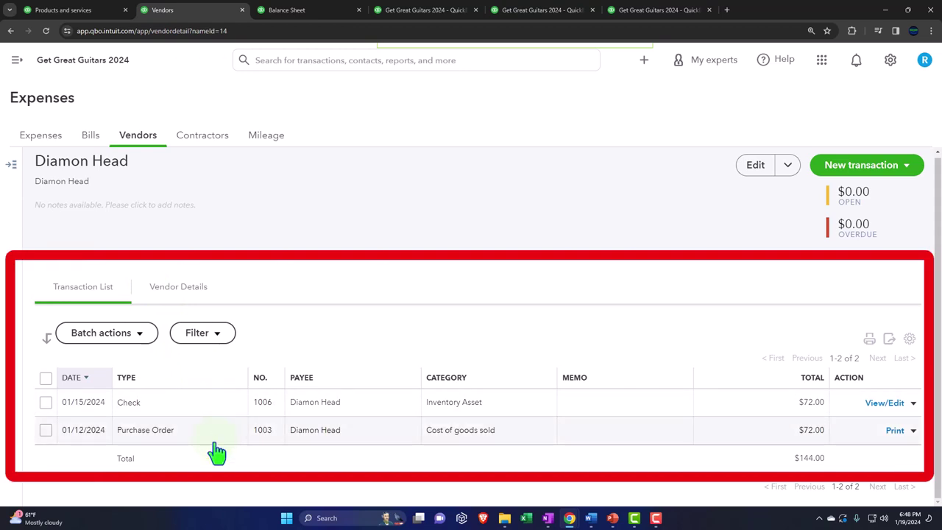
left_click(162, 431)
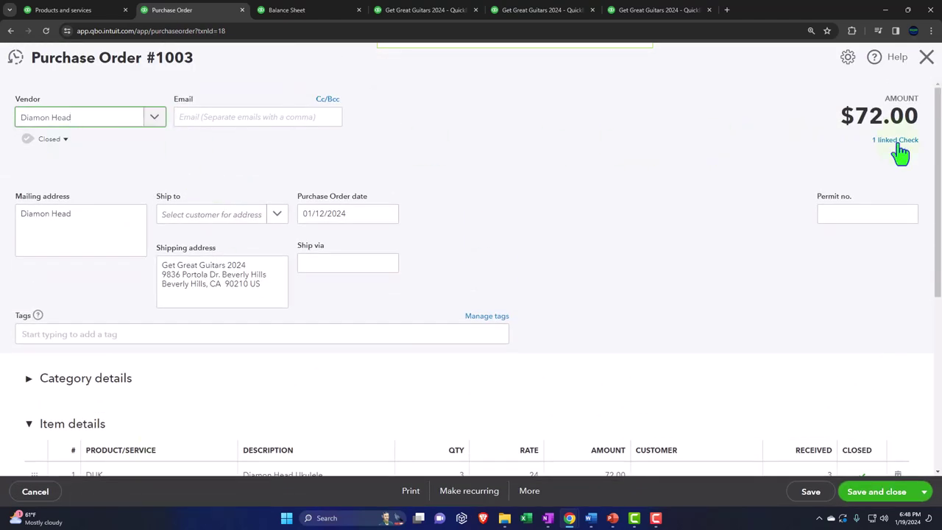
left_click(924, 57)
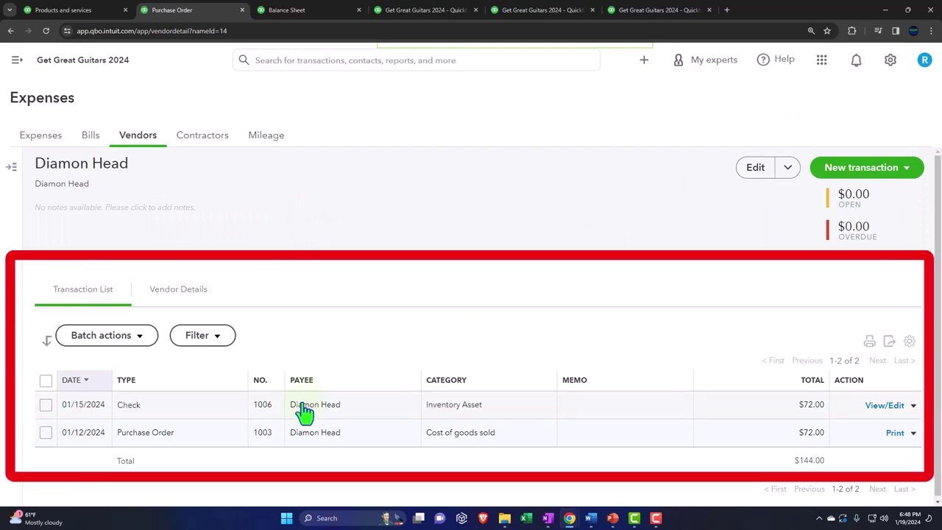
Step: Examine the January 31, 2024 Balance Sheet from assets through equity, and check the January 2024 Profit and Loss report
left_click(309, 11)
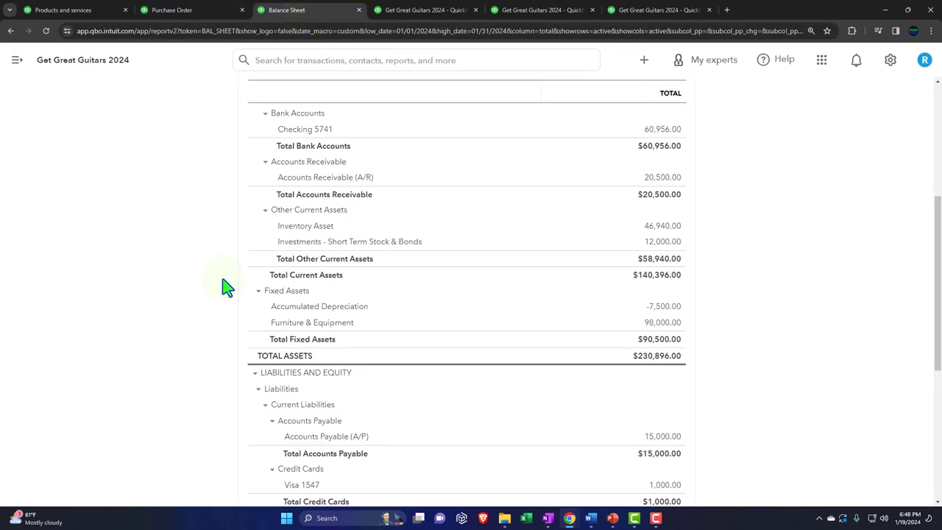
scroll(206, 298, "up", 5)
key("ctrl+plus")
scroll(147, 294, "down", 1)
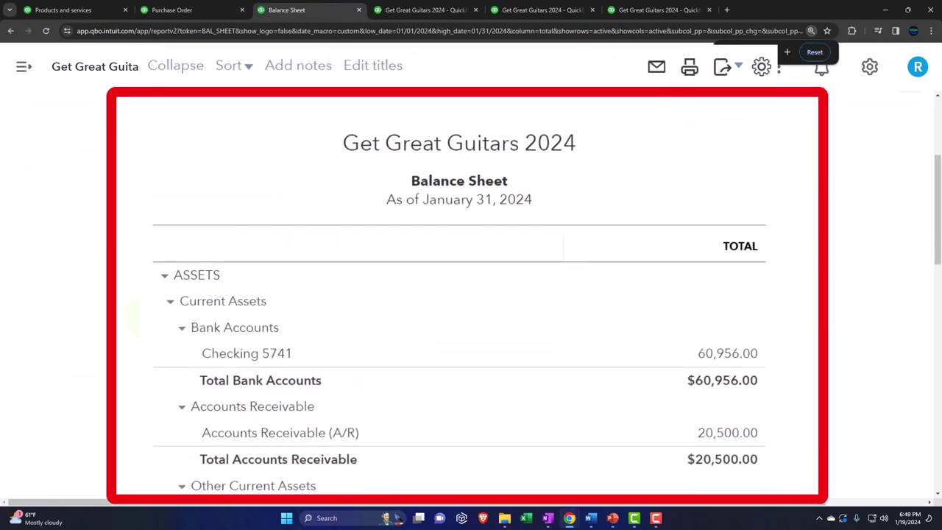
scroll(133, 316, "down", 3)
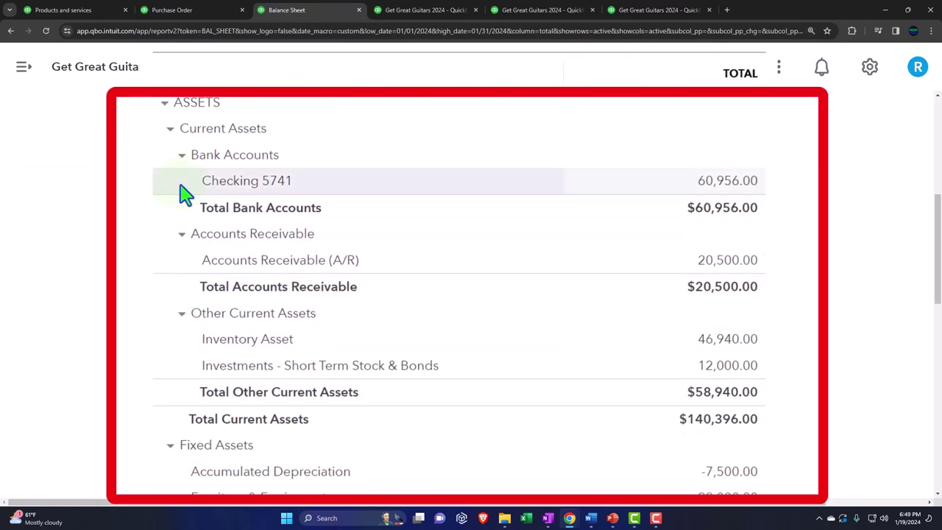
scroll(169, 235, "down", 2)
scroll(169, 236, "up", 3)
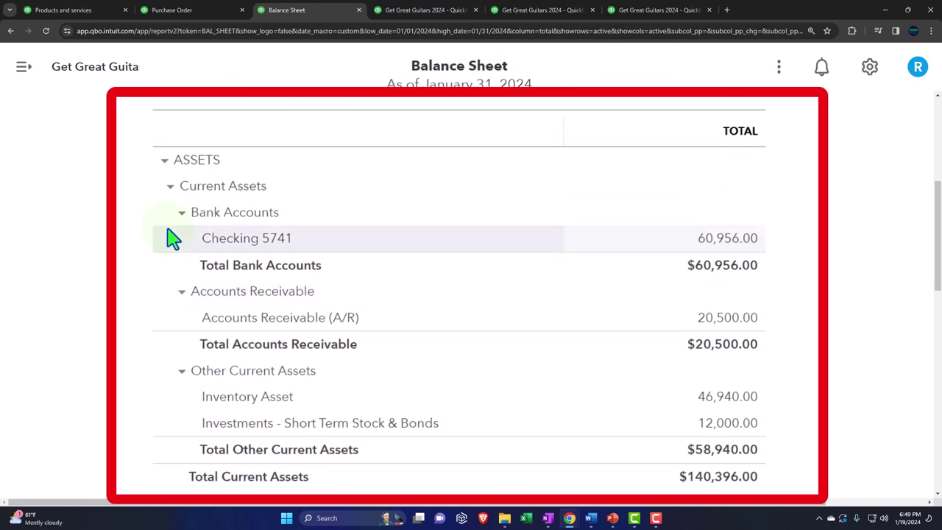
scroll(168, 243, "down", 2)
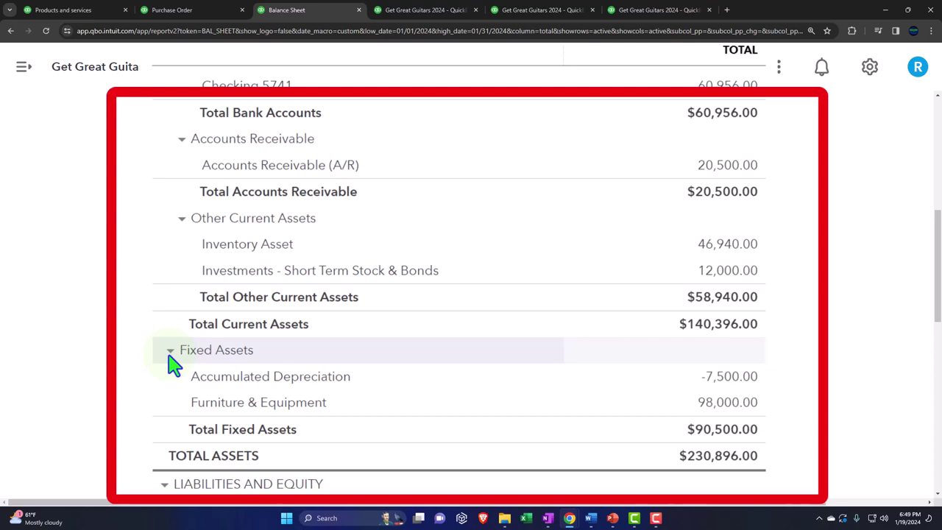
scroll(171, 363, "down", 5)
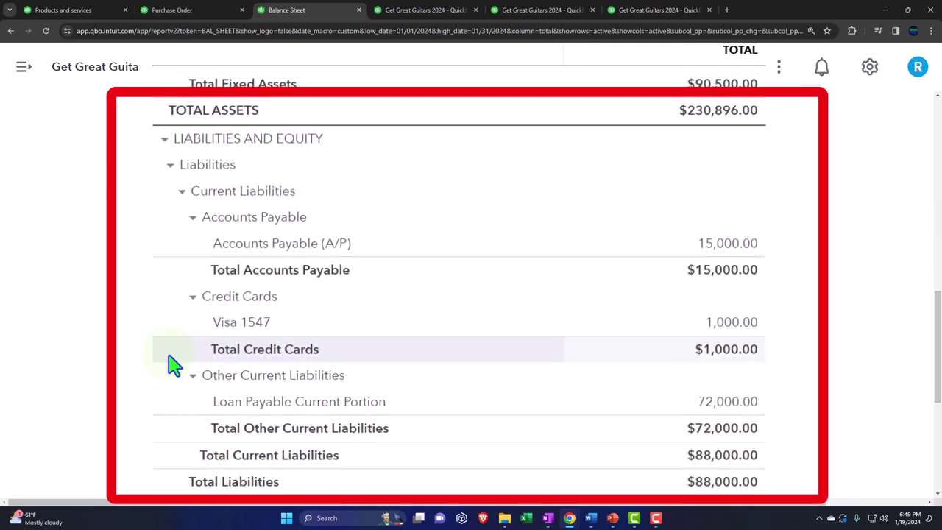
scroll(171, 362, "down", 3)
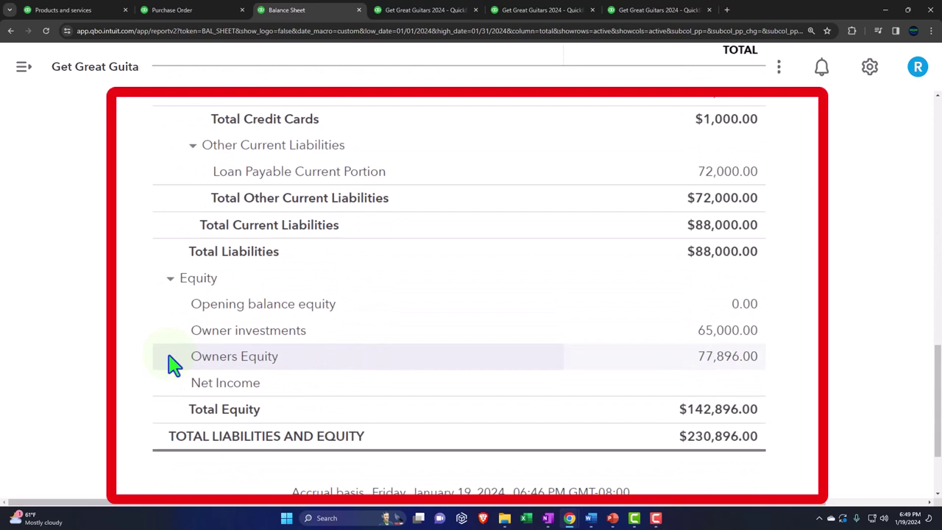
left_click(430, 15)
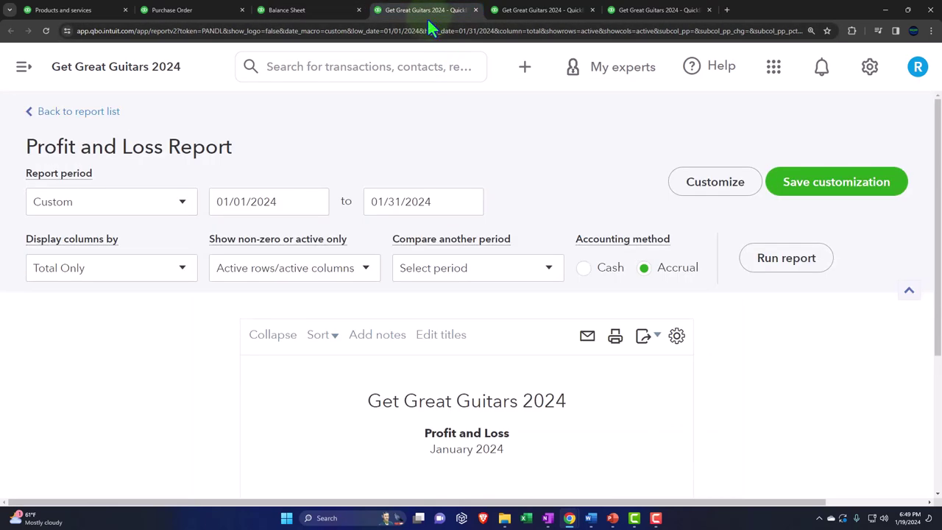
scroll(815, 274, "down", 2)
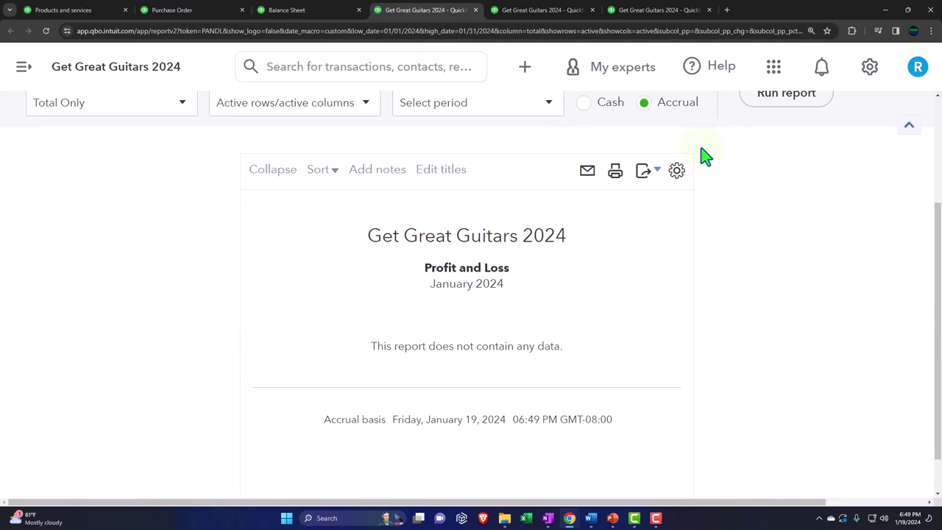
Step: Rerun the Trial Balance as of January 31, 2024 and examine its account balances and debit and credit totals
left_click(543, 12)
scroll(258, 263, "down", 1)
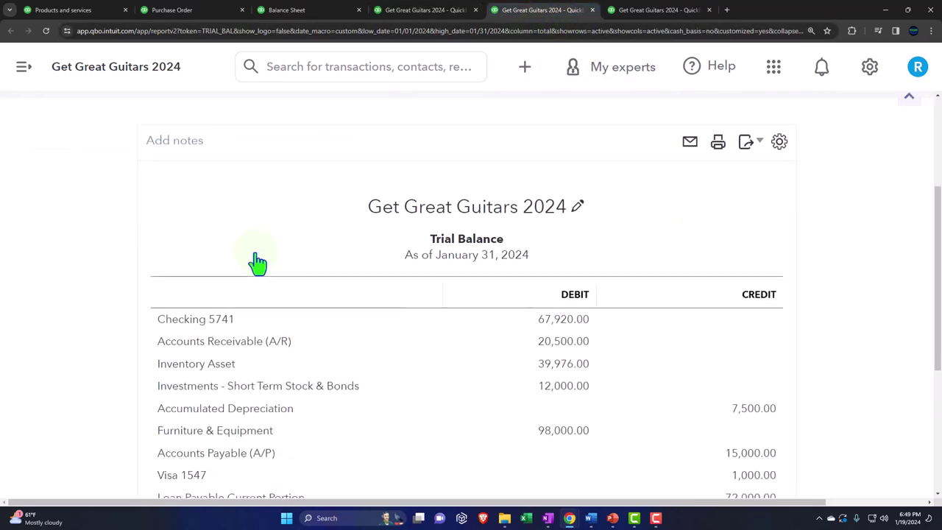
scroll(253, 271, "up", 1)
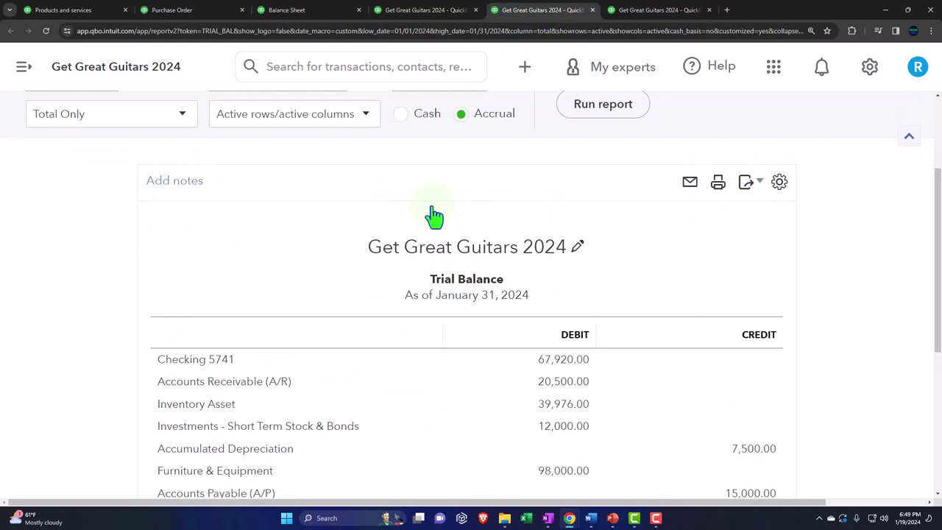
left_click(579, 124)
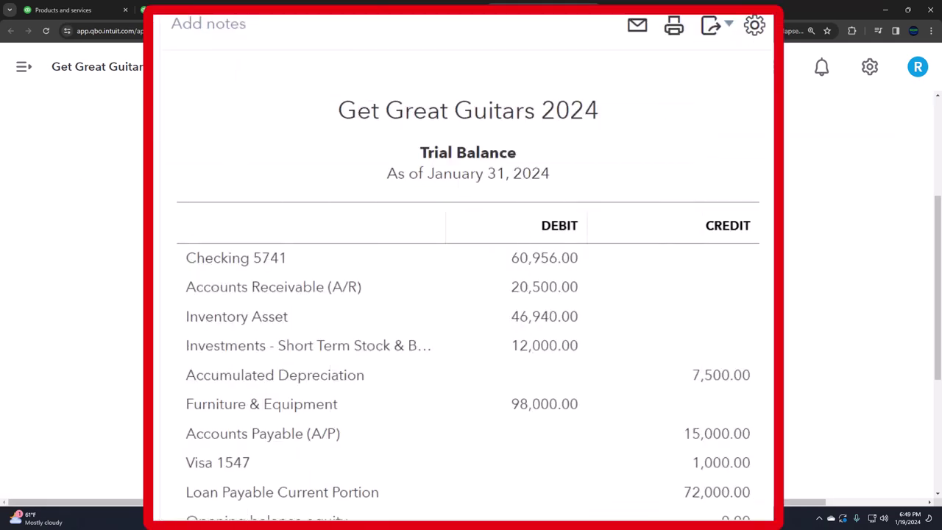
scroll(468, 294, "down", 1)
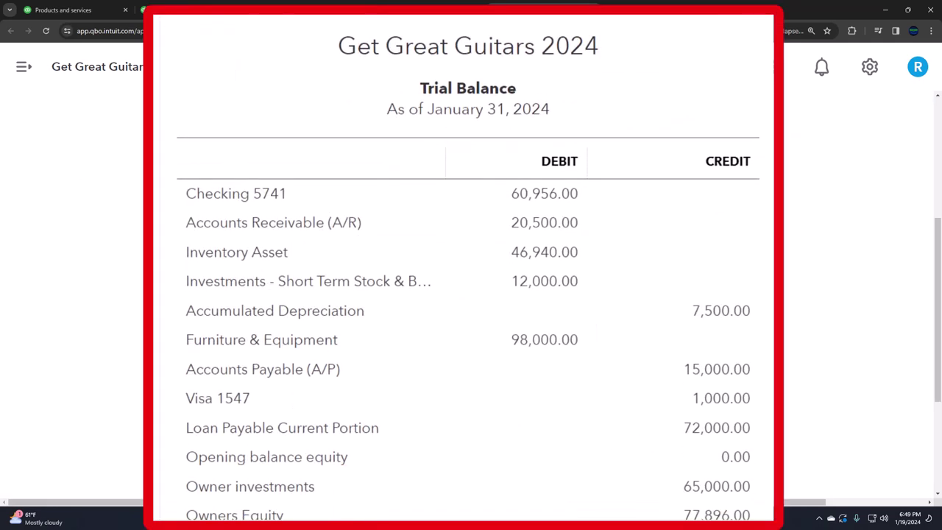
scroll(468, 294, "down", 1)
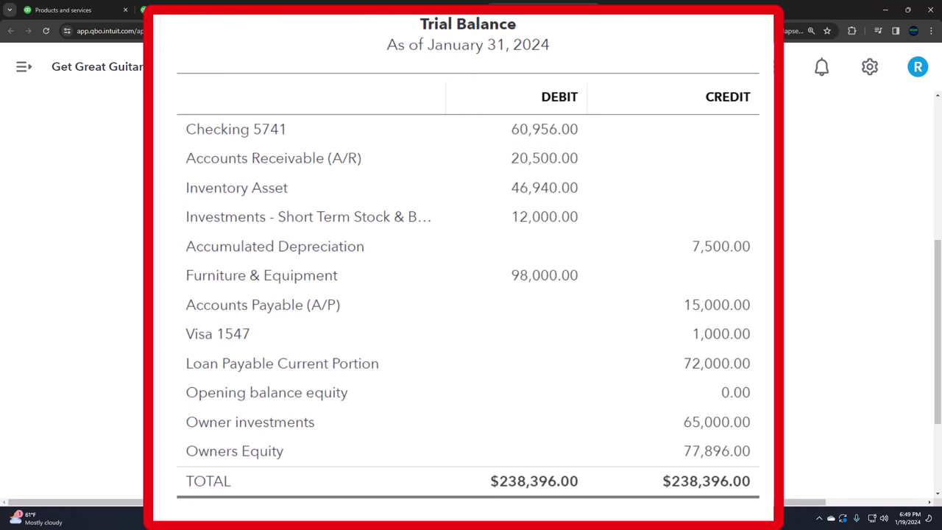